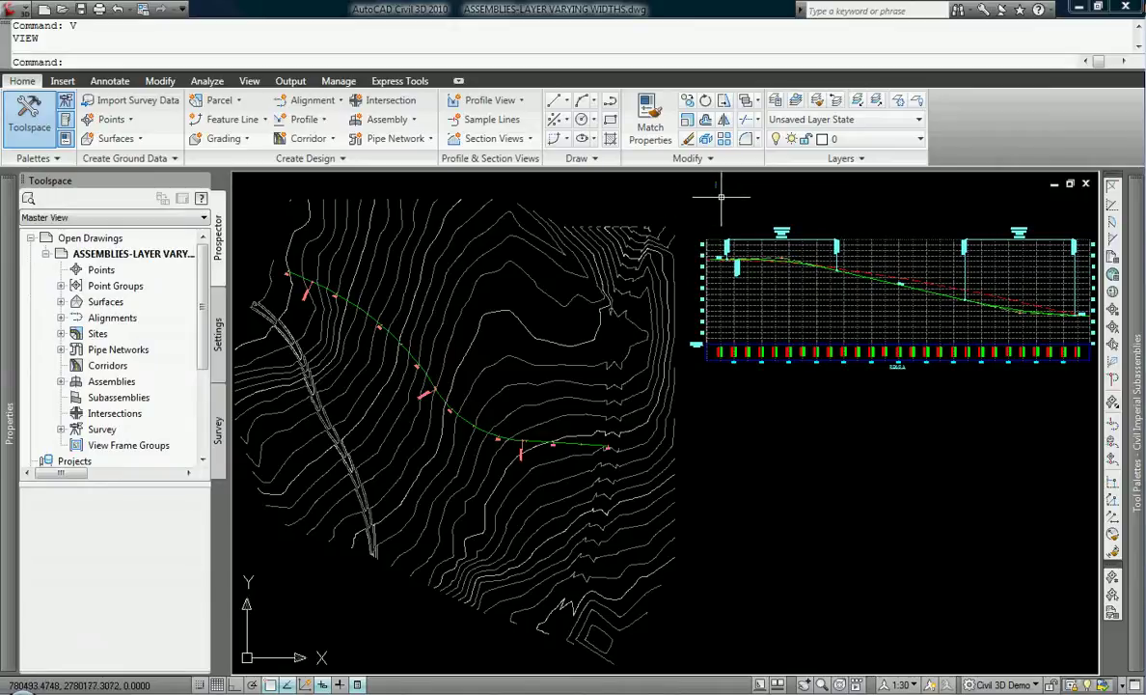
Restore the ASSEMBLY named view to show the empty assembly baseline
{"action": "mouse_move", "coordinate": [721, 197]}
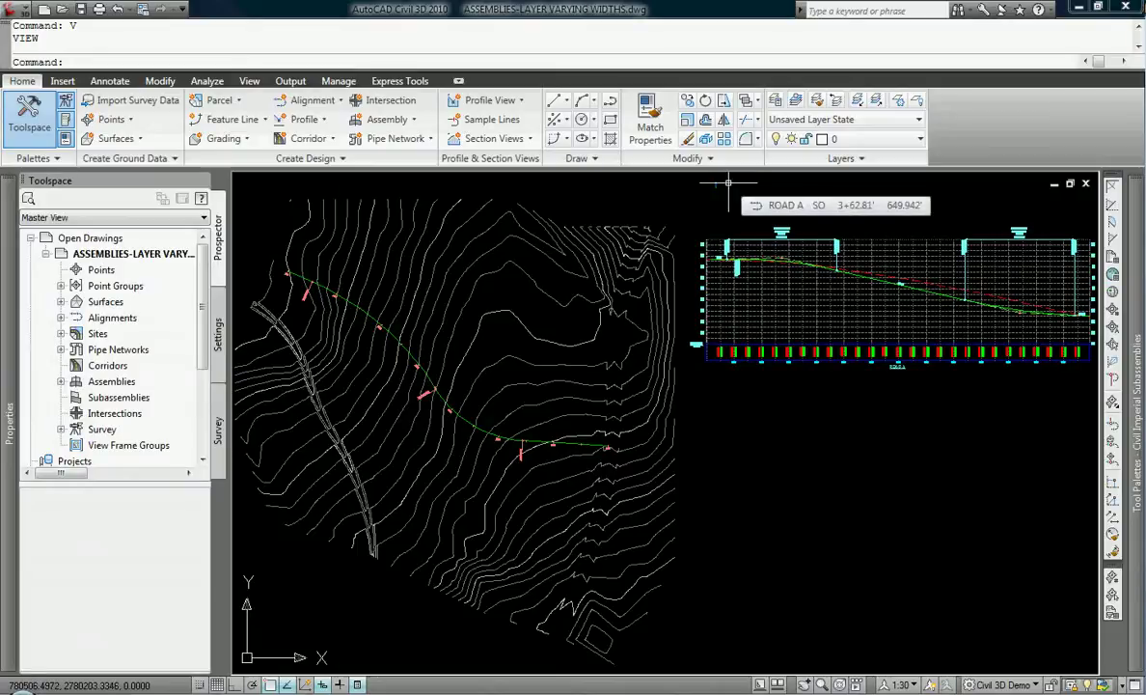
{"action": "type", "text": "V"}
{"action": "key", "text": "Return"}
{"action": "left_click", "coordinate": [426, 270]}
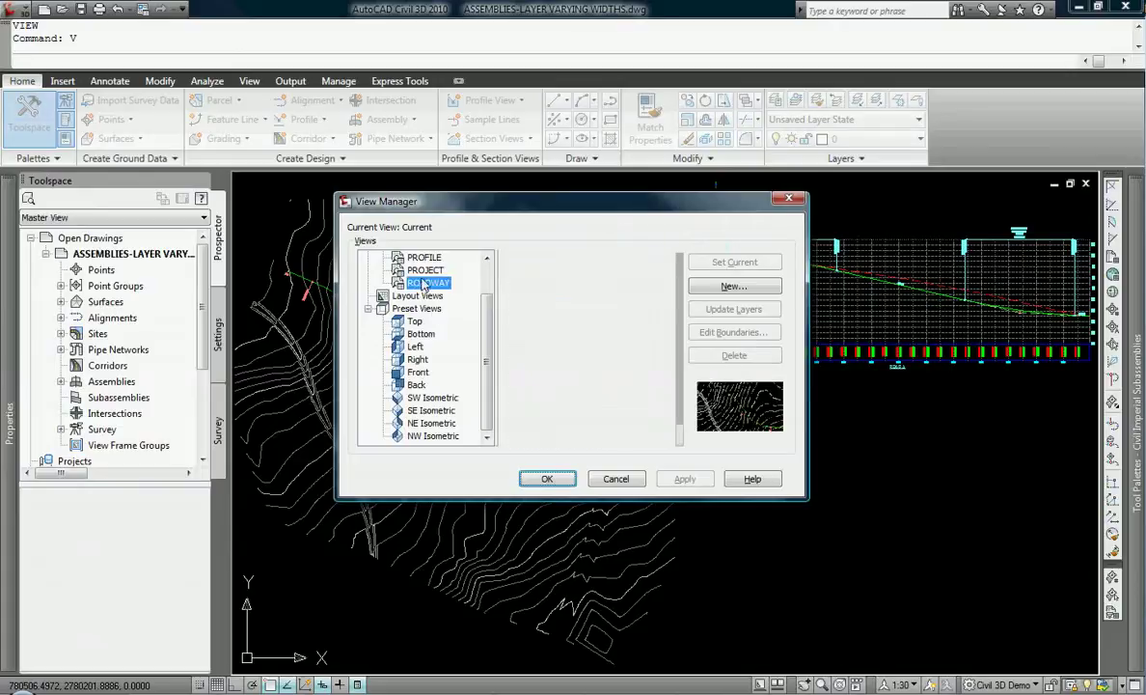
{"action": "left_click", "coordinate": [426, 282]}
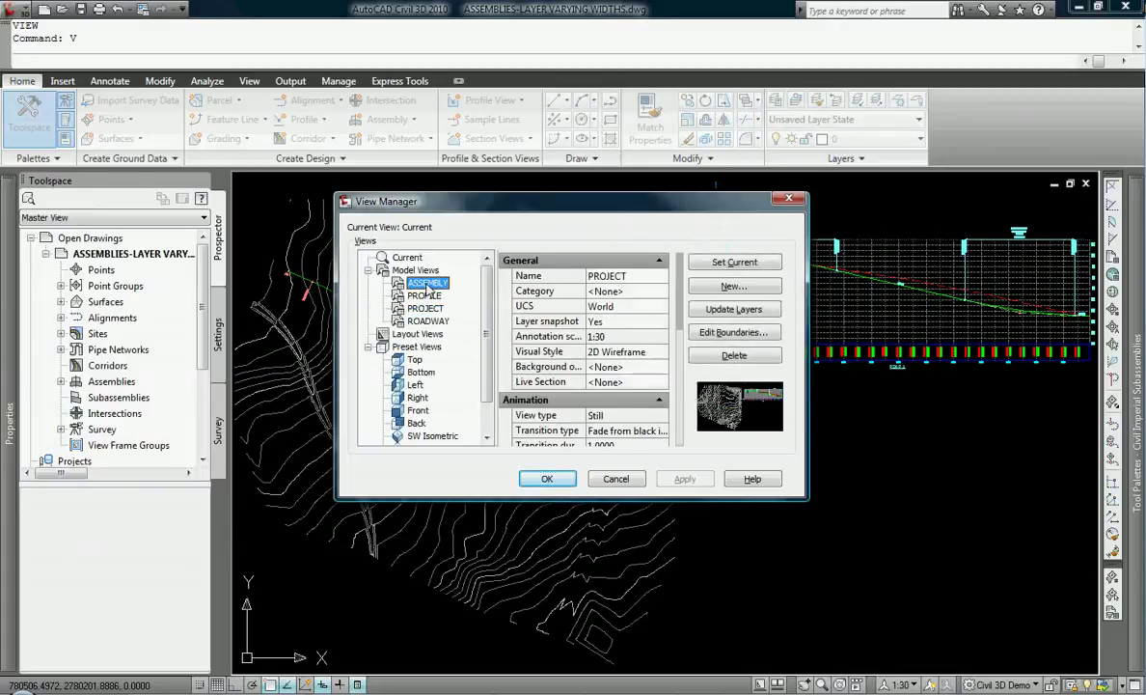
{"action": "left_click", "coordinate": [543, 479]}
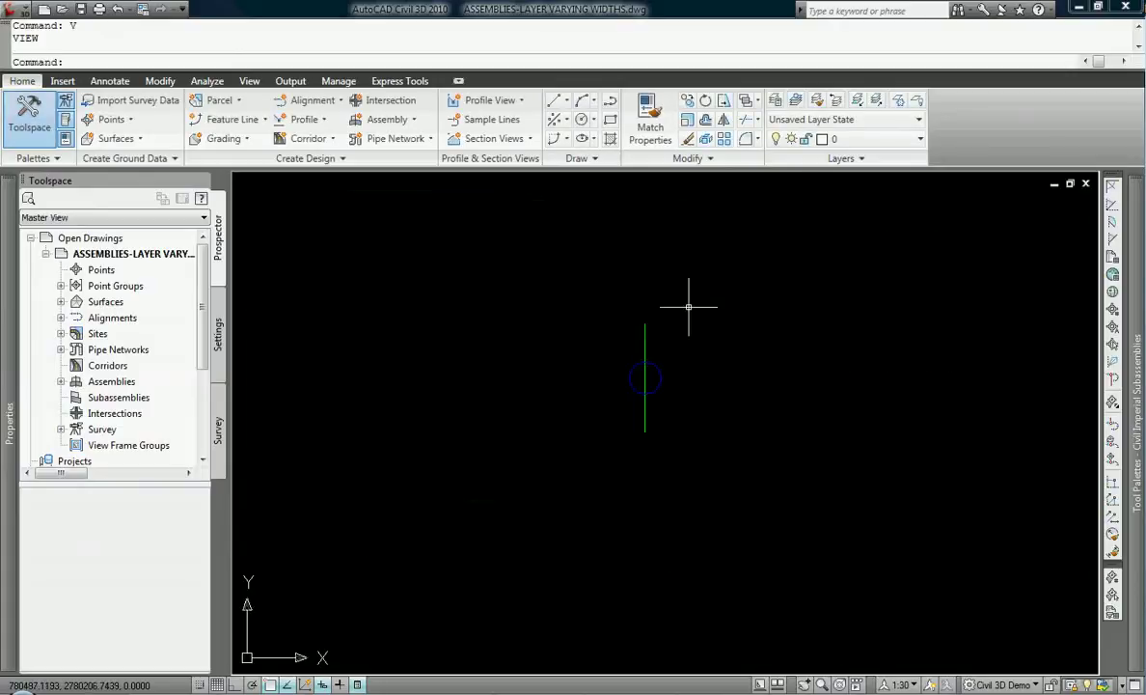
Examine the help reference for the LaneInsideSuperLayerVaryingWidth subassembly among the imperial lane subassemblies, including its diagram and parameters
{"action": "mouse_move", "coordinate": [1143, 324]}
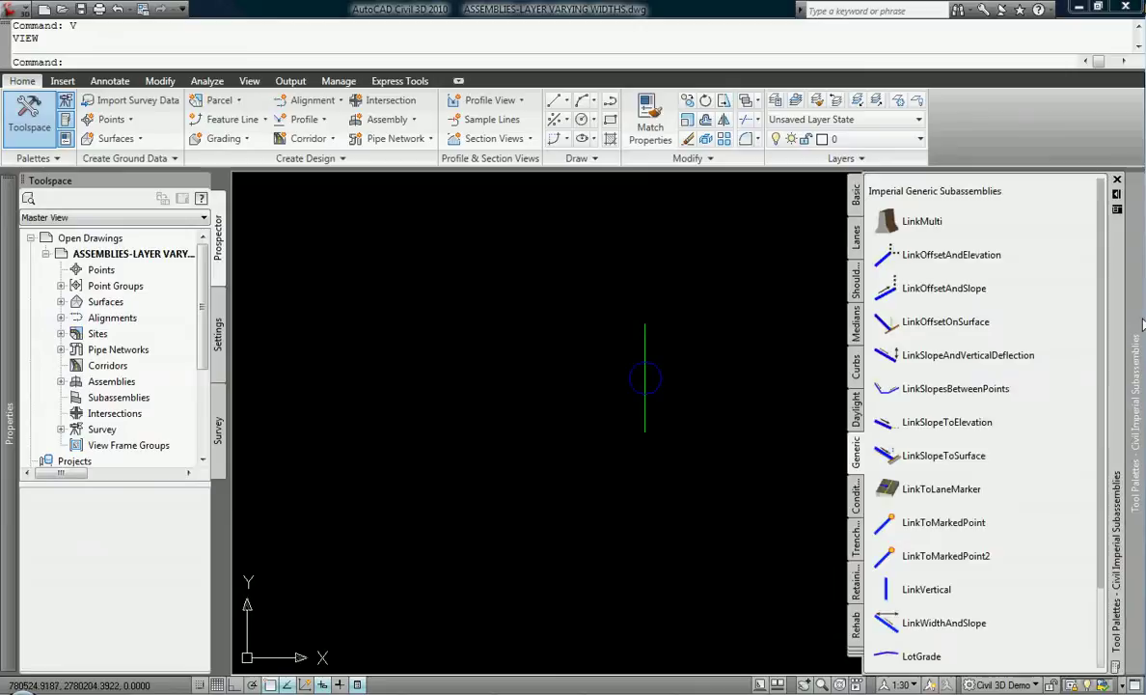
{"action": "left_click", "coordinate": [856, 237]}
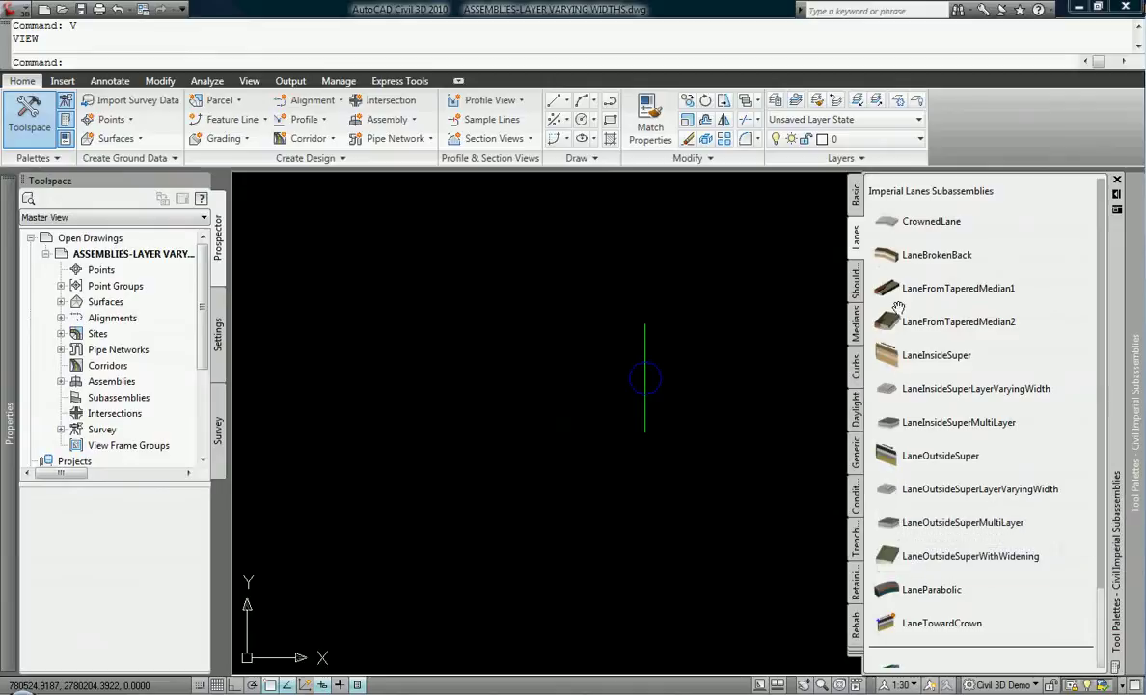
{"action": "scroll", "coordinate": [1110, 414], "scroll_direction": "down", "scroll_amount": 4}
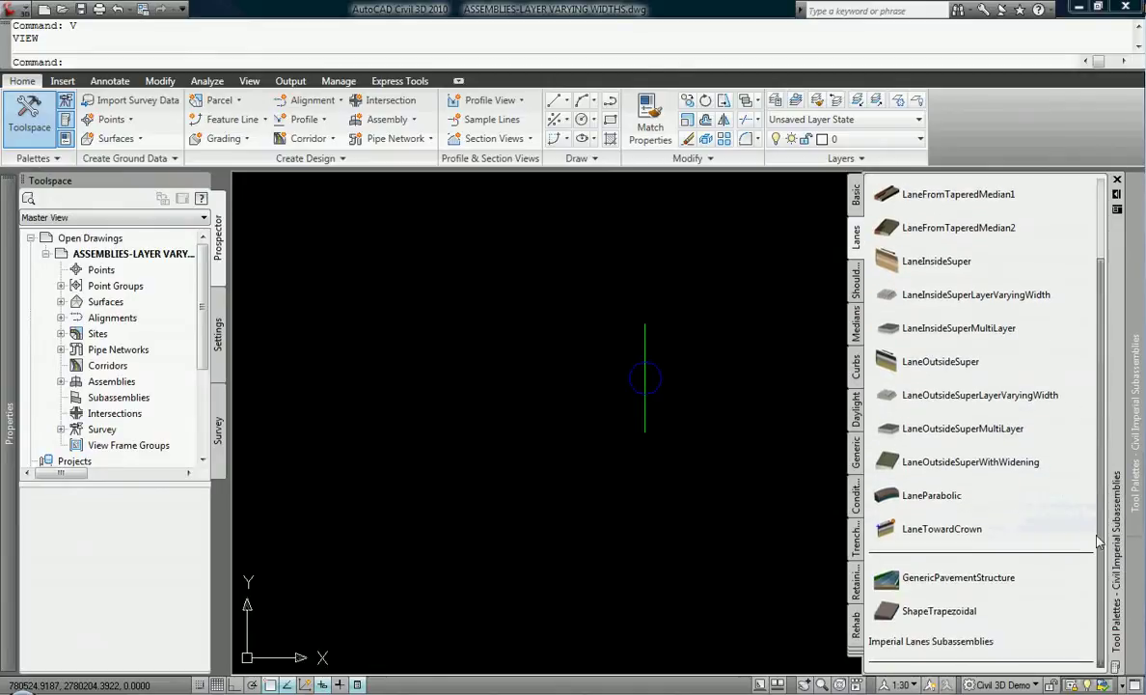
{"action": "scroll", "coordinate": [1083, 434], "scroll_direction": "up", "scroll_amount": 3}
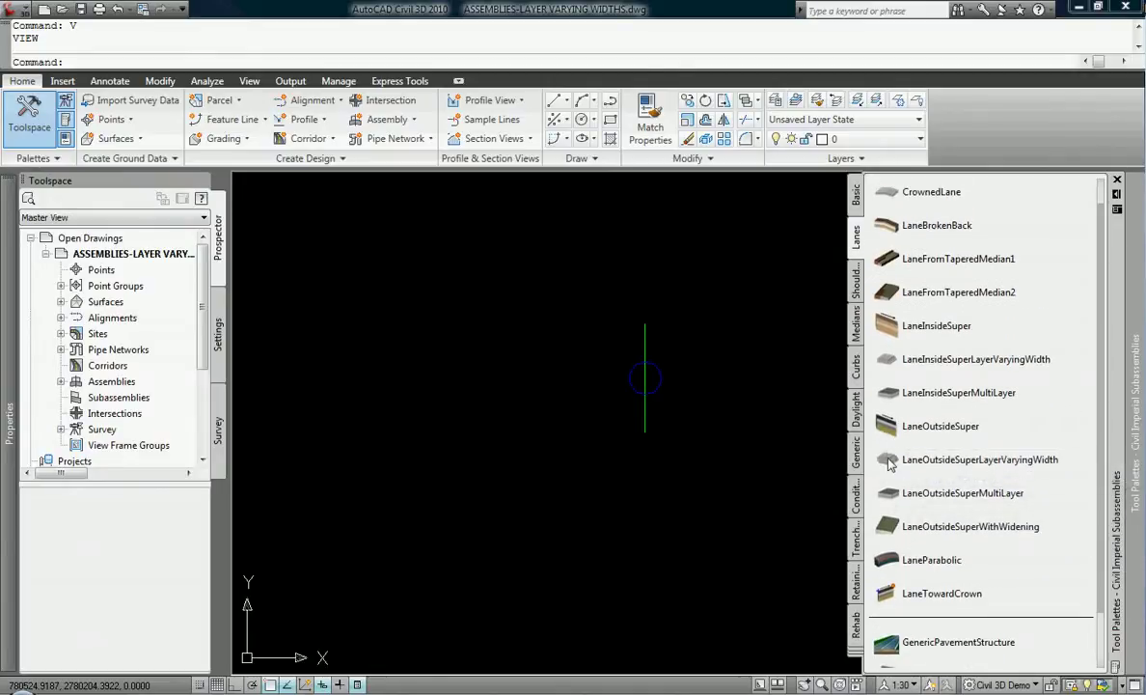
{"action": "right_click", "coordinate": [899, 359]}
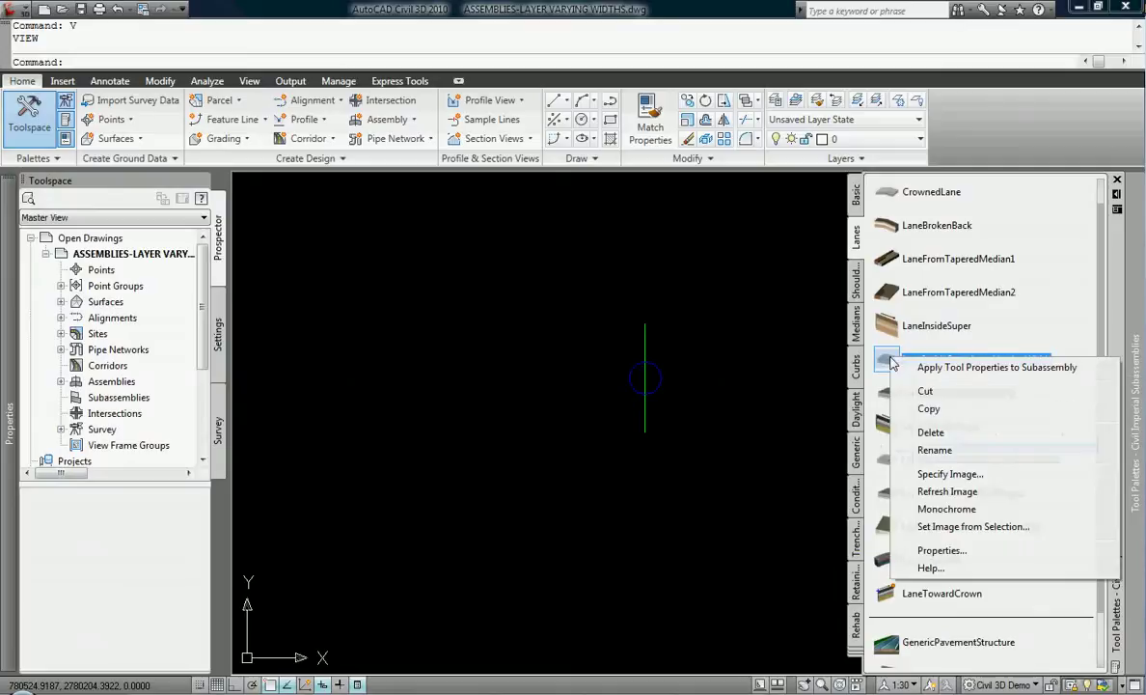
{"action": "left_click", "coordinate": [930, 568]}
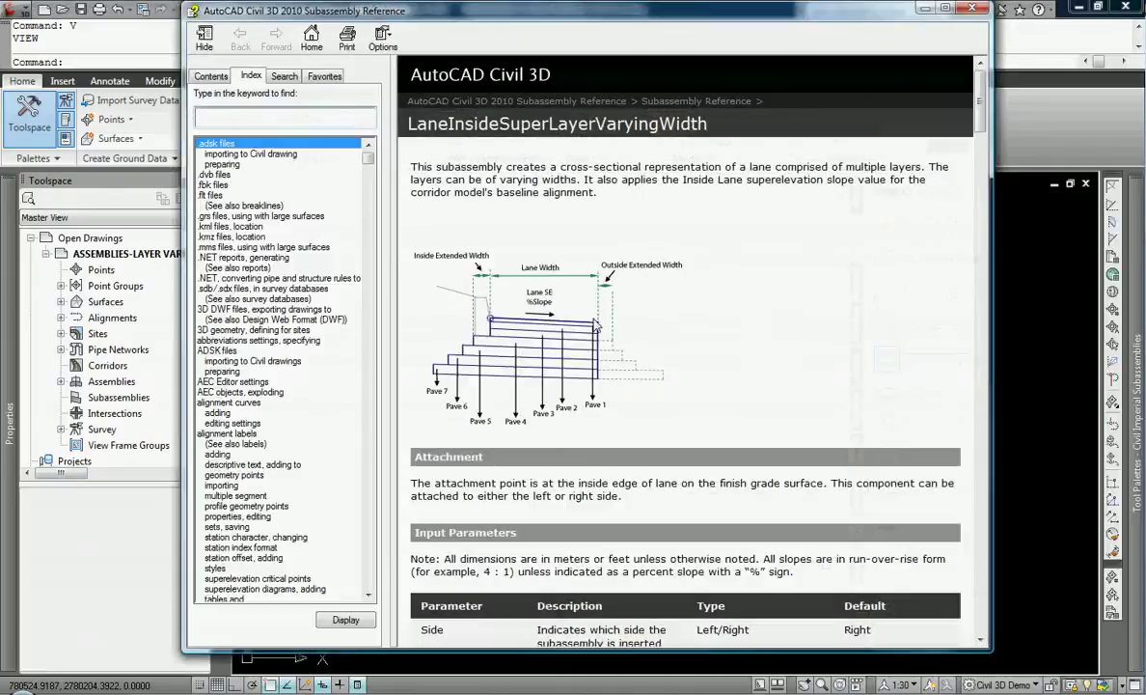
{"action": "left_click_drag", "start_coordinate": [977, 103], "coordinate": [971, 581]}
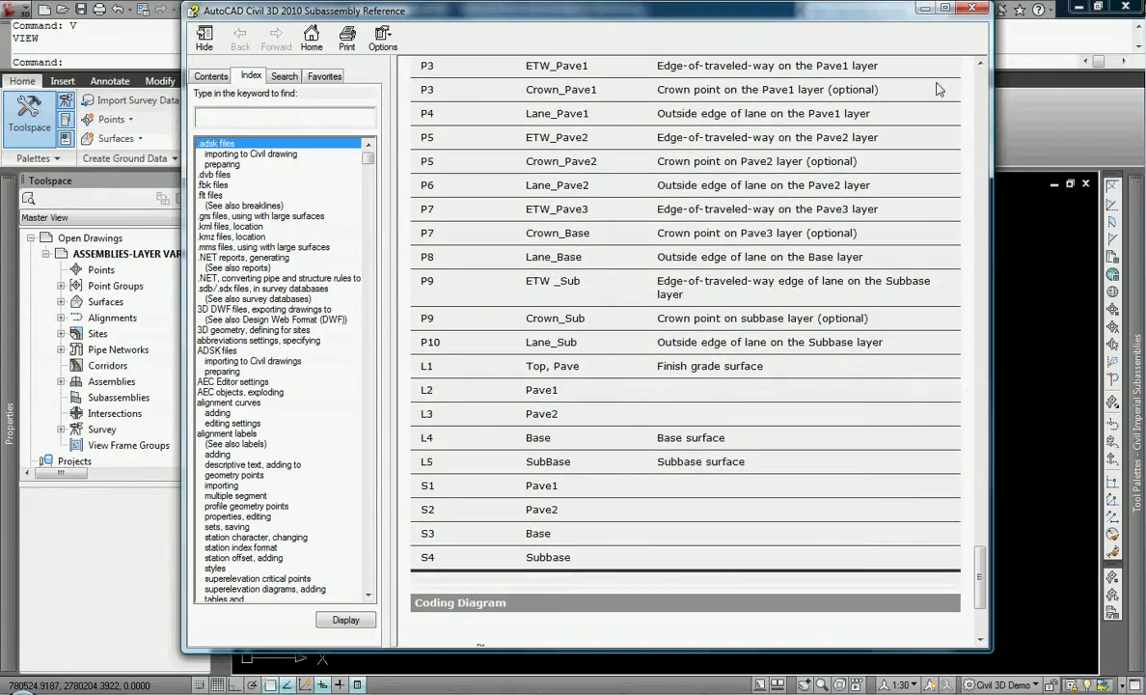
{"action": "left_click", "coordinate": [924, 9]}
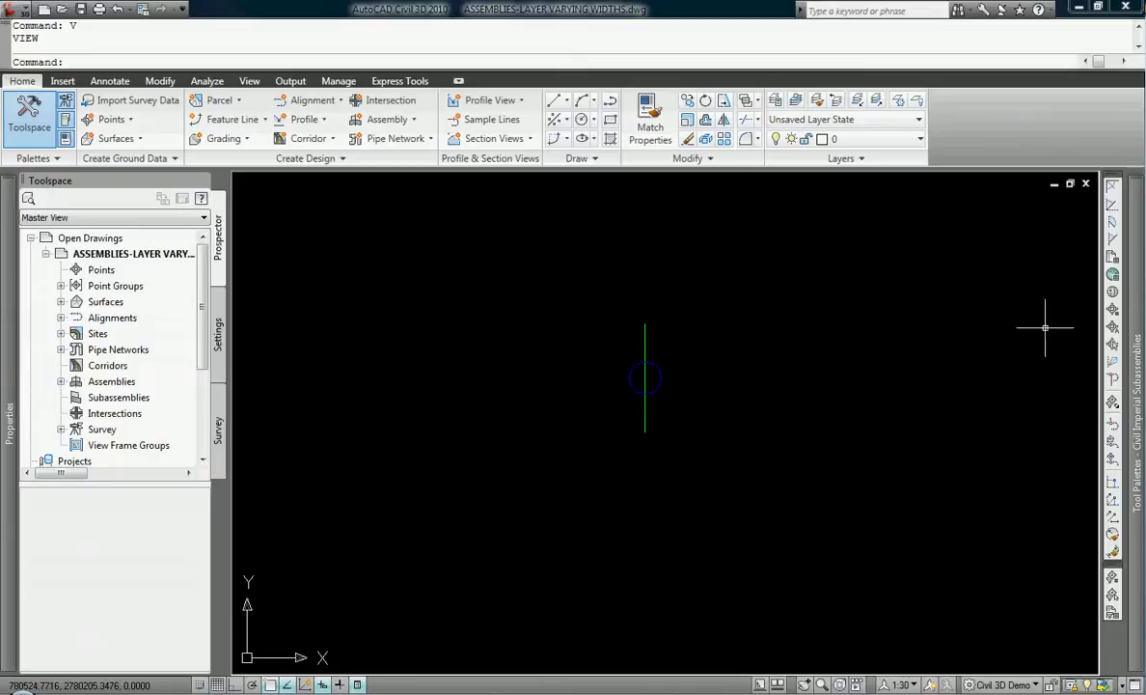
{"action": "mouse_move", "coordinate": [1136, 309]}
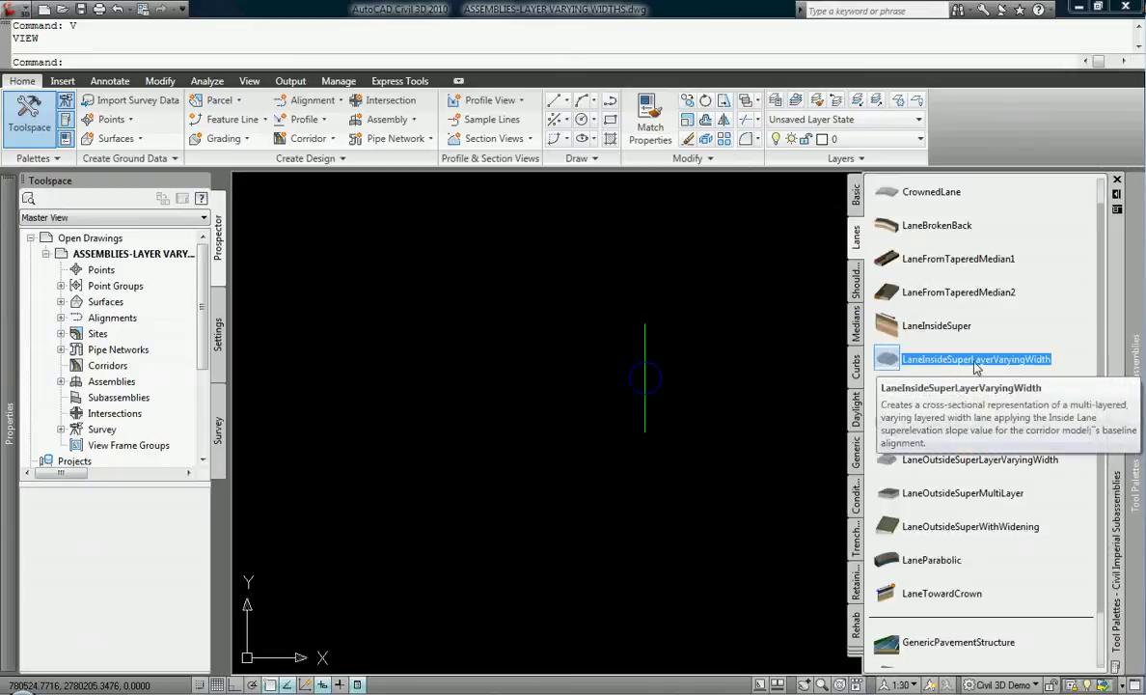
{"action": "right_click", "coordinate": [887, 358]}
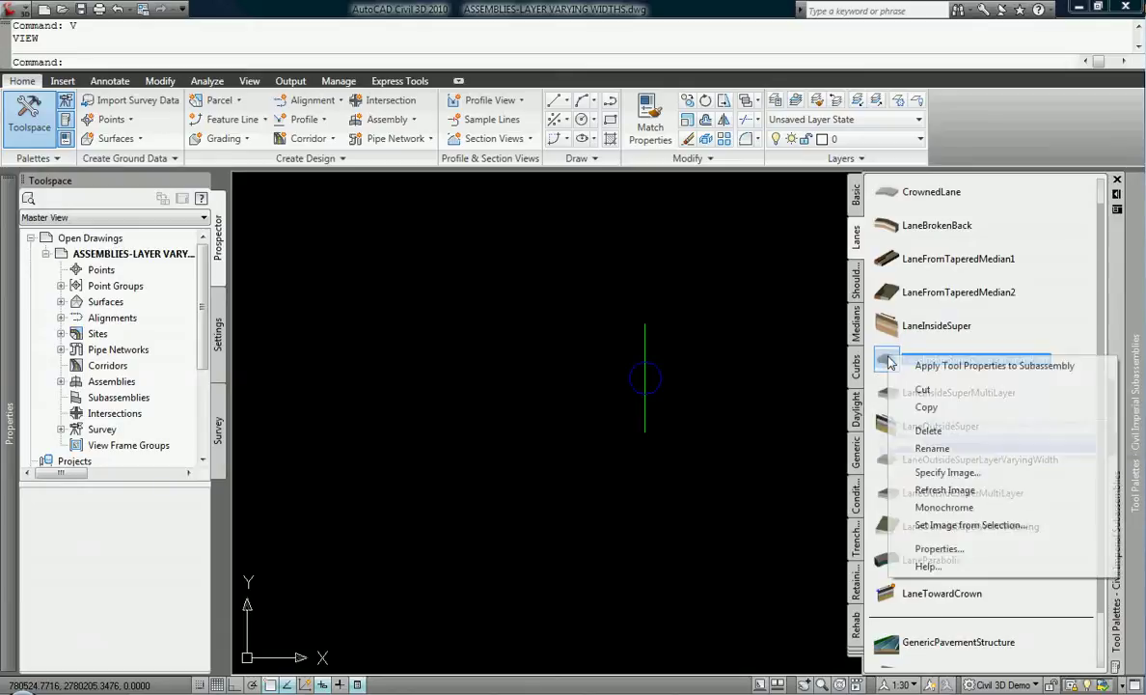
{"action": "left_click", "coordinate": [928, 568]}
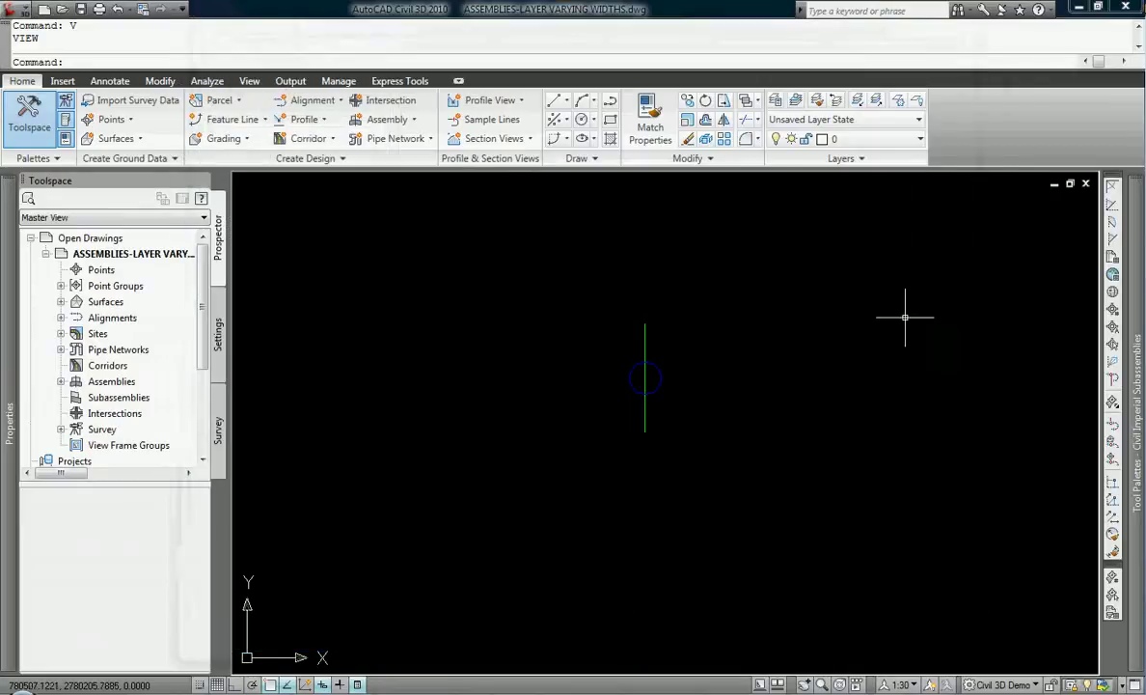
{"action": "left_click", "coordinate": [924, 9]}
Attach a LaneInsideSuperLayerVaryingWidth subassembly to the assembly baseline
{"action": "mouse_move", "coordinate": [1137, 355]}
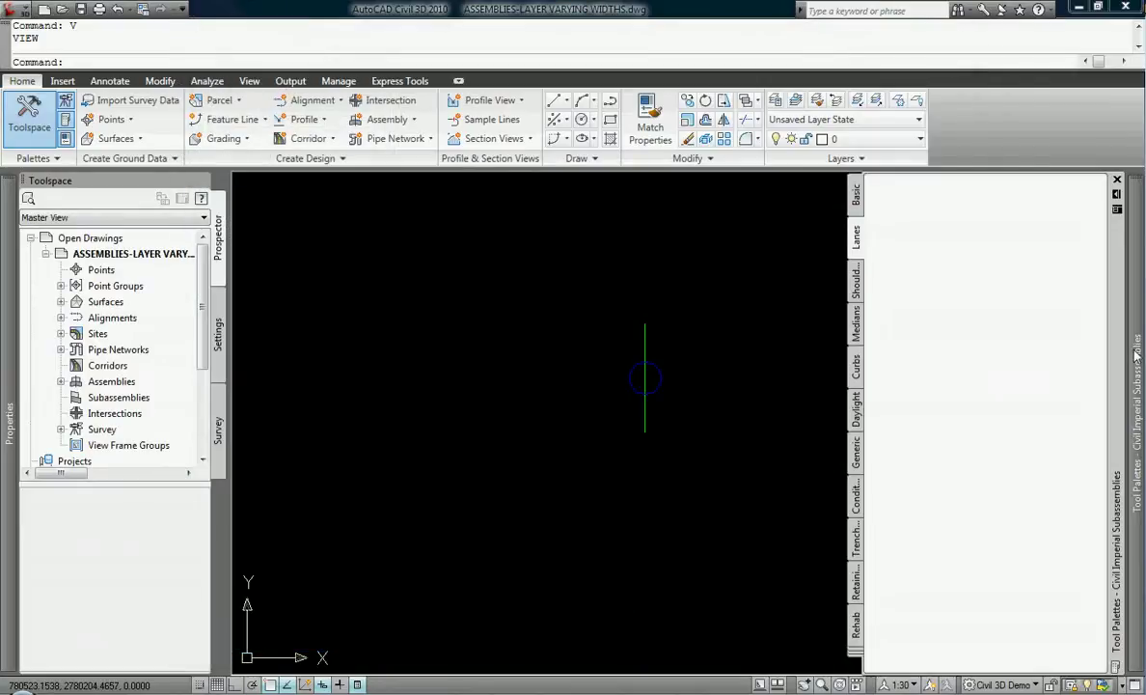
{"action": "left_click", "coordinate": [907, 364]}
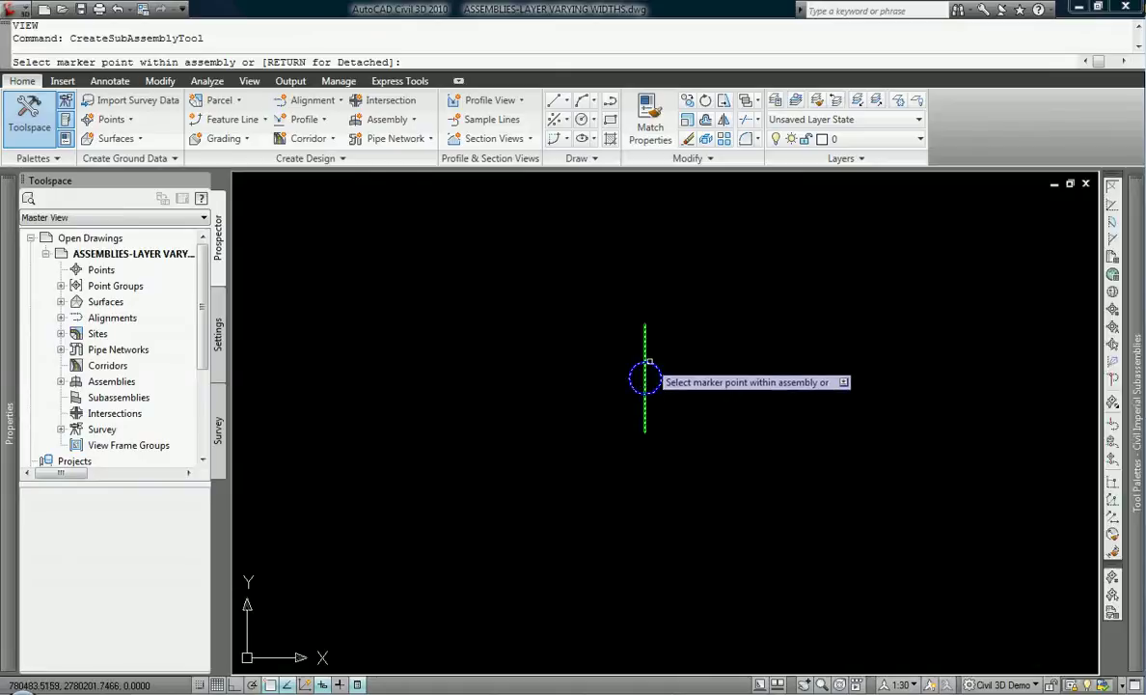
{"action": "left_click", "coordinate": [644, 360]}
{"action": "scroll", "coordinate": [729, 378], "scroll_direction": "up", "scroll_amount": 3}
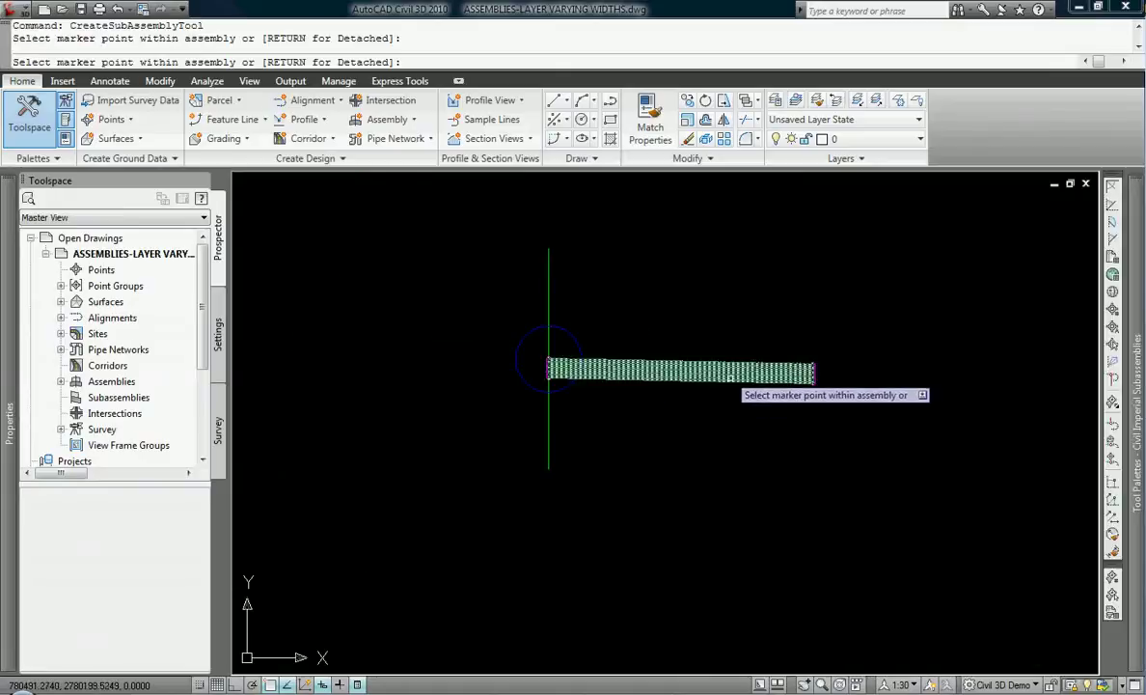
{"action": "scroll", "coordinate": [728, 378], "scroll_direction": "up", "scroll_amount": 2}
{"action": "key", "text": "Escape"}
{"action": "middle_click_drag", "start_coordinate": [728, 399], "coordinate": [761, 435]}
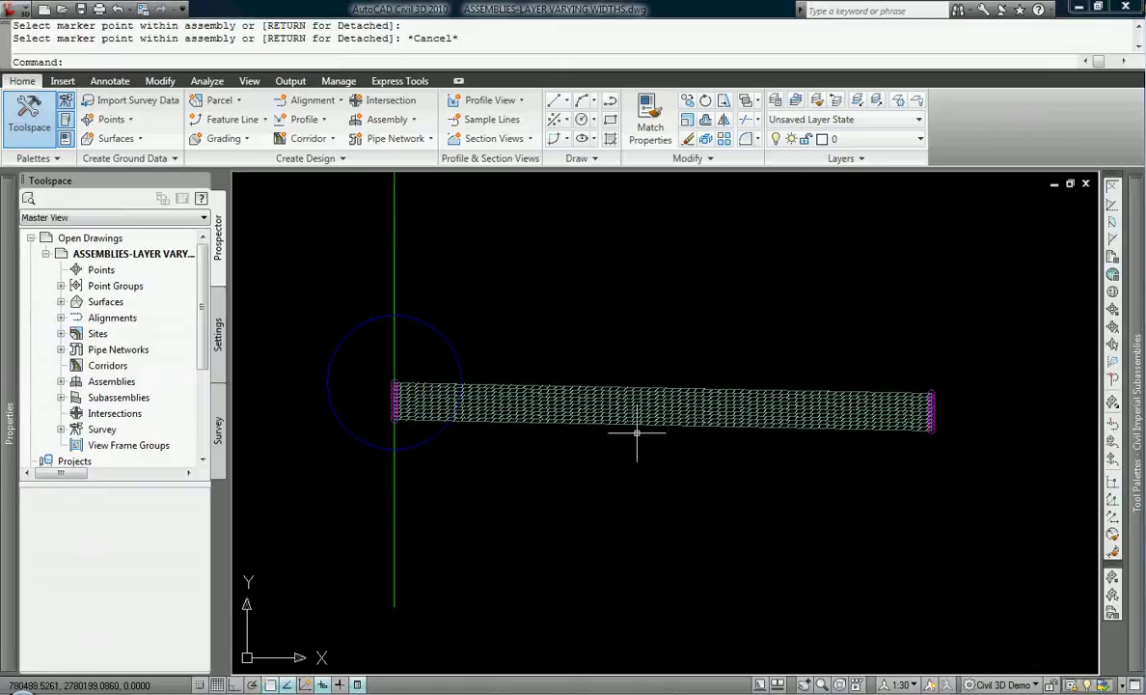
Examine the attached lane's pavement layer parameters, from Pave1 through Pave10
{"action": "left_click", "coordinate": [673, 420]}
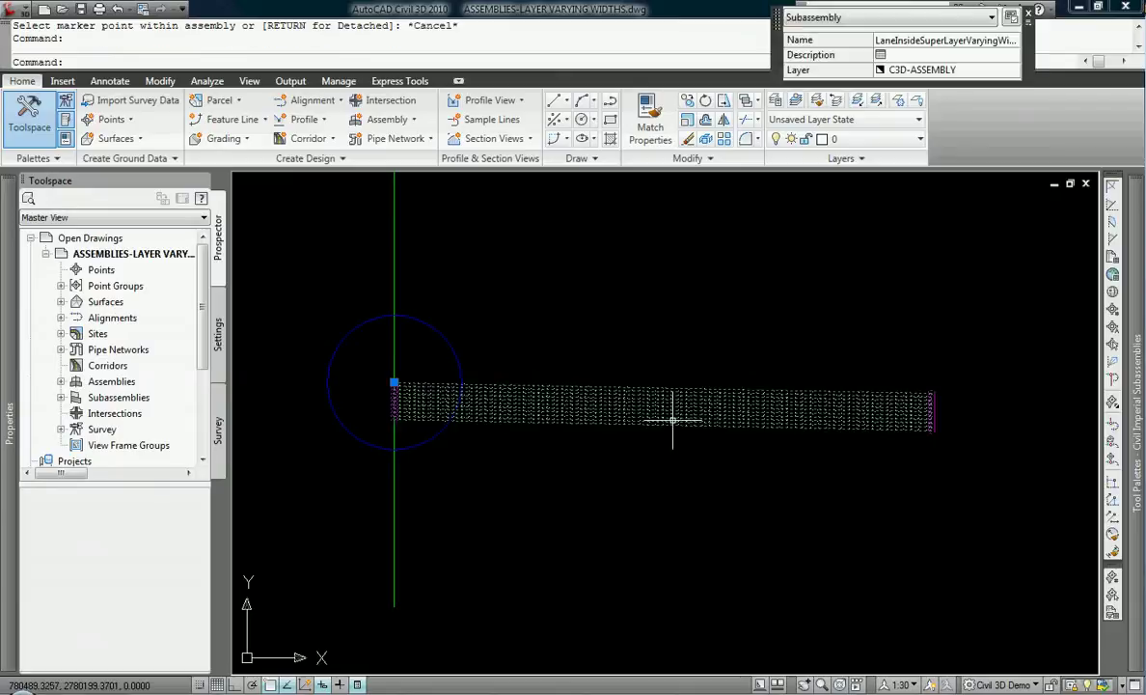
{"action": "mouse_move", "coordinate": [10, 351]}
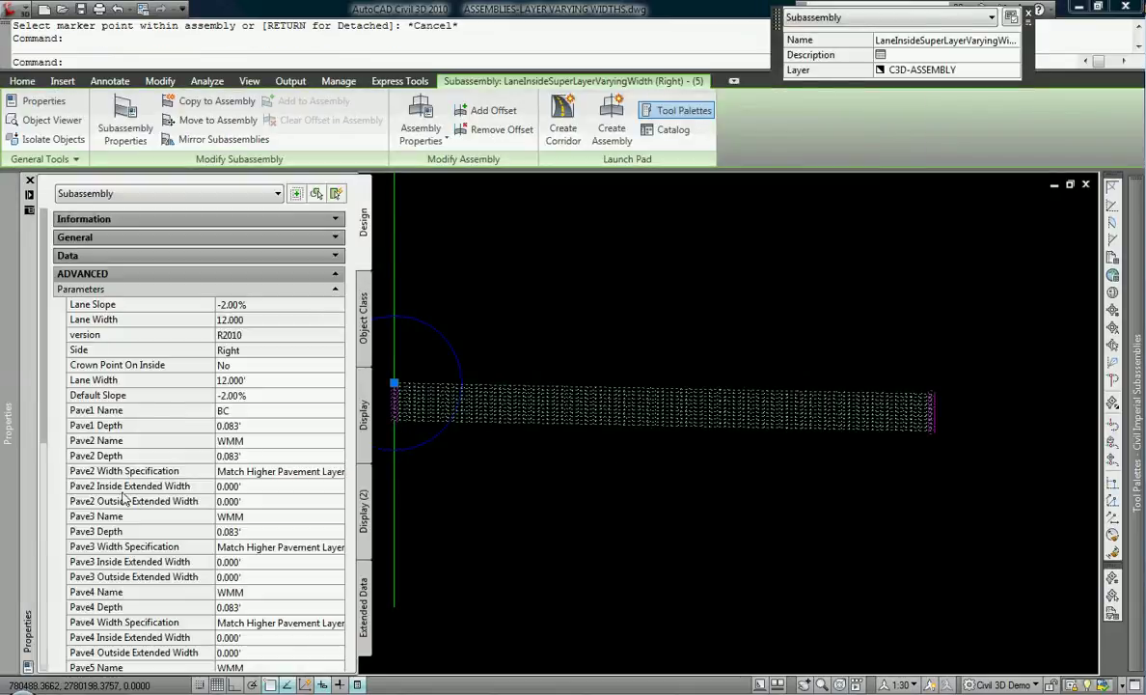
{"action": "scroll", "coordinate": [43, 409], "scroll_direction": "down", "scroll_amount": 10}
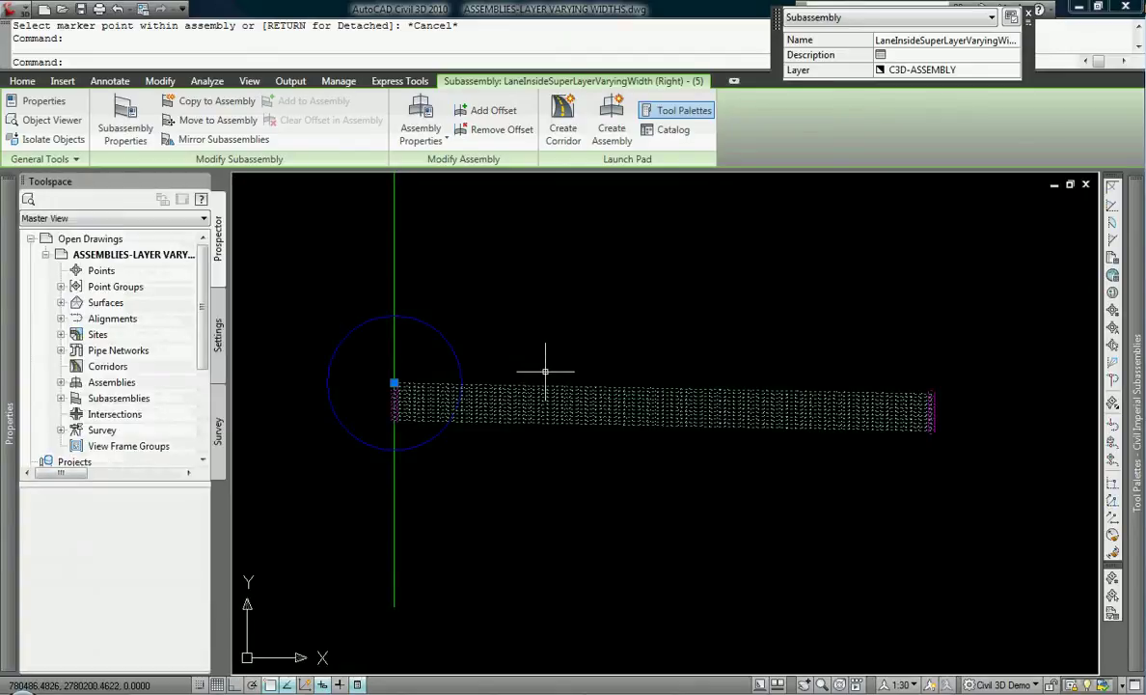
{"action": "mouse_move", "coordinate": [10, 415]}
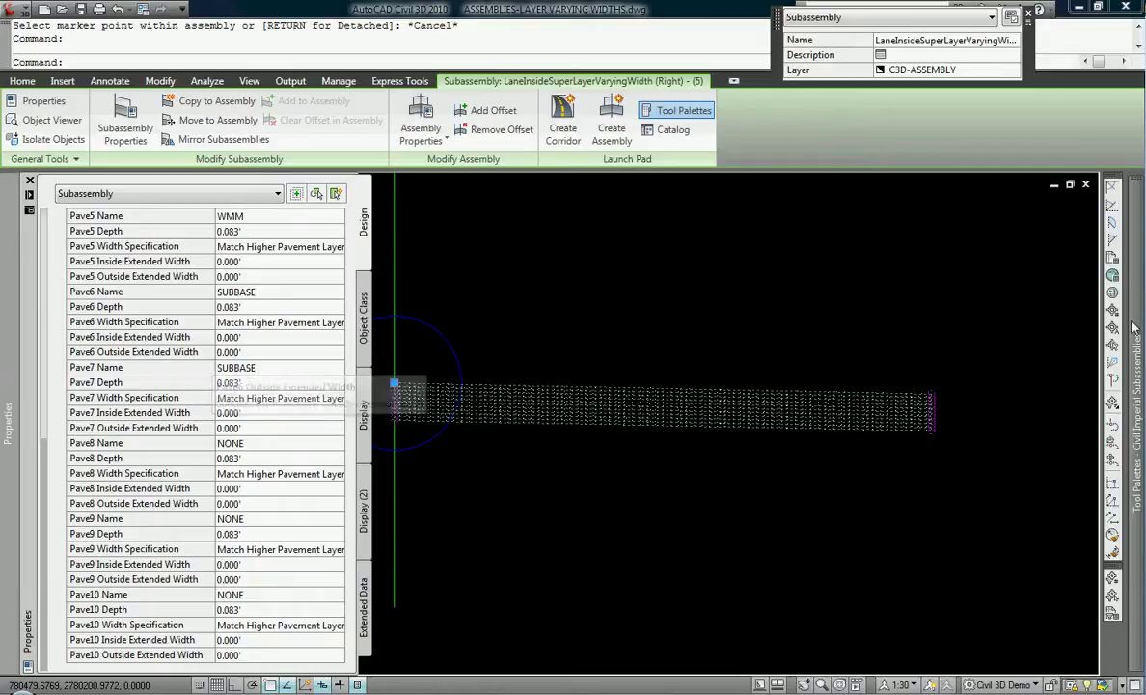
Attach a LaneInsideSuperMultiLayer subassembly to the upper outside marker point of the varying-width lane
{"action": "mouse_move", "coordinate": [1137, 318]}
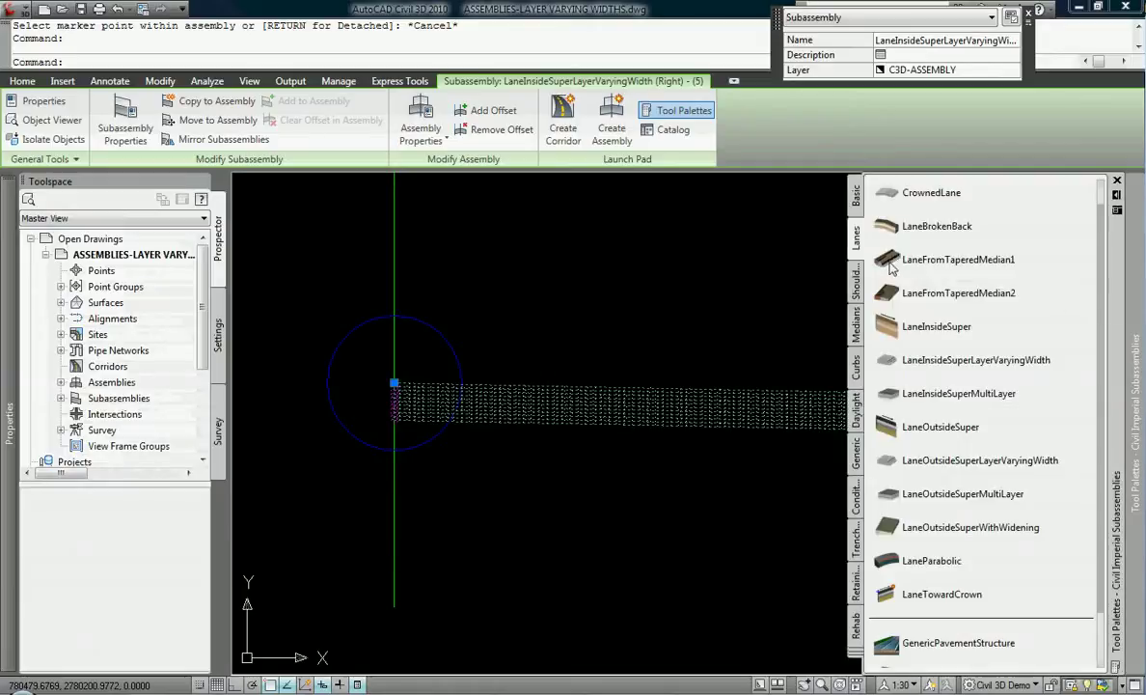
{"action": "left_click", "coordinate": [889, 403]}
{"action": "scroll", "coordinate": [807, 397], "scroll_direction": "up", "scroll_amount": 4}
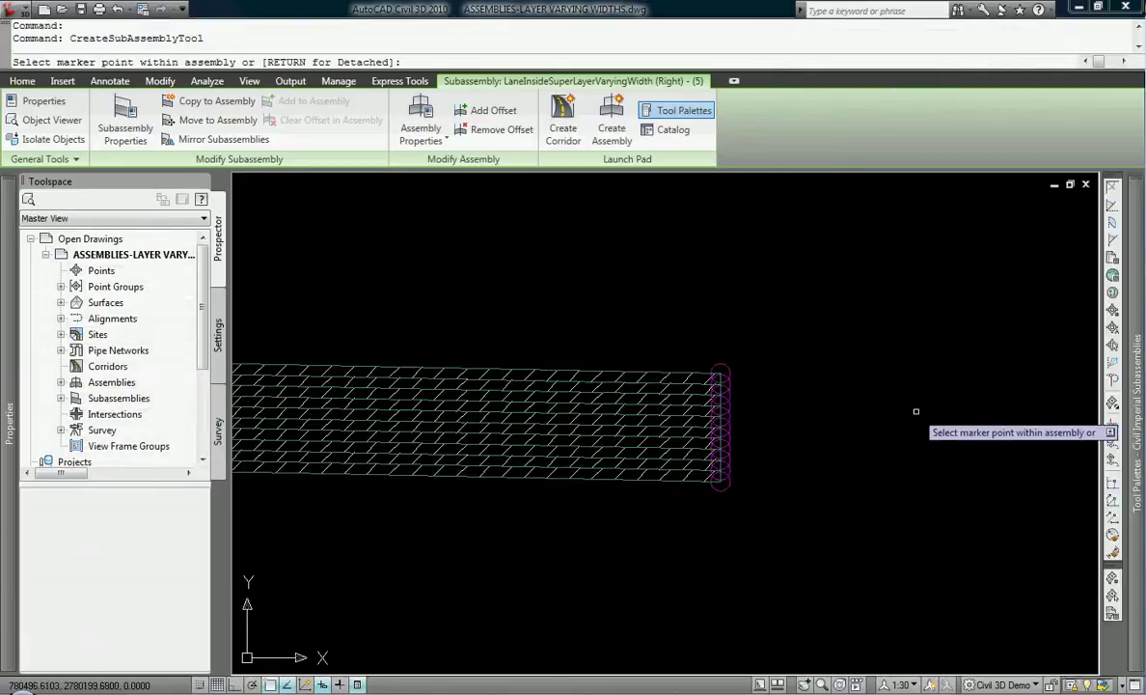
{"action": "left_click", "coordinate": [721, 372]}
{"action": "scroll", "coordinate": [762, 359], "scroll_direction": "down", "scroll_amount": 2}
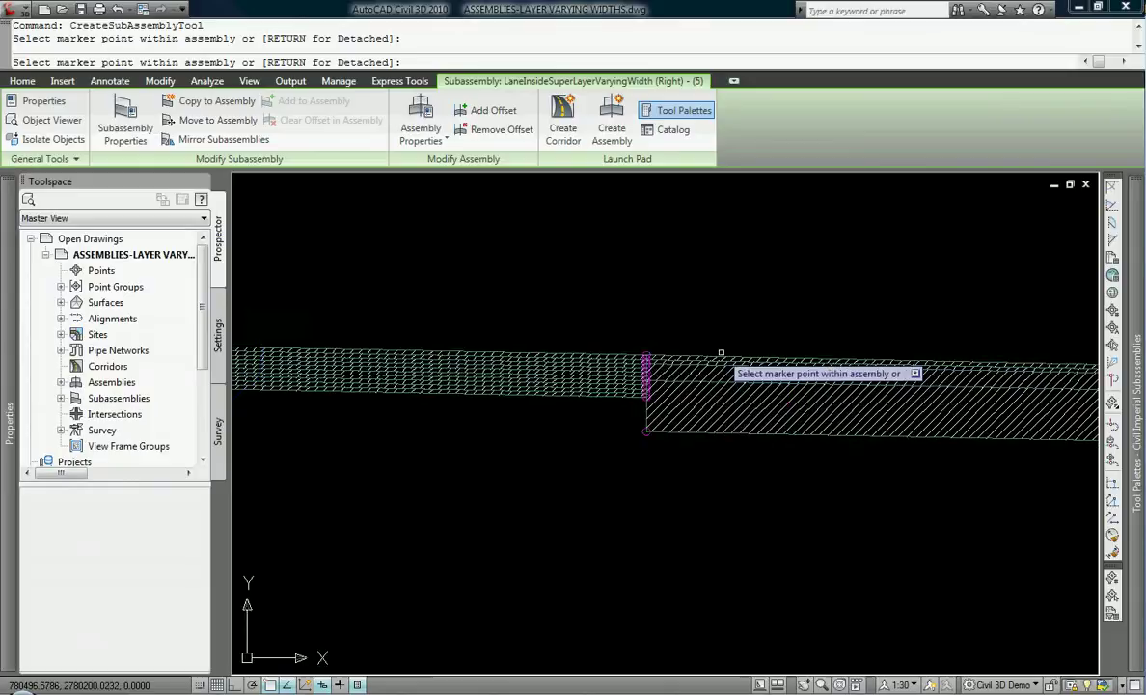
{"action": "key", "text": "Escape"}
{"action": "key", "text": "Escape"}
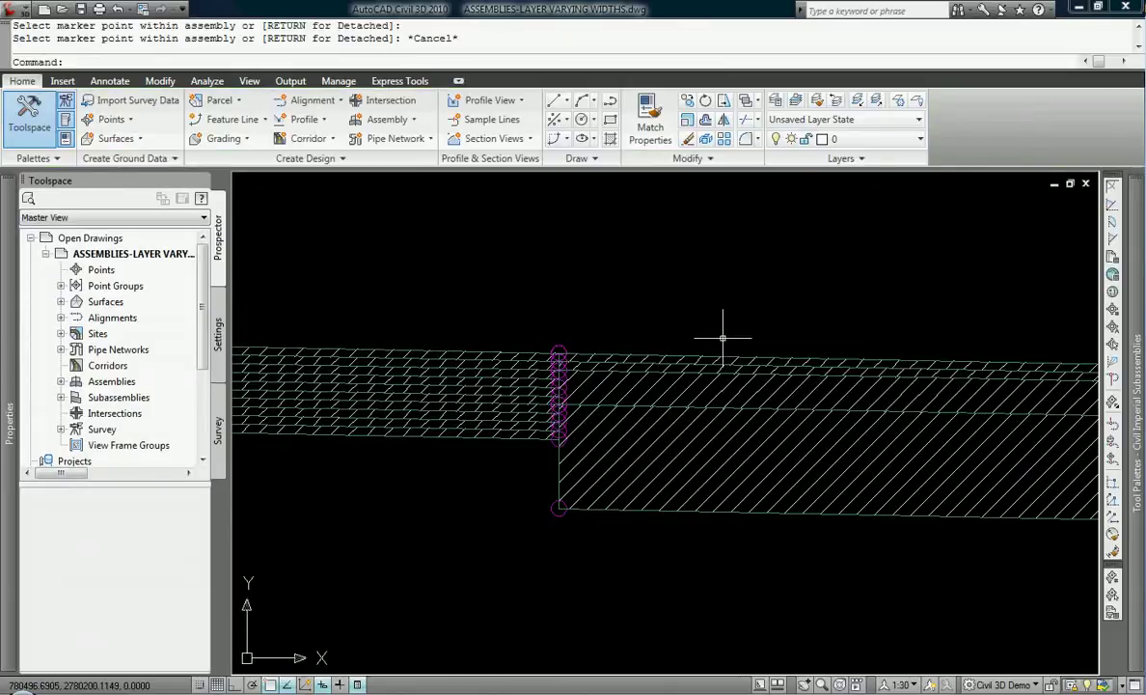
Erase the multi-layer lane subassembly attached to the outside edge of the varying-width lane
{"action": "scroll", "coordinate": [615, 348], "scroll_direction": "down", "scroll_amount": 1}
{"action": "type", "text": "e"}
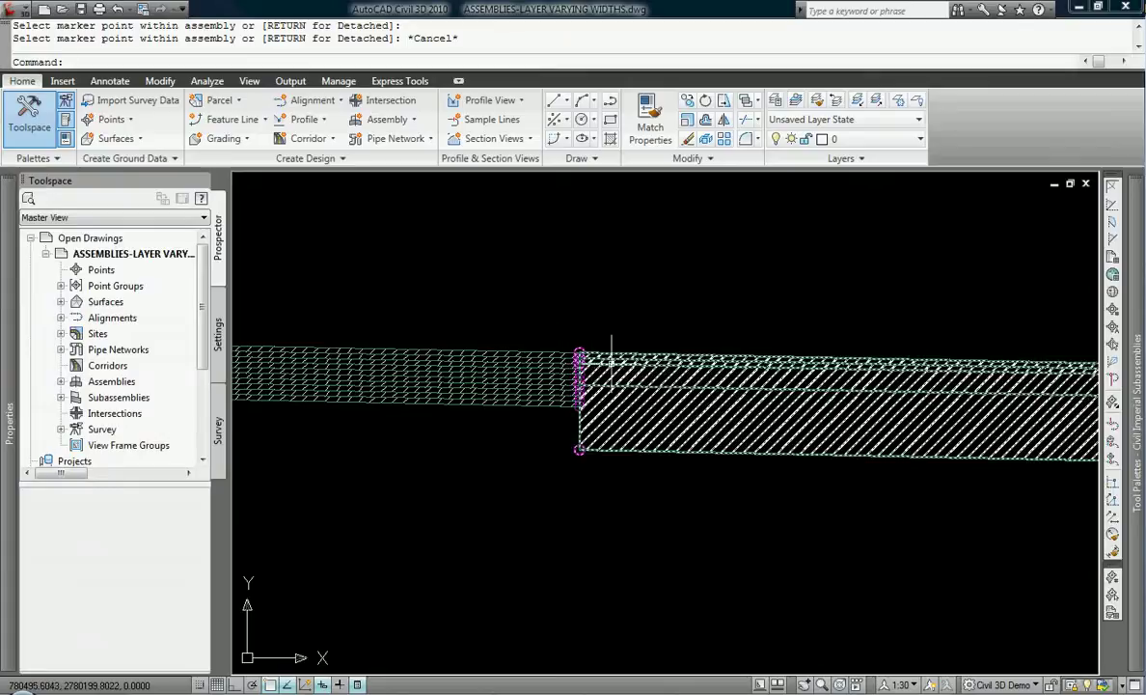
{"action": "key", "text": "Return"}
{"action": "left_click", "coordinate": [601, 365]}
{"action": "key", "text": "Return"}
{"action": "middle_click_drag", "start_coordinate": [673, 383], "coordinate": [837, 383]}
{"action": "scroll", "coordinate": [767, 388], "scroll_direction": "down", "scroll_amount": 2}
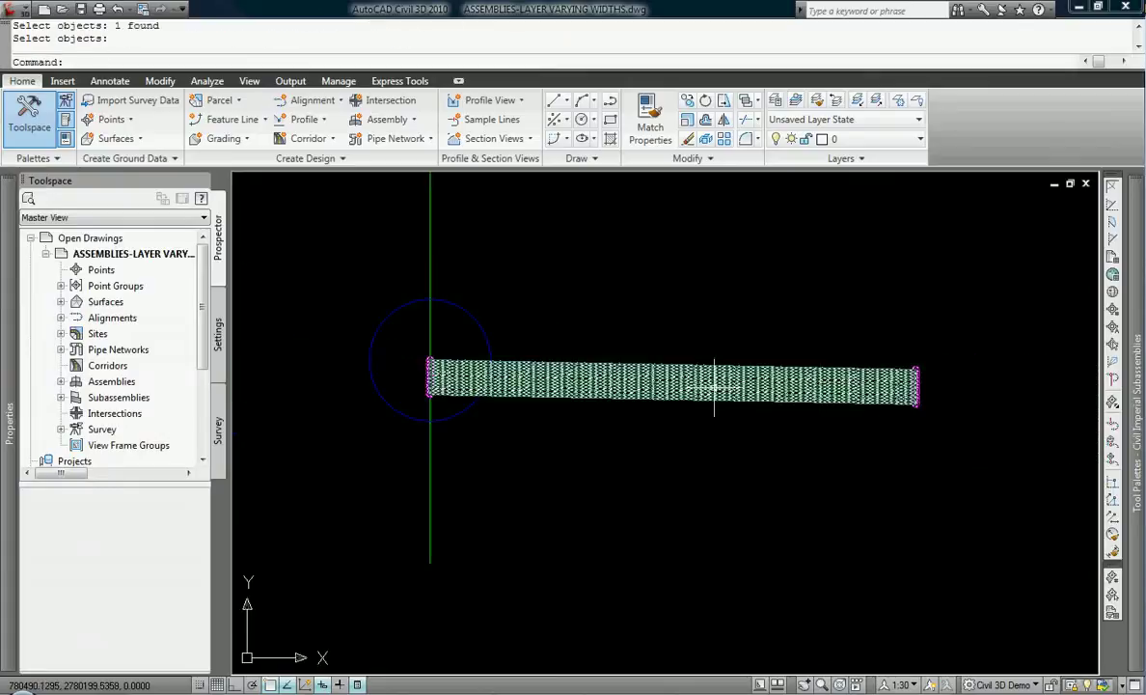
In the varying-width lane's properties, name the first pavement layer PAVE 1 and set its depth to 2"
{"action": "left_click", "coordinate": [713, 386]}
{"action": "scroll", "coordinate": [739, 325], "scroll_direction": "up", "scroll_amount": 2}
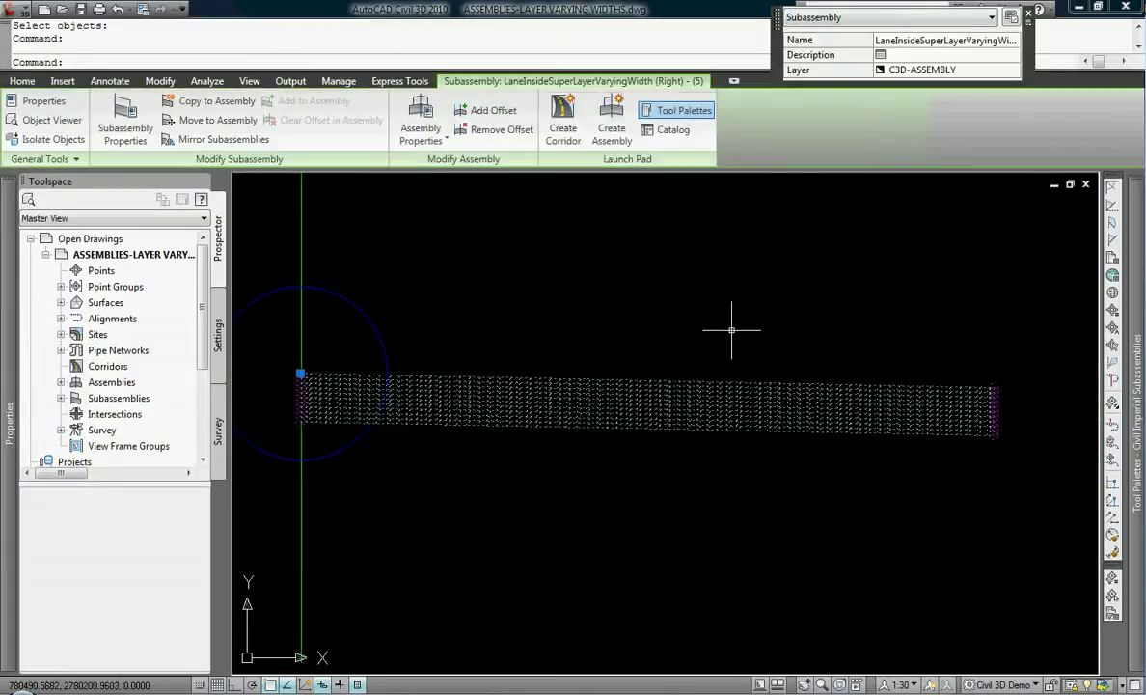
{"action": "key", "text": "ctrl+1"}
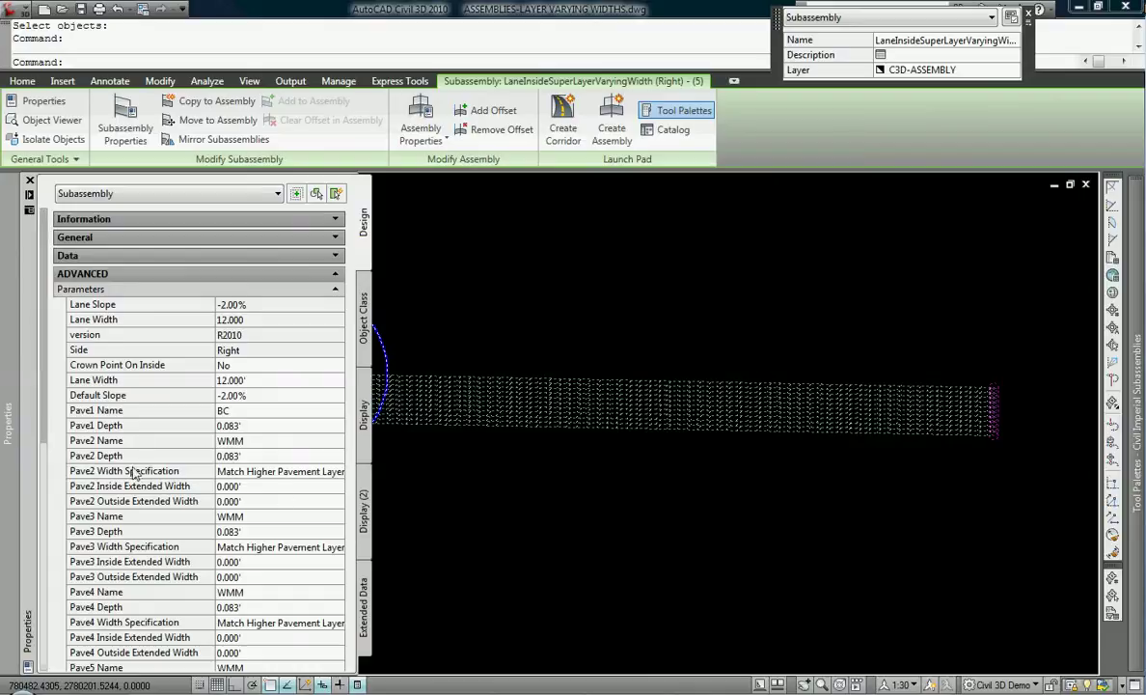
{"action": "left_click", "coordinate": [250, 409]}
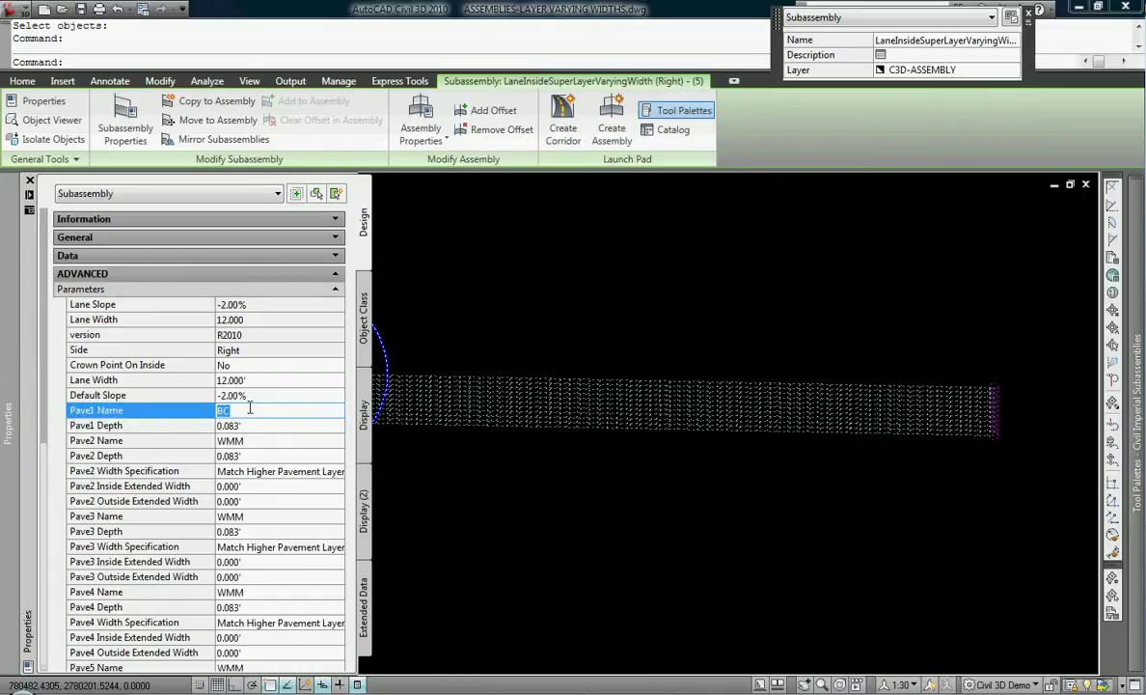
{"action": "key", "text": "Tab"}
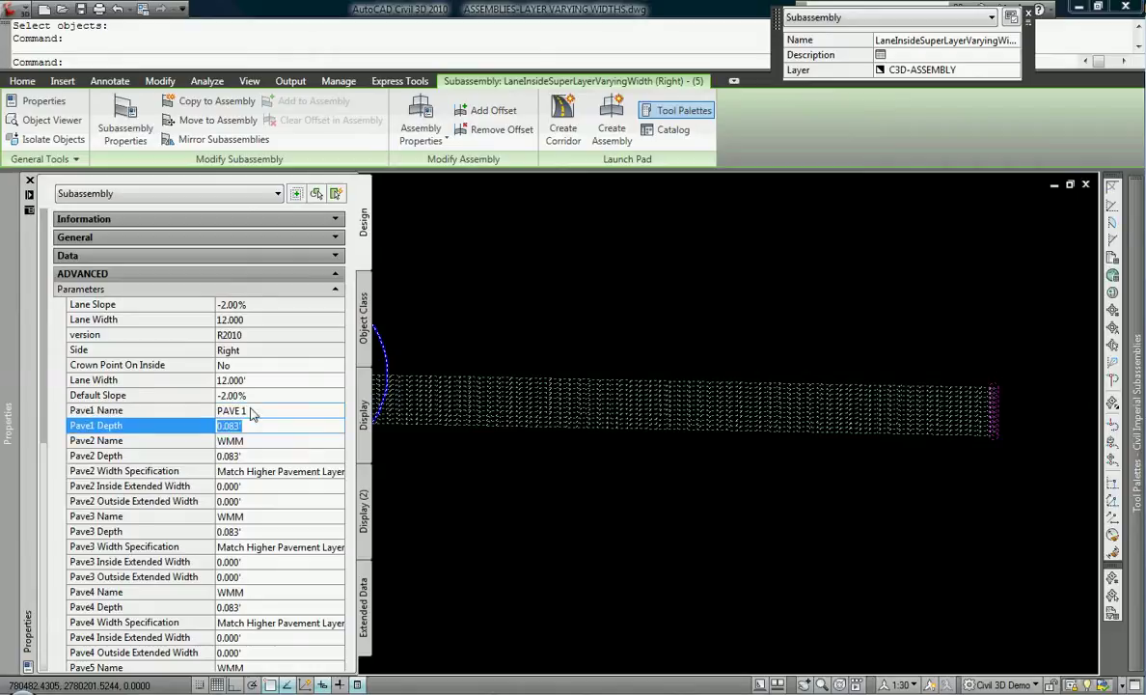
{"action": "type", "text": "2\""}
{"action": "key", "text": "Tab"}
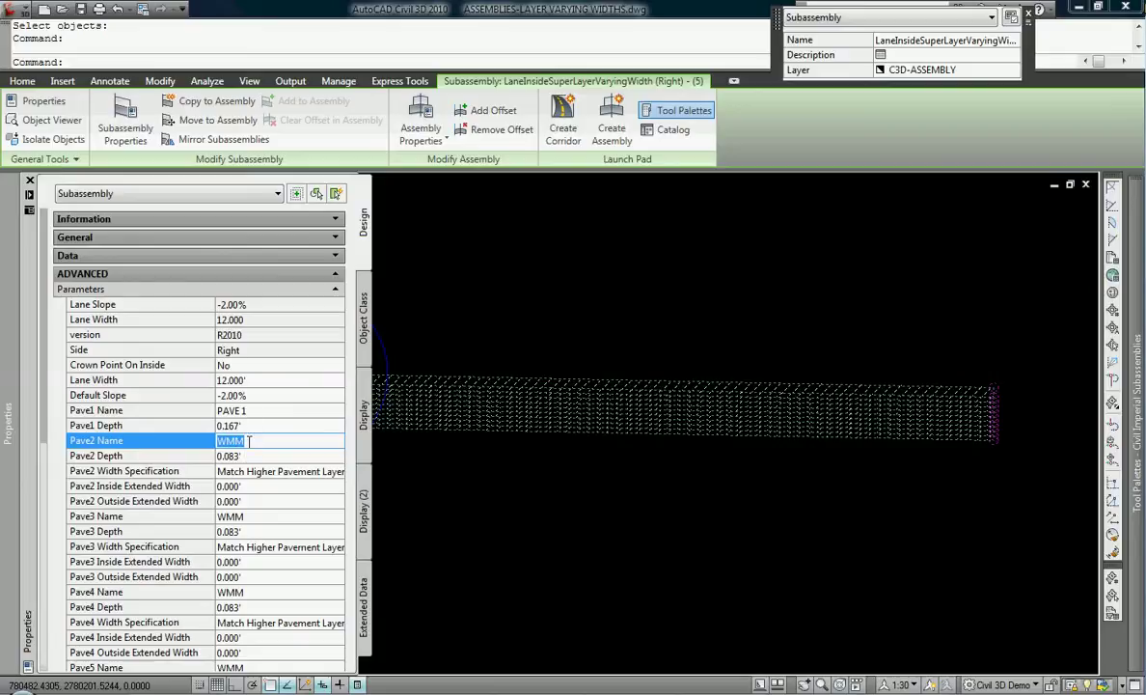
Name the second pavement layer PAVE 2 and set its depth to 0.167'
{"action": "type", "text": "PAVE 2"}
{"action": "key", "text": "Tab"}
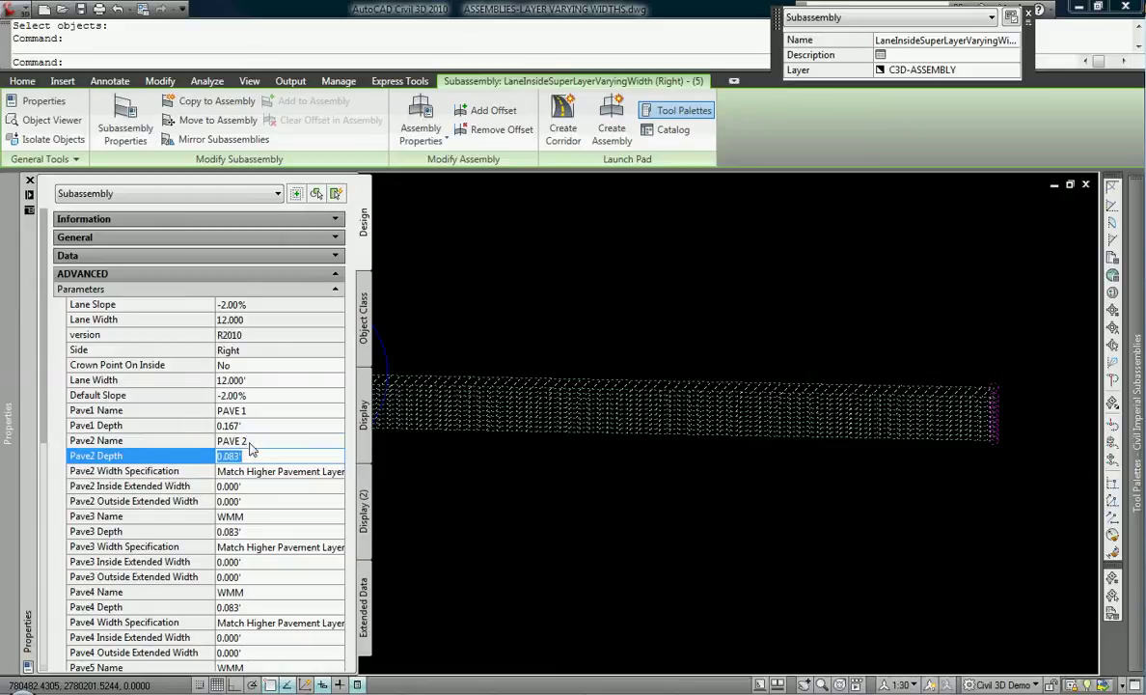
{"action": "type", "text": "0.167"}
{"action": "key", "text": "Tab"}
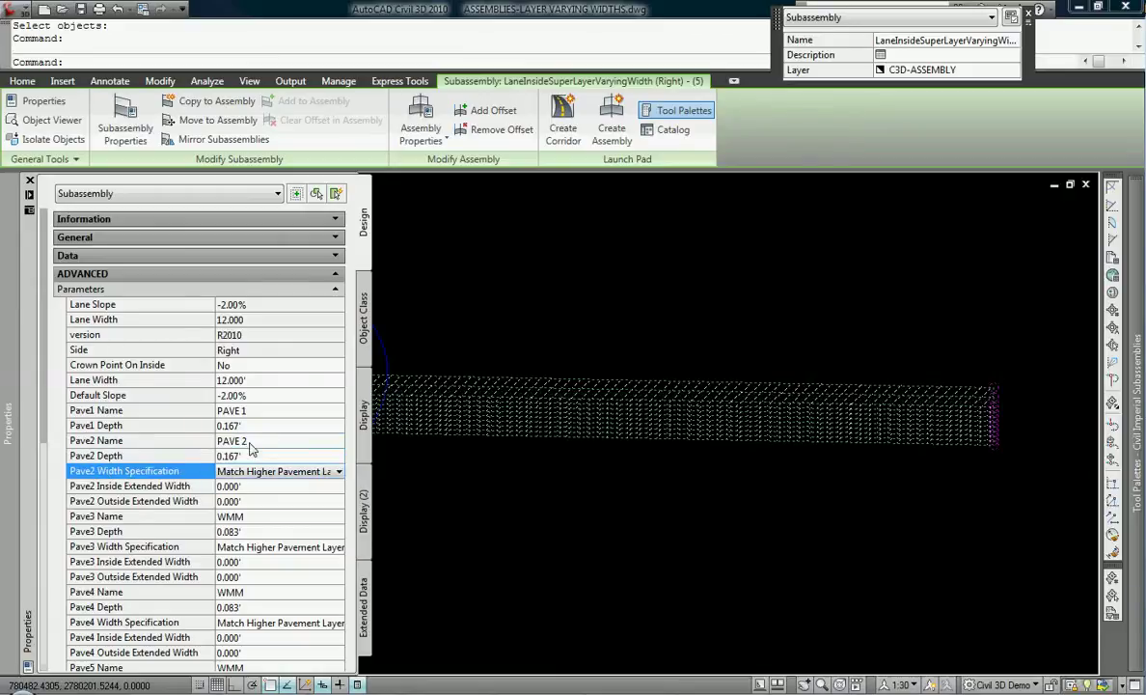
Name the third pavement layer BASE and set its depth to 0.333'
{"action": "left_click", "coordinate": [278, 518]}
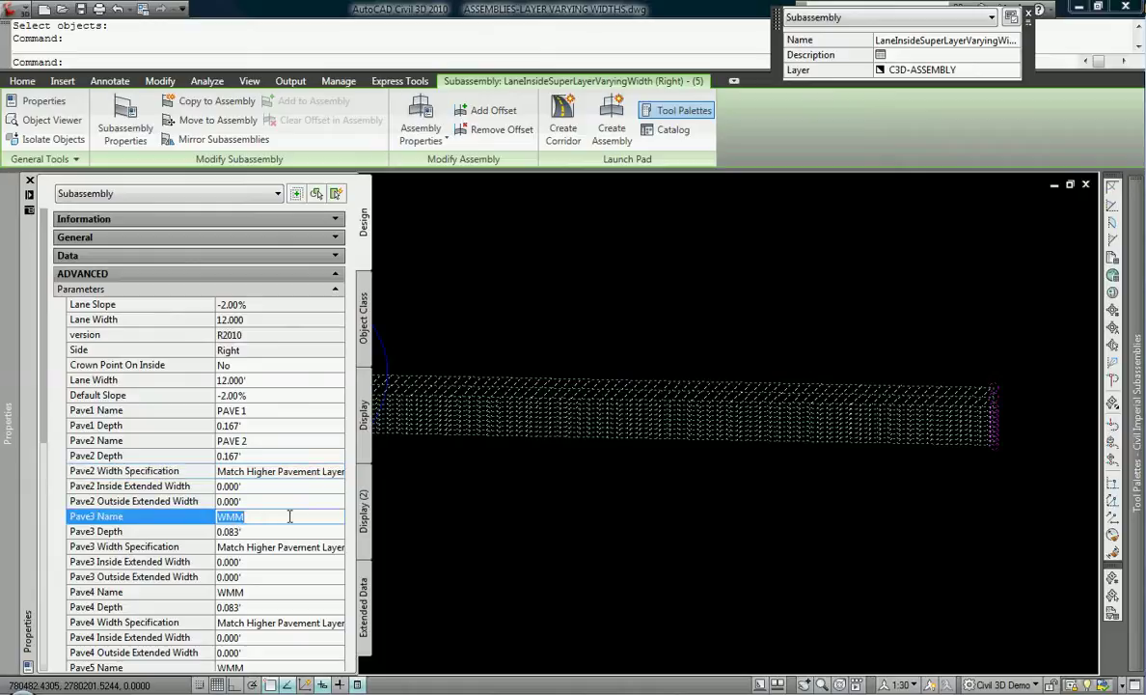
{"action": "type", "text": "BASE"}
{"action": "left_click", "coordinate": [262, 531]}
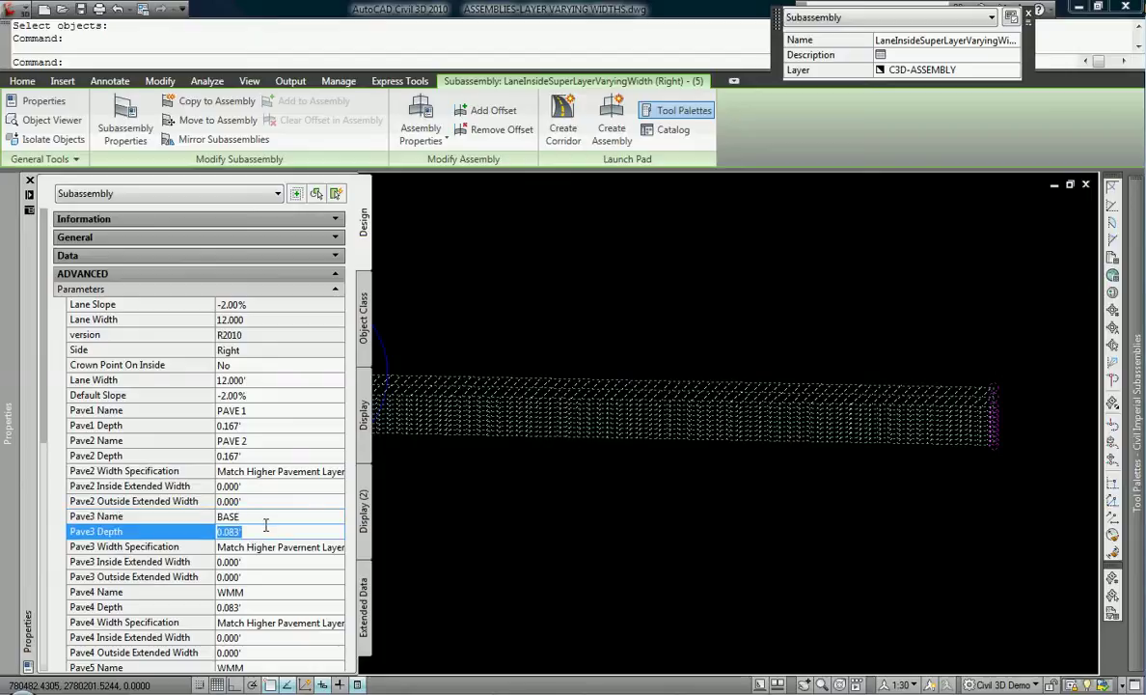
{"action": "type", "text": "0.333"}
Set the BASE layer's width specification to Inside Offset-Outside Offset
{"action": "left_click", "coordinate": [260, 546]}
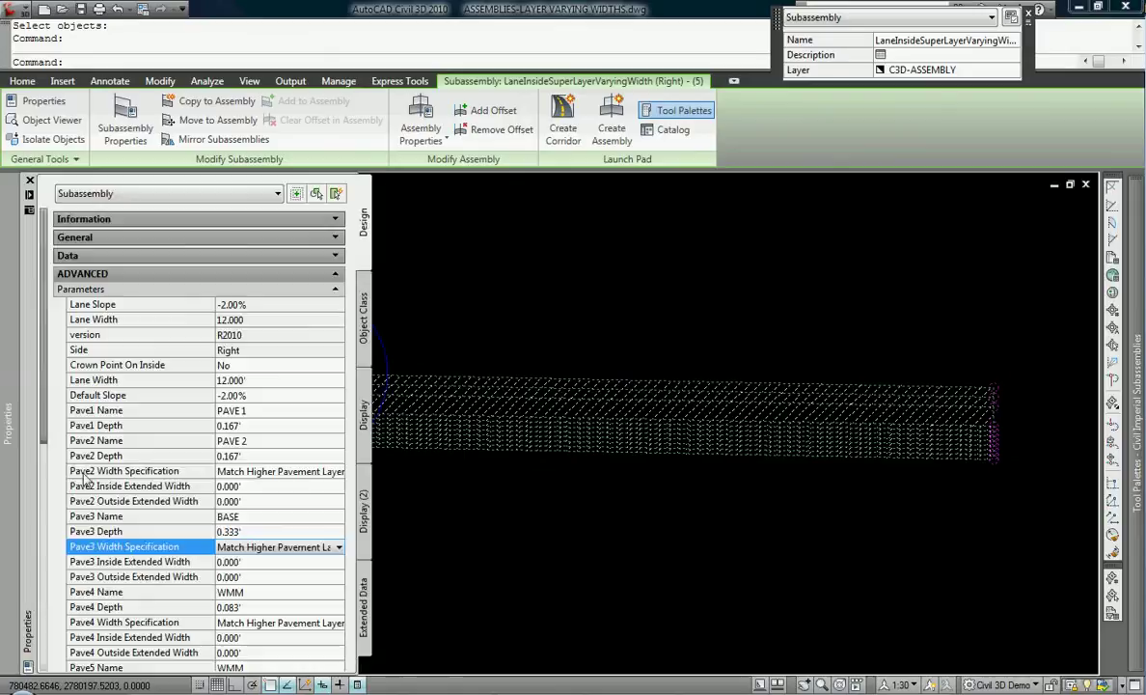
{"action": "left_click", "coordinate": [308, 552]}
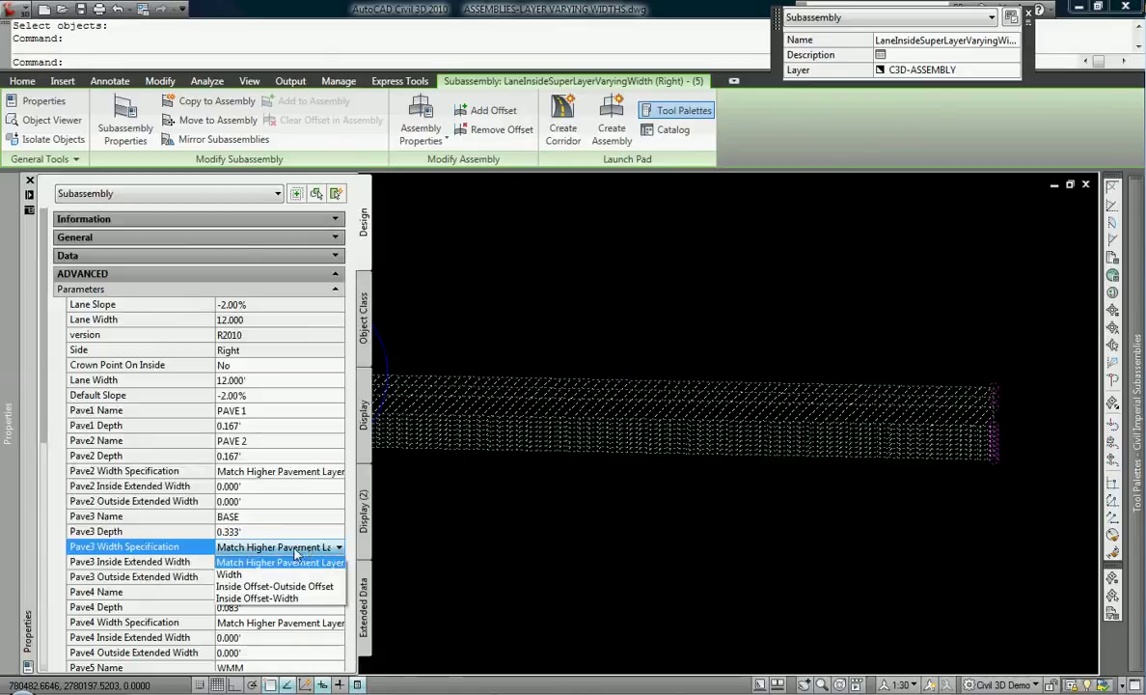
{"action": "left_click", "coordinate": [244, 587]}
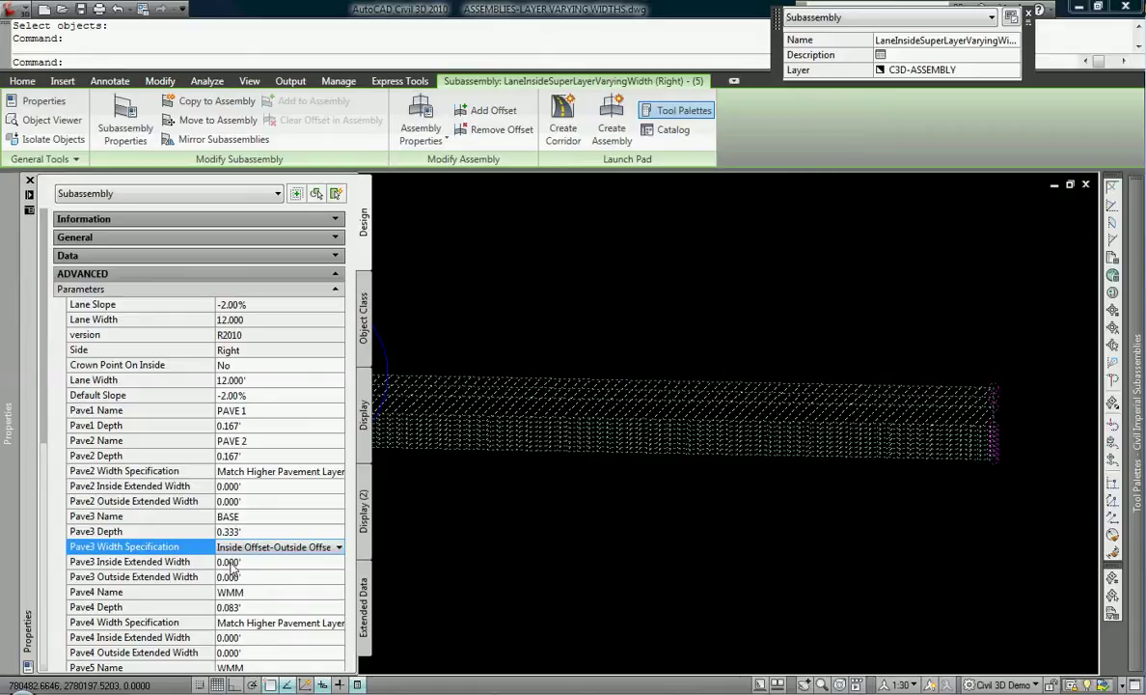
Try an inside extended width of 0.5' on the BASE layer and reset it to 0
{"action": "left_click", "coordinate": [261, 562]}
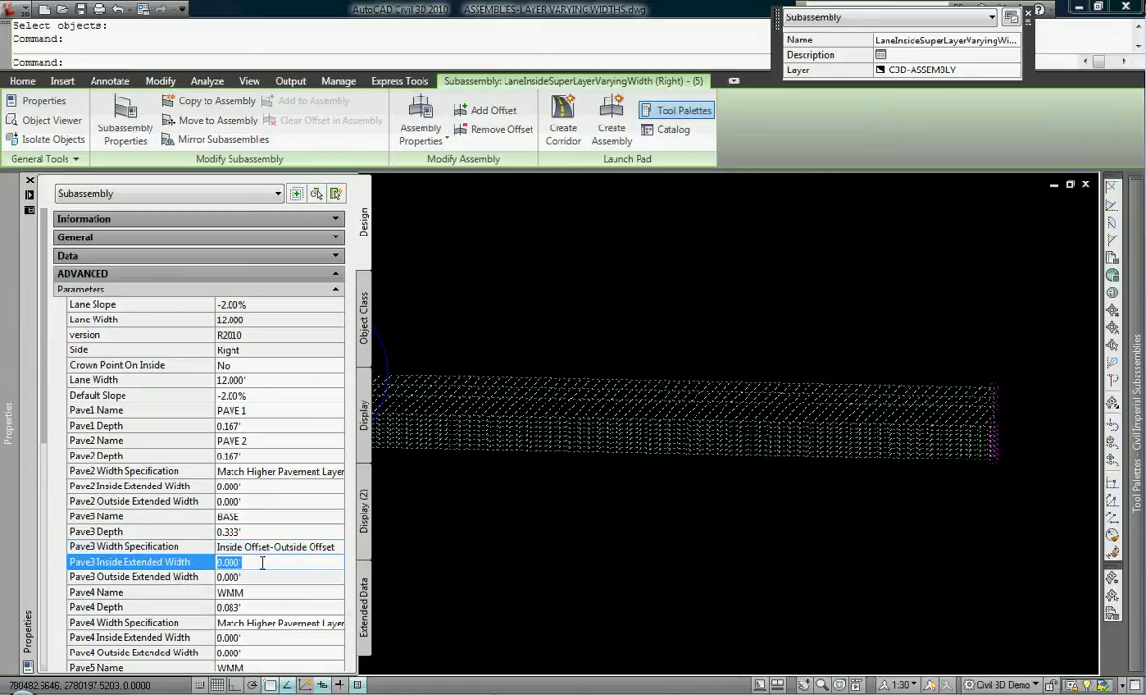
{"action": "type", "text": "0.5"}
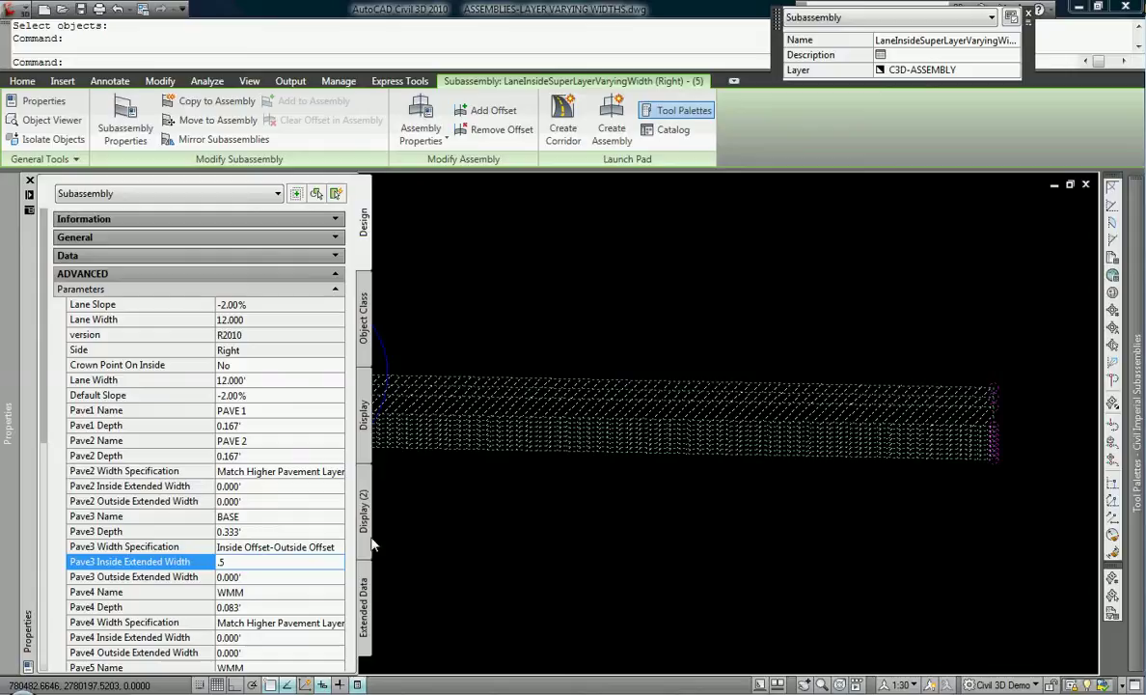
{"action": "key", "text": "Tab"}
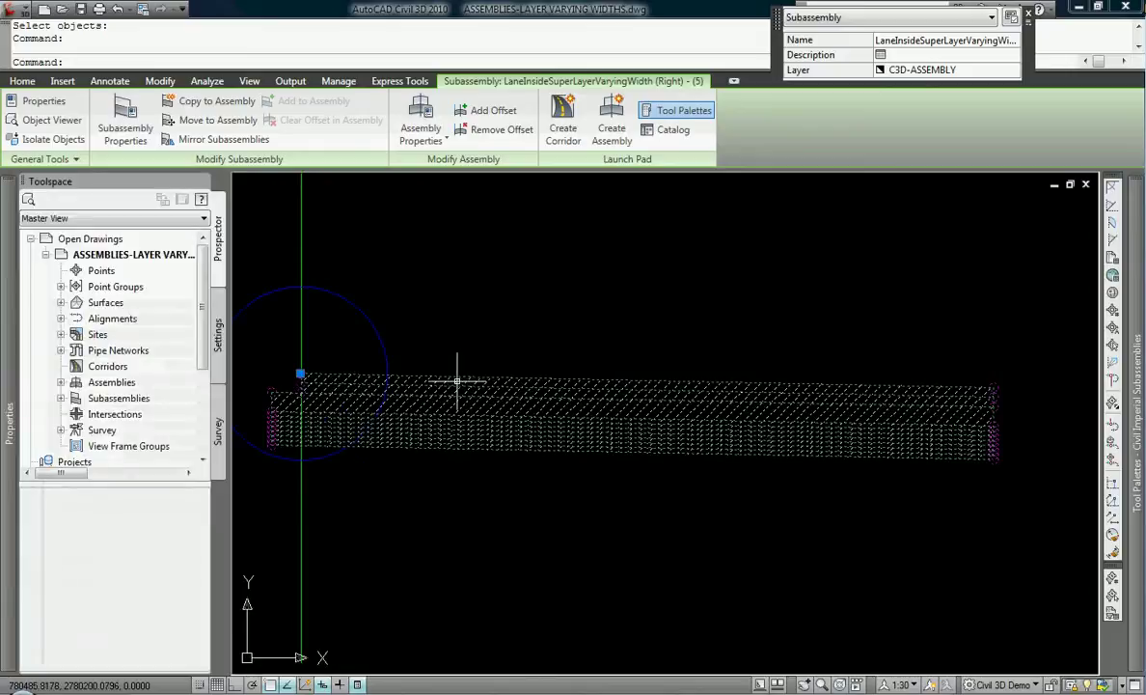
{"action": "middle_click_drag", "start_coordinate": [455, 383], "coordinate": [643, 376]}
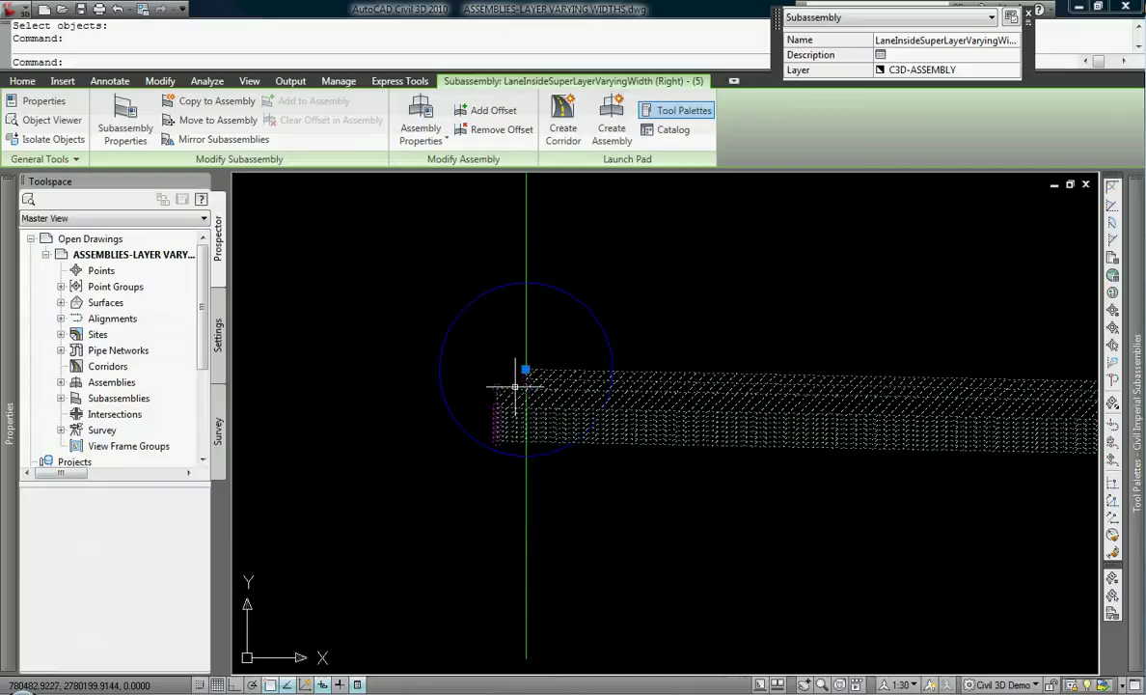
{"action": "mouse_move", "coordinate": [9, 415]}
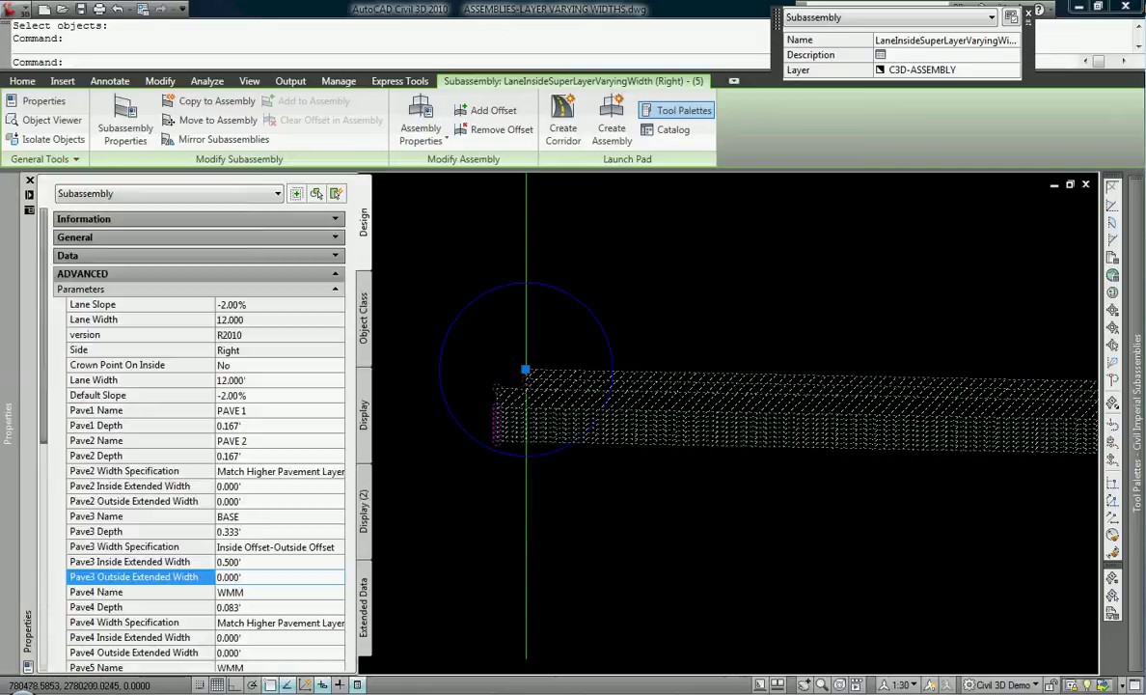
{"action": "left_click", "coordinate": [252, 560]}
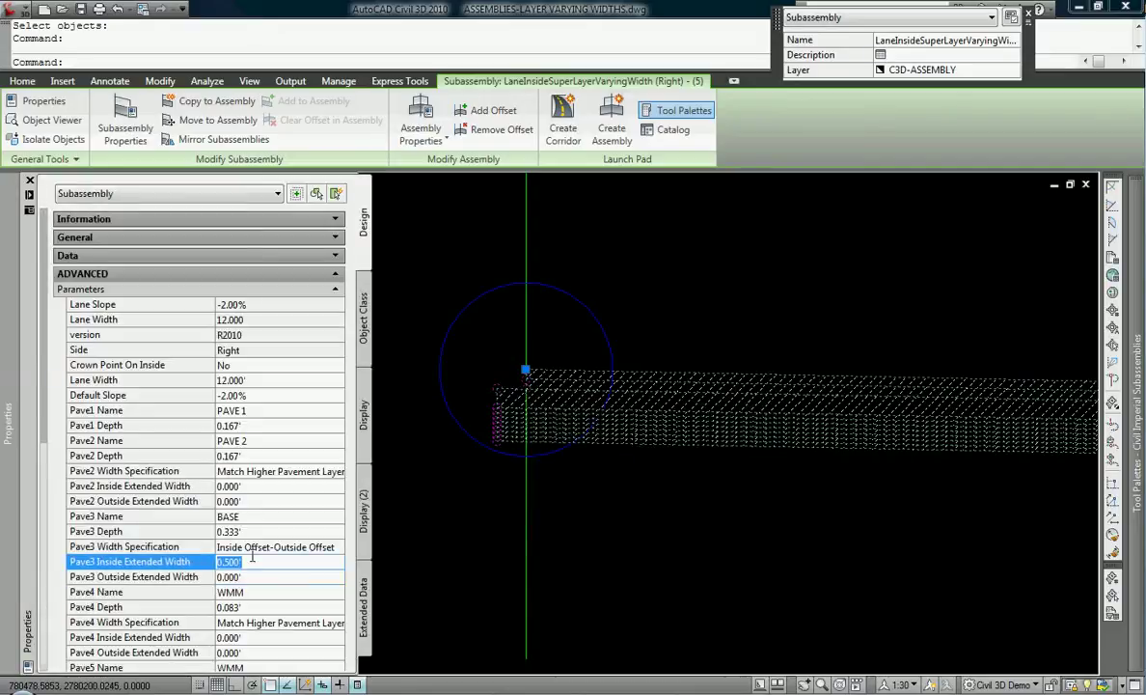
{"action": "type", "text": "0"}
Set the BASE layer's outside extended width to 0.25'
{"action": "left_click", "coordinate": [235, 577]}
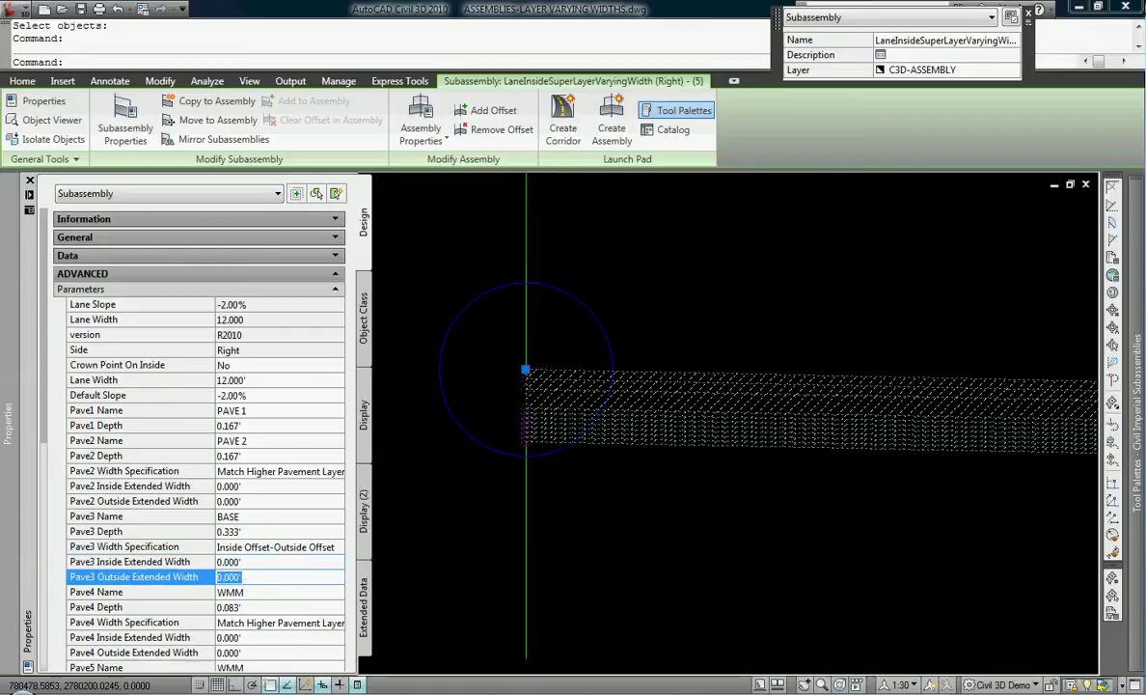
{"action": "scroll", "coordinate": [463, 466], "scroll_direction": "down", "scroll_amount": 2}
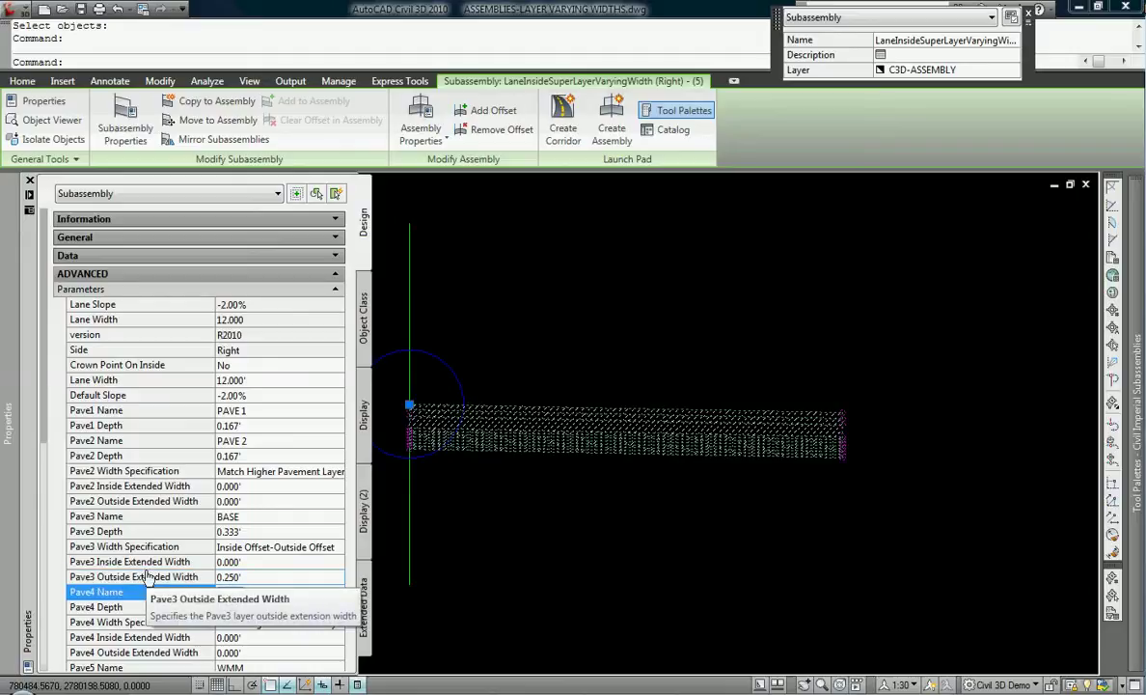
{"action": "scroll", "coordinate": [839, 425], "scroll_direction": "up", "scroll_amount": 2}
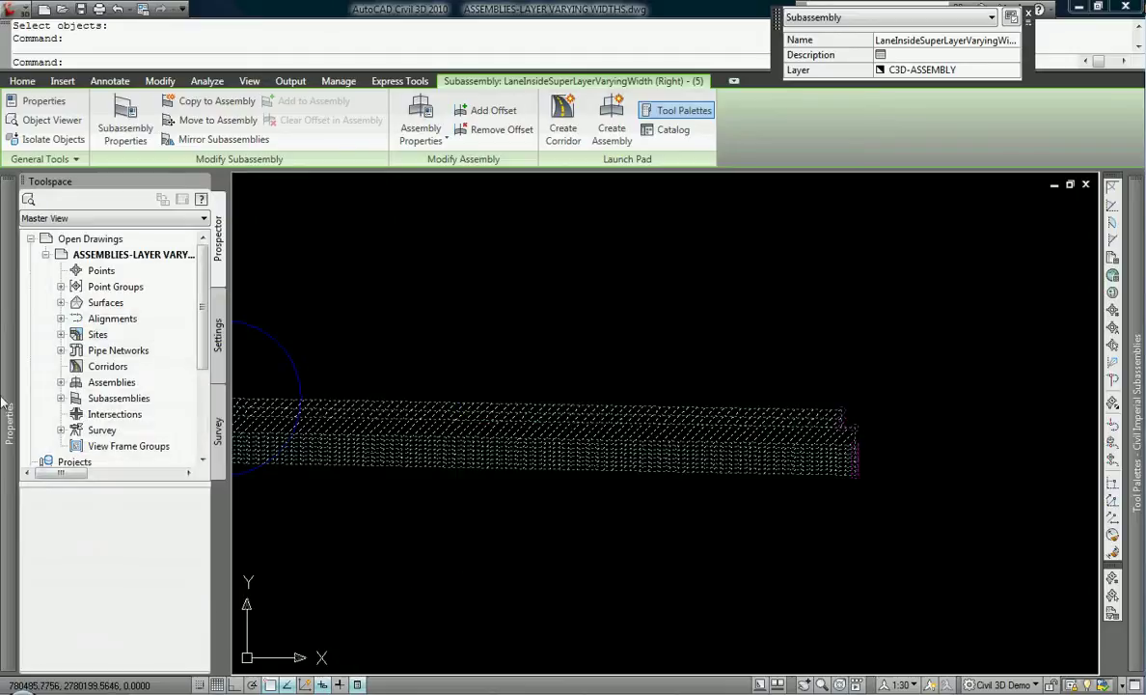
Name the fourth pavement layer SUB-BASE and set its depth to 1'
{"action": "mouse_move", "coordinate": [5, 405]}
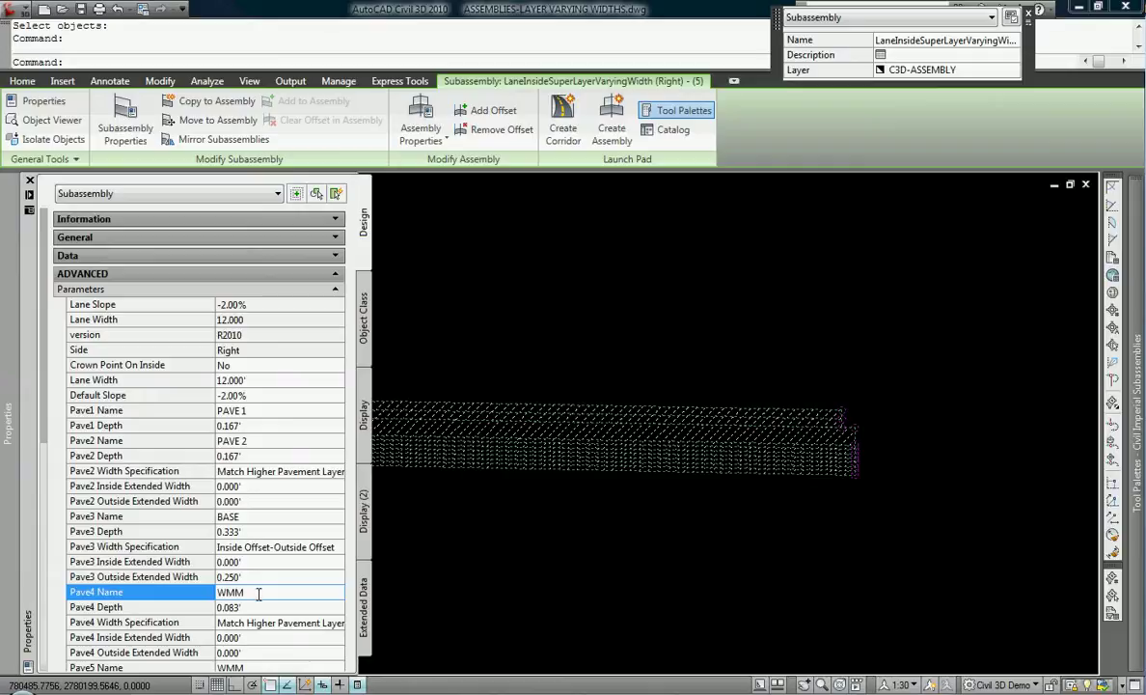
{"action": "type", "text": "SUB-BASE"}
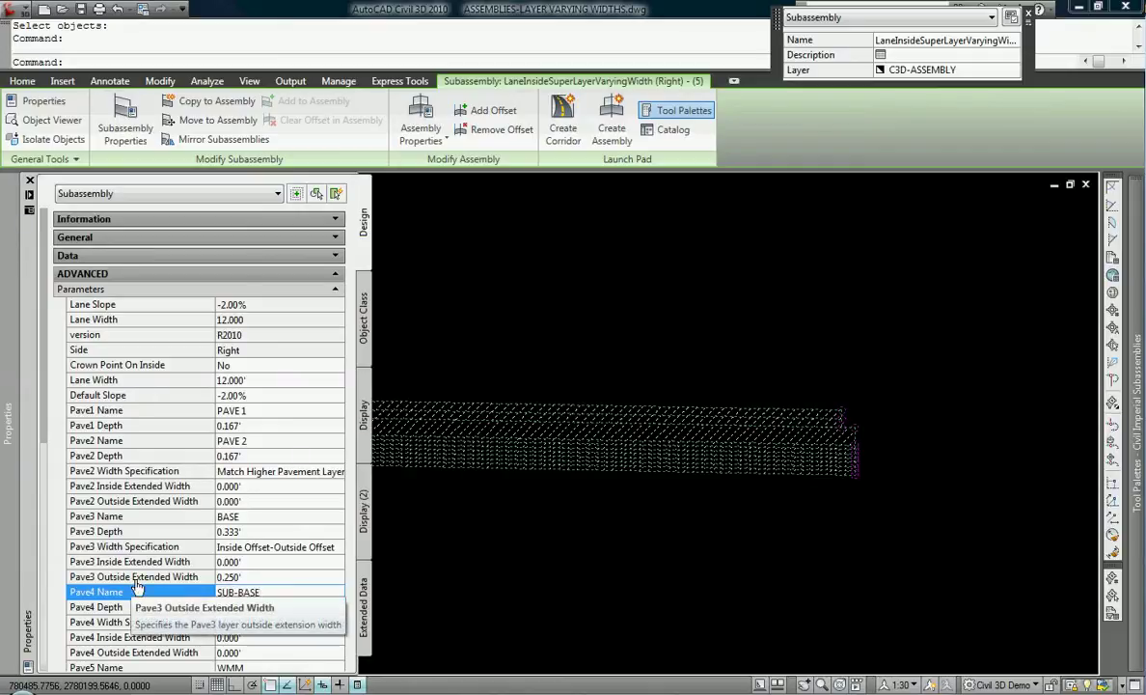
{"action": "left_click", "coordinate": [253, 605]}
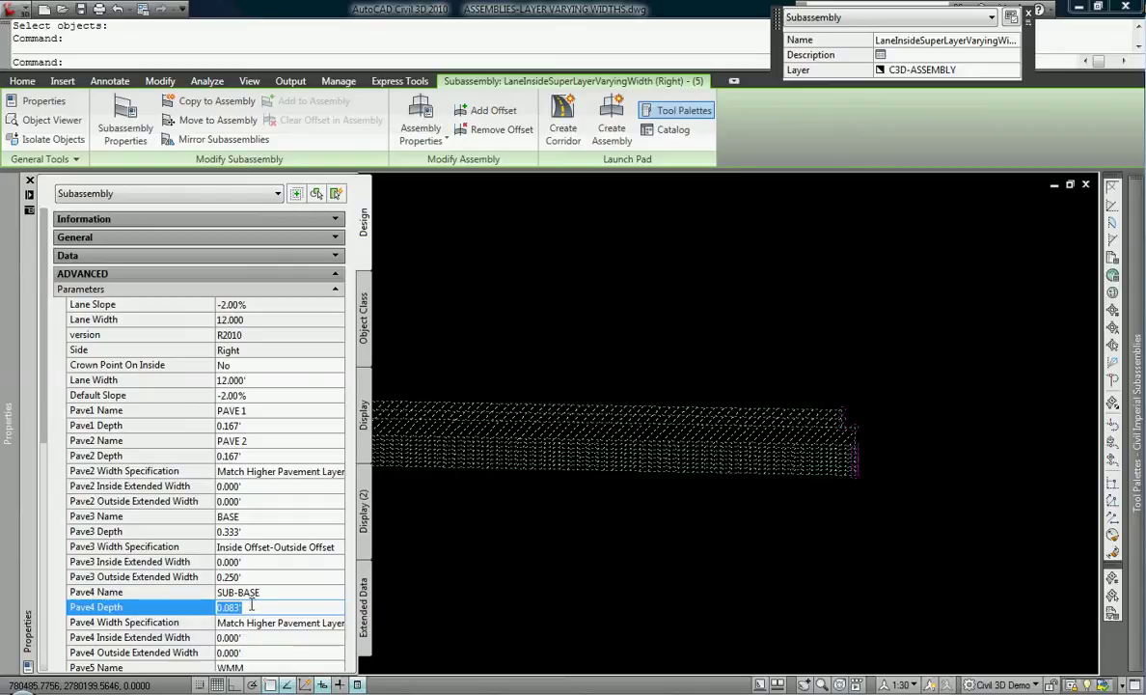
Set the SUB-BASE layer's width specification to Inside Offset-Outside Offset with an outside extended width of 1'
{"action": "left_click", "coordinate": [246, 622]}
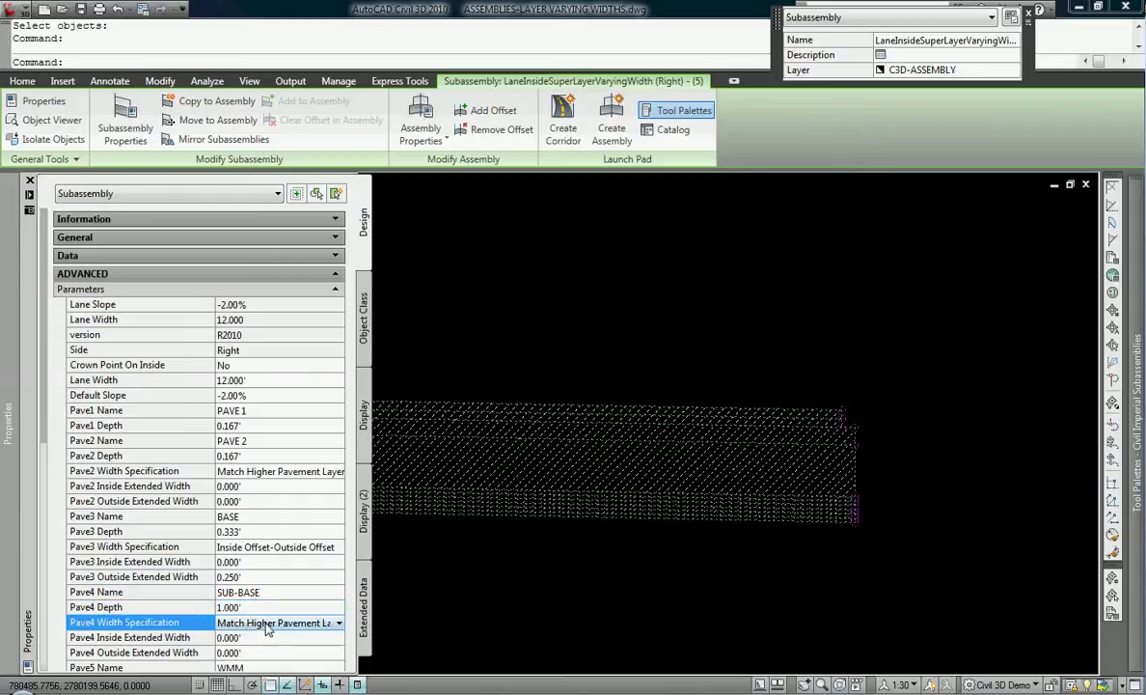
{"action": "left_click", "coordinate": [246, 623]}
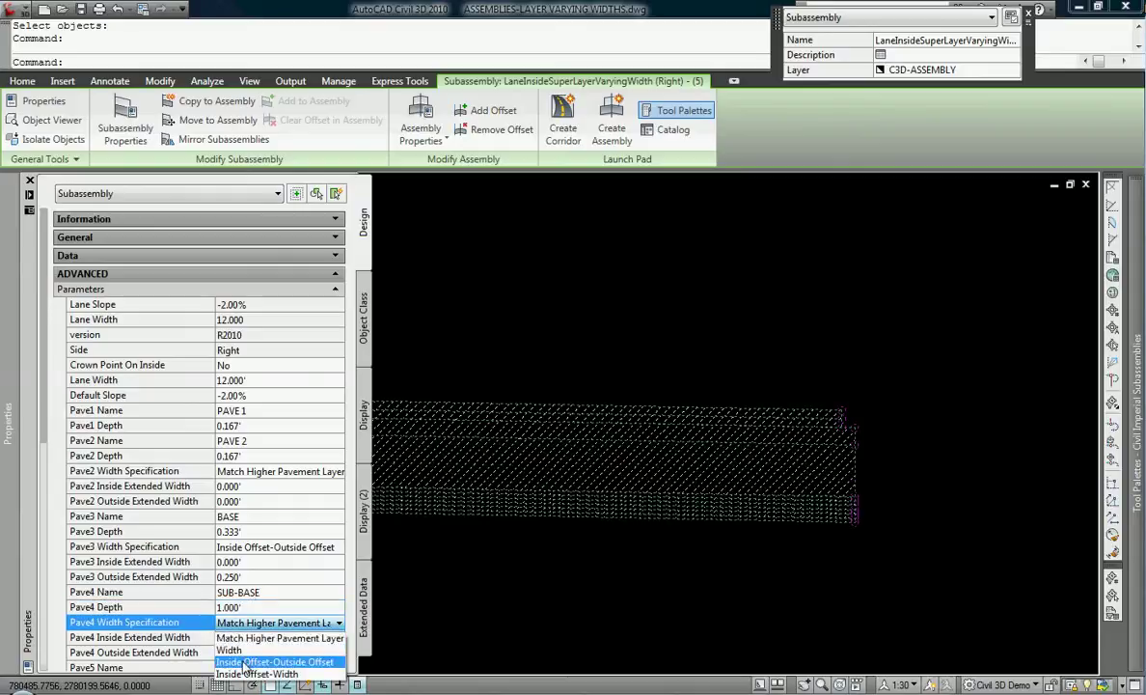
{"action": "left_click", "coordinate": [246, 663]}
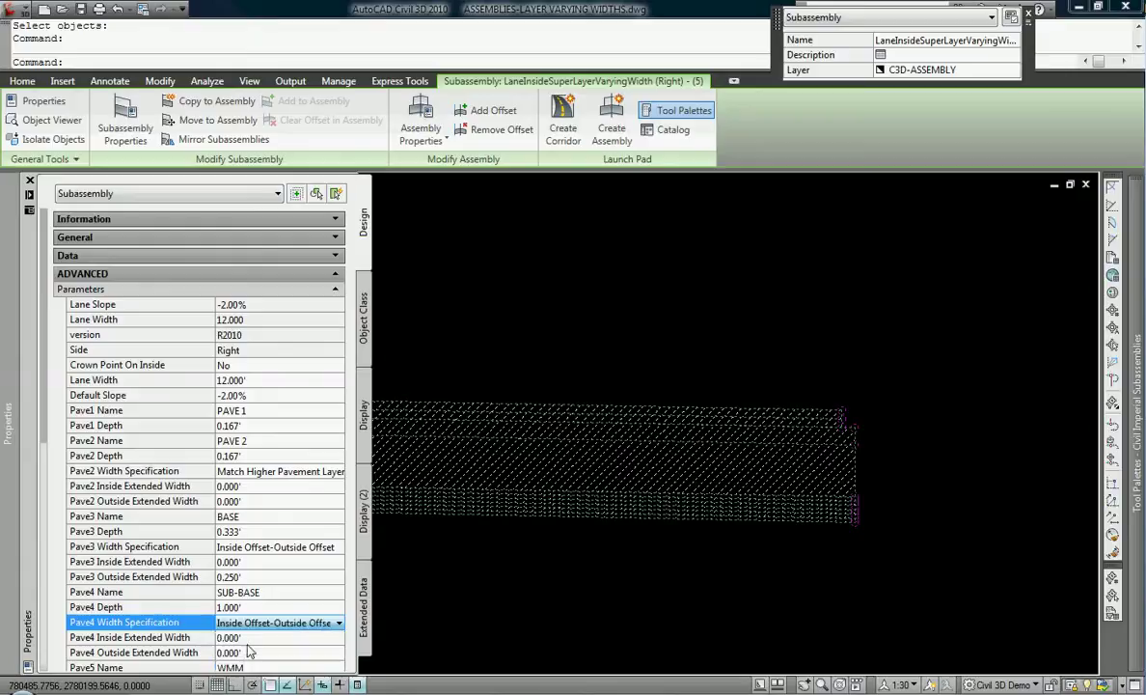
{"action": "left_click", "coordinate": [246, 652]}
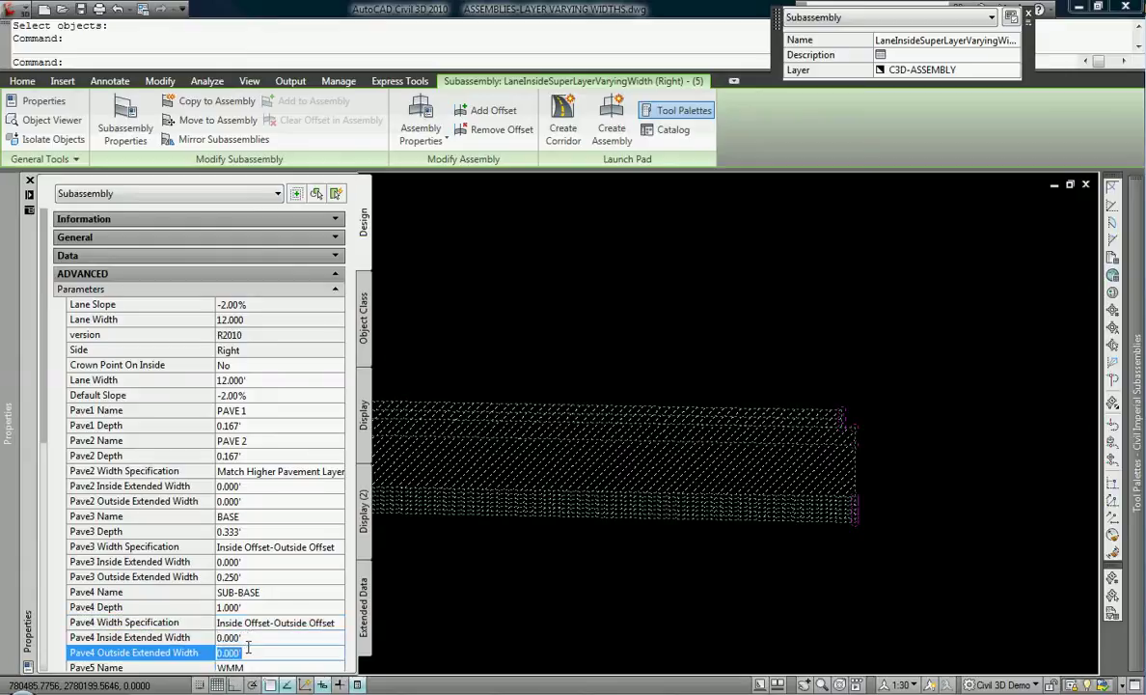
{"action": "key", "text": "Tab"}
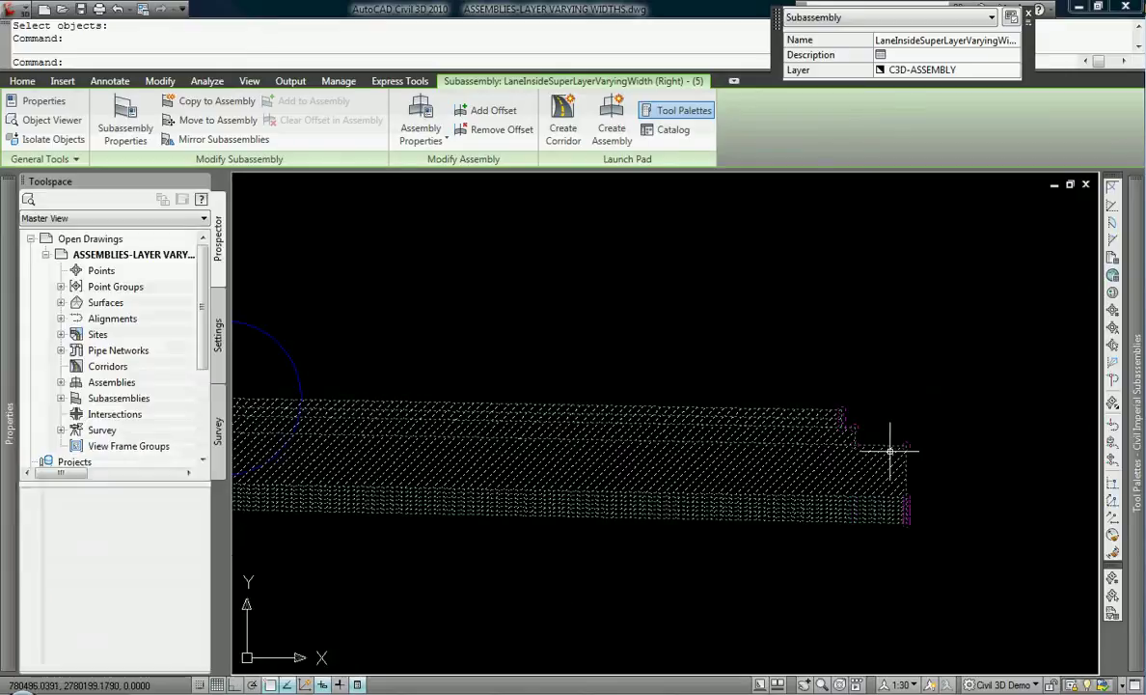
Attach a BasicCurbAndGutter subassembly to the upper outside marker point of the varying-width lane
{"action": "scroll", "coordinate": [876, 451], "scroll_direction": "up", "scroll_amount": 3}
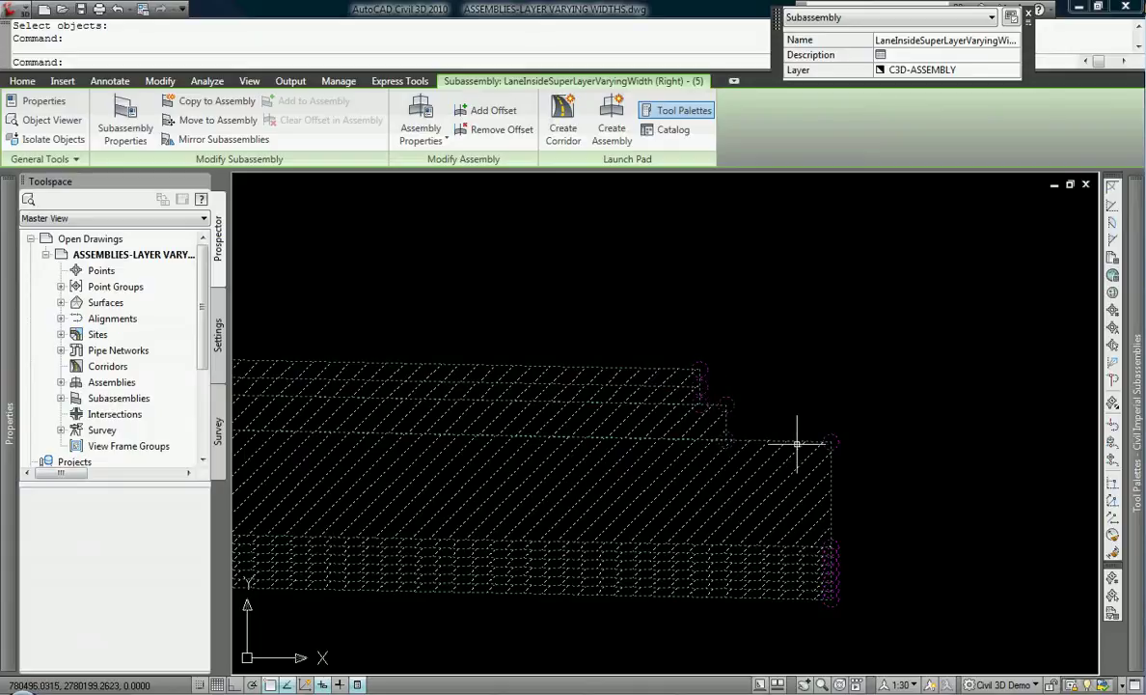
{"action": "scroll", "coordinate": [772, 454], "scroll_direction": "down", "scroll_amount": 4}
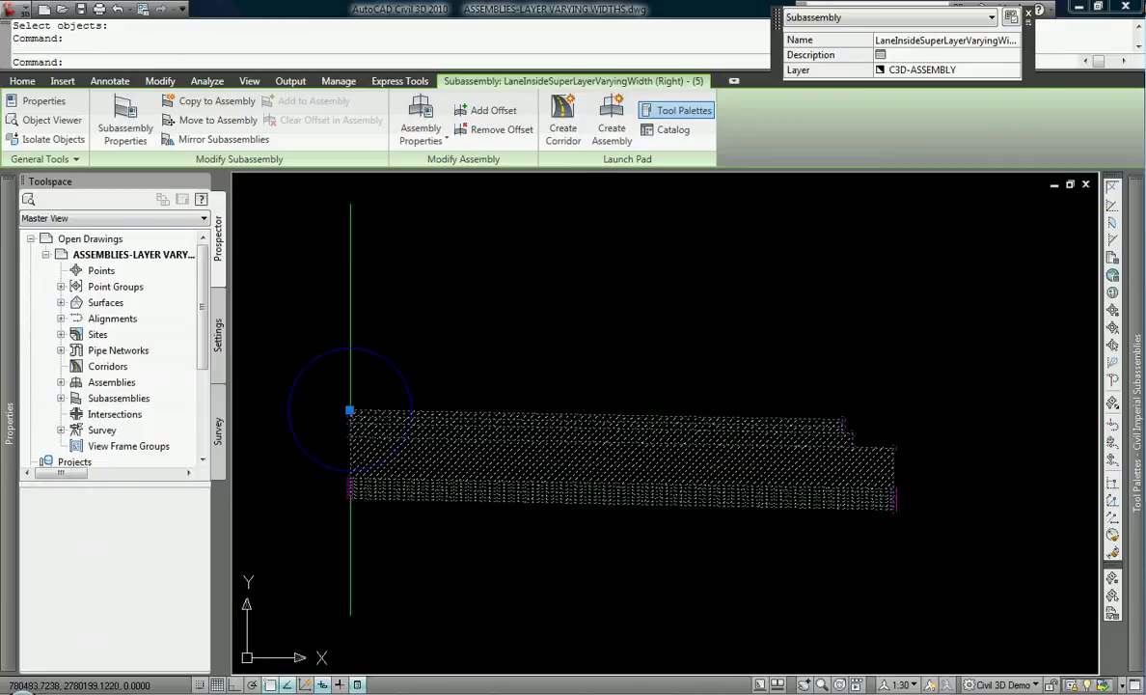
{"action": "mouse_move", "coordinate": [13, 447]}
{"action": "scroll", "coordinate": [731, 385], "scroll_direction": "down", "scroll_amount": 1}
{"action": "mouse_move", "coordinate": [732, 384]}
{"action": "middle_mouse_down"}
{"action": "mouse_move", "coordinate": [673, 425]}
{"action": "mouse_move", "coordinate": [712, 423]}
{"action": "middle_mouse_up"}
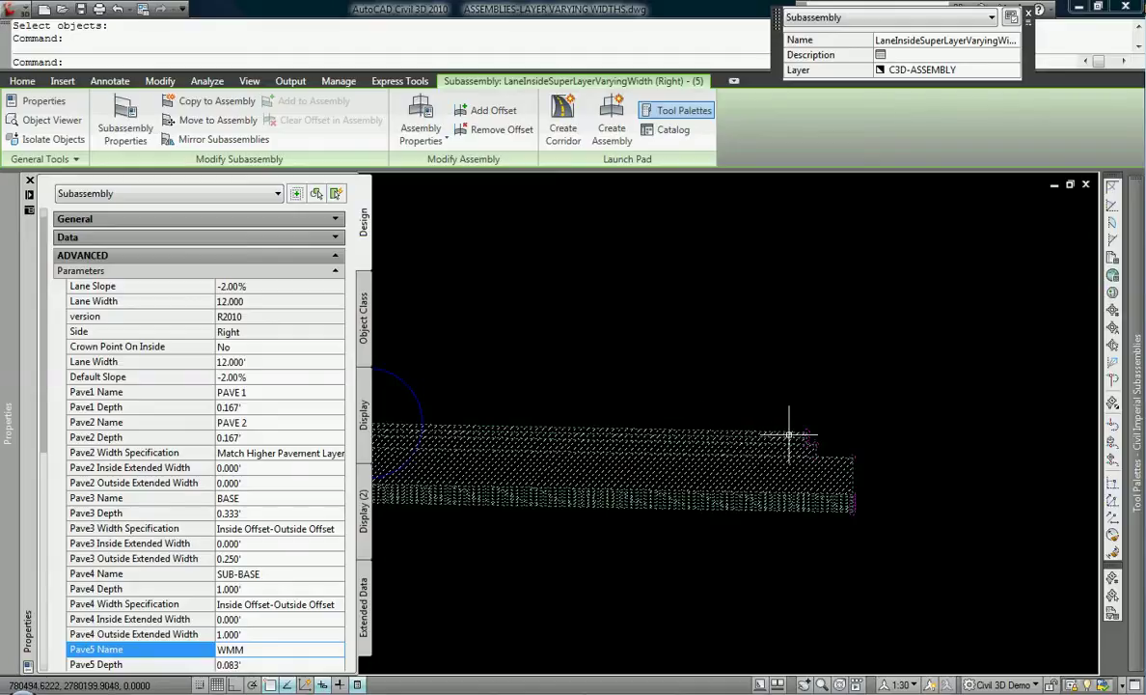
{"action": "mouse_move", "coordinate": [1114, 294]}
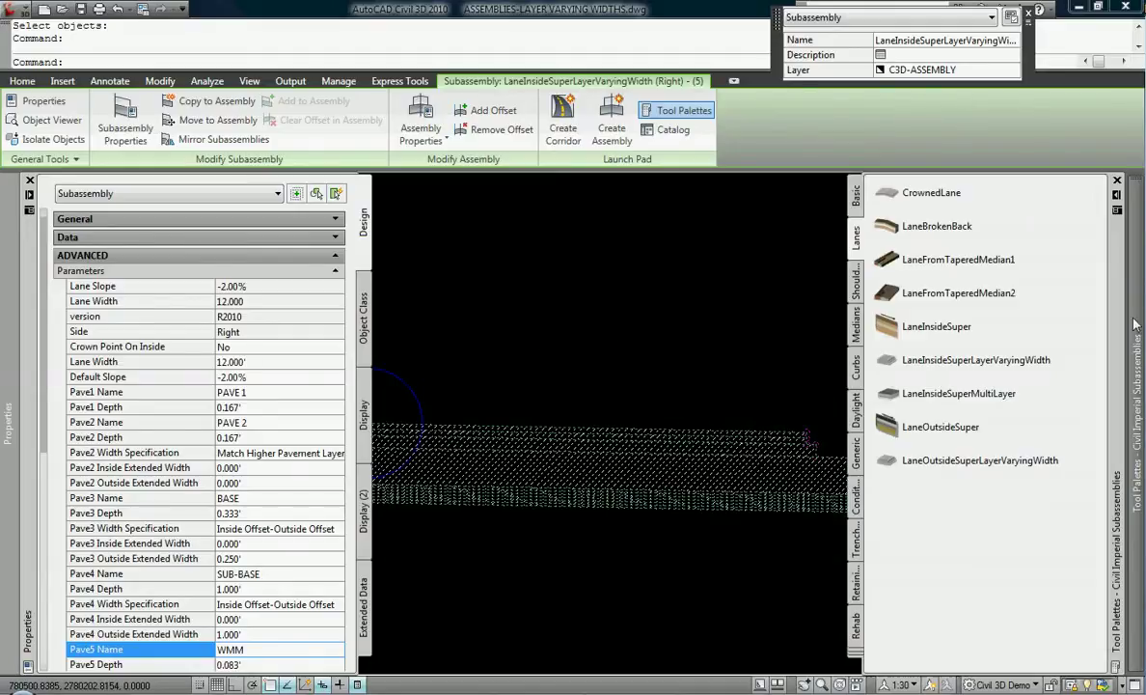
{"action": "left_click", "coordinate": [856, 195]}
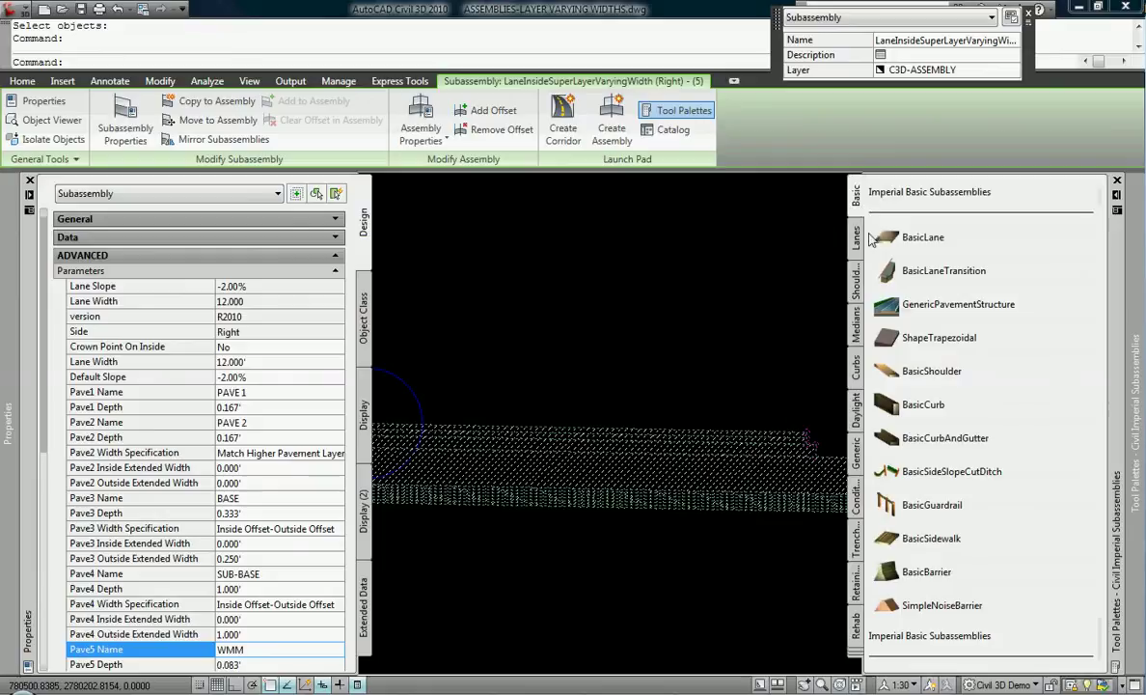
{"action": "left_click", "coordinate": [884, 442]}
{"action": "scroll", "coordinate": [839, 463], "scroll_direction": "up", "scroll_amount": 3}
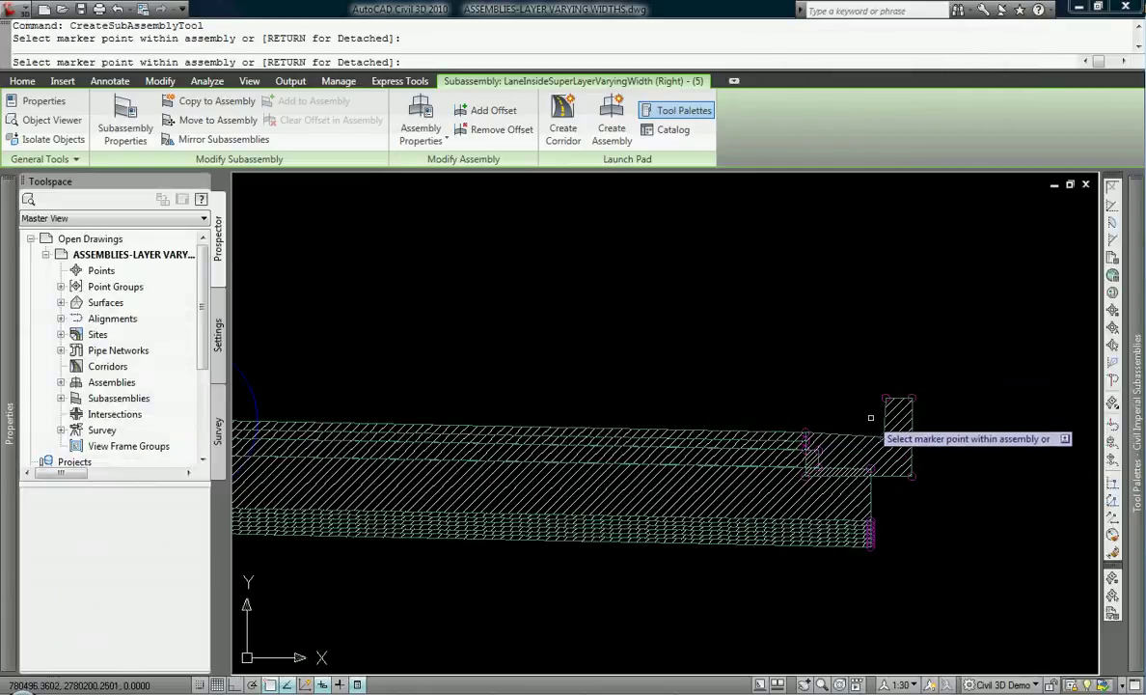
{"action": "middle_click_drag", "start_coordinate": [870, 417], "coordinate": [613, 422]}
{"action": "key", "text": "Escape"}
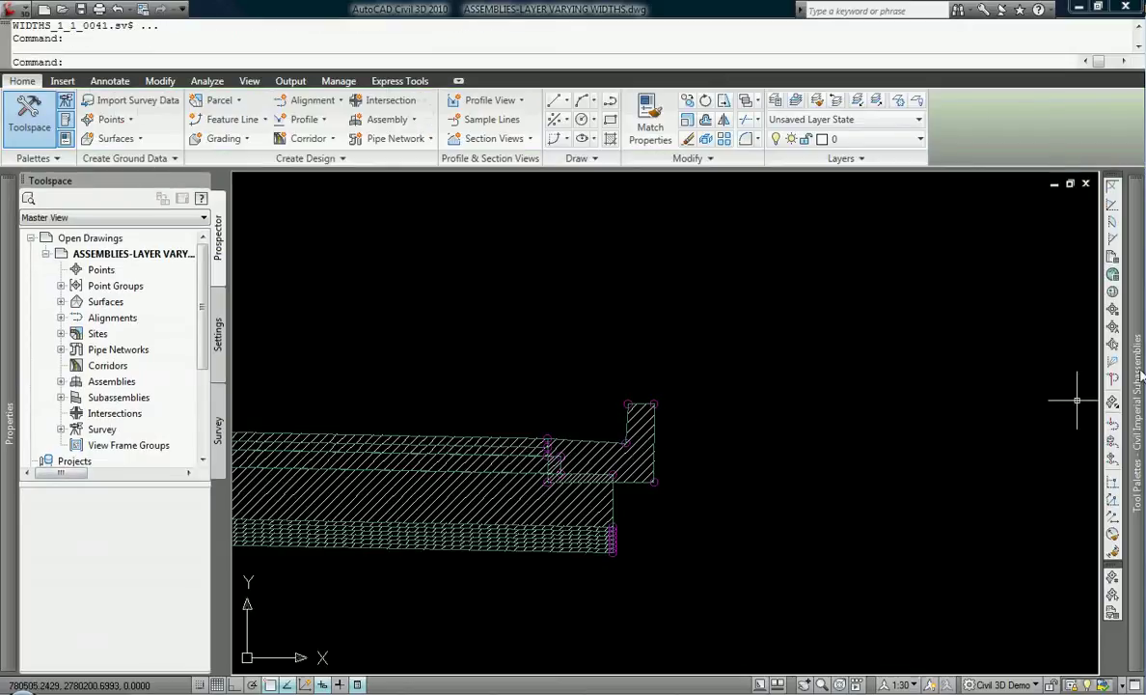
Attach a BasicSidewalk subassembly to the upper back marker point of the curb
{"action": "mouse_move", "coordinate": [1141, 377]}
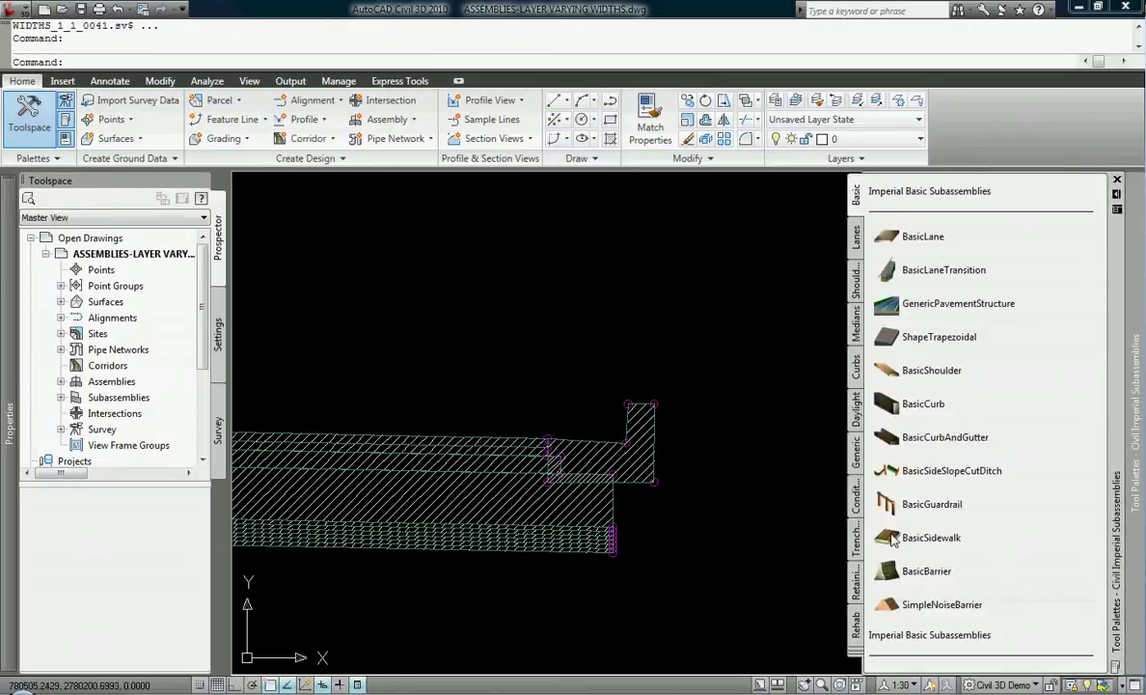
{"action": "left_click", "coordinate": [894, 540]}
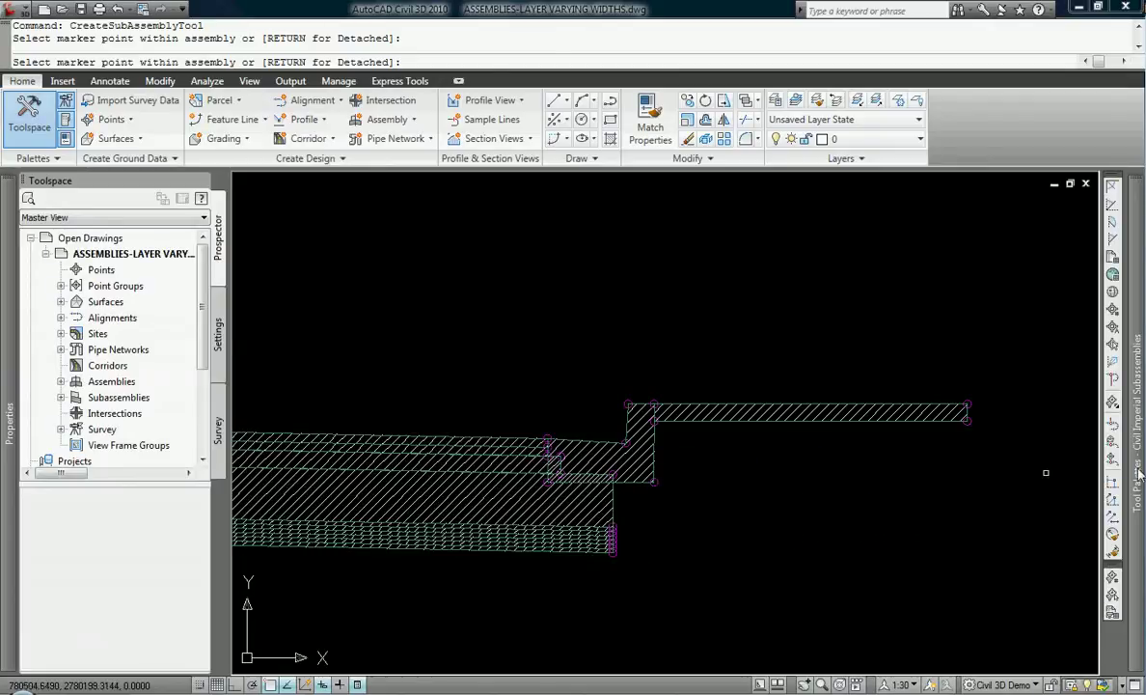
Attach a LinkSlopeToSurface generic subassembly to the sidewalk's upper outer marker point
{"action": "mouse_move", "coordinate": [1140, 472]}
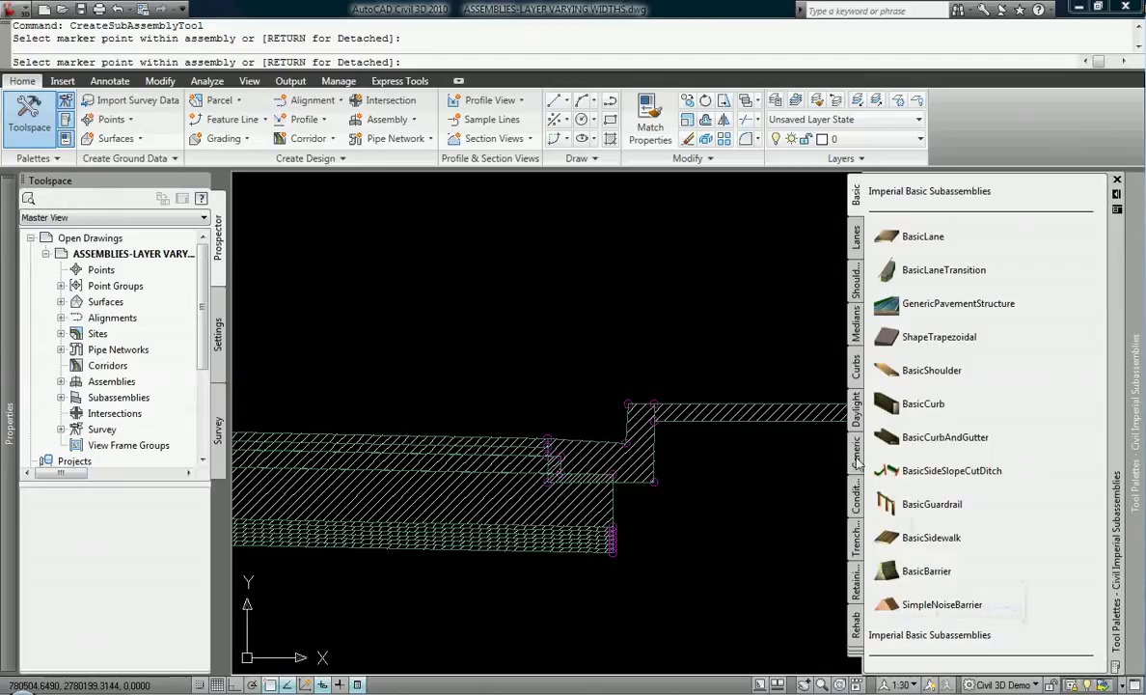
{"action": "left_click", "coordinate": [857, 449]}
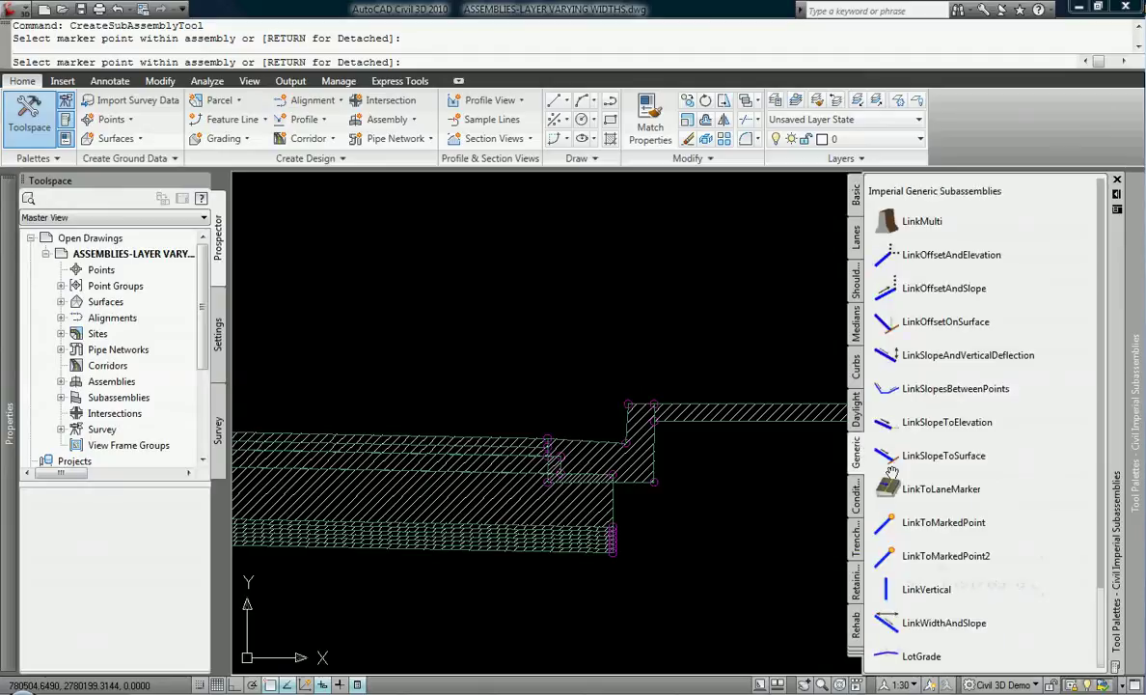
{"action": "left_click", "coordinate": [912, 487]}
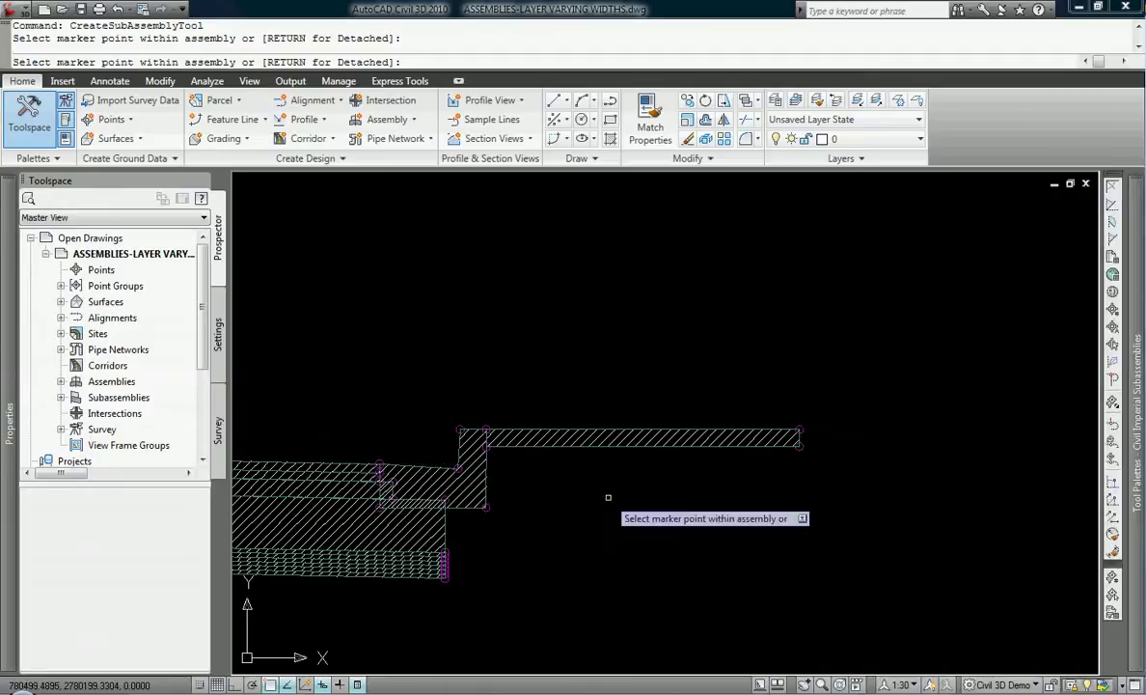
{"action": "scroll", "coordinate": [900, 452], "scroll_direction": "up", "scroll_amount": 3}
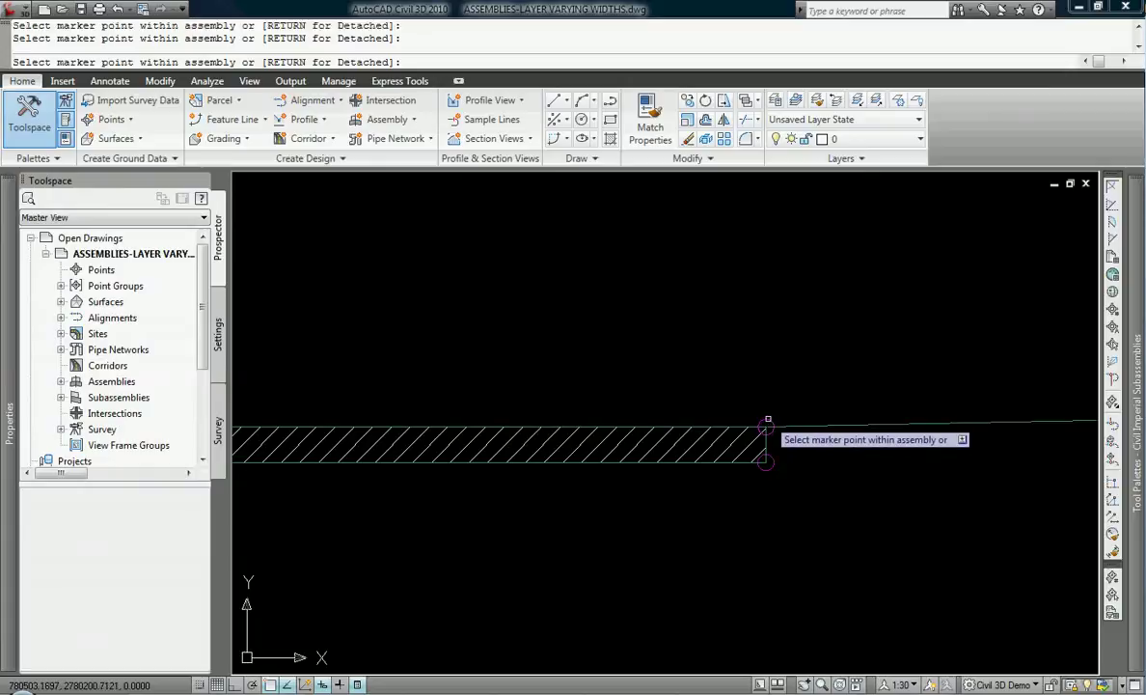
{"action": "key", "text": "Escape"}
Set the slope of the LinkSlopeToSurface subassembly beyond the sidewalk to 3:1
{"action": "scroll", "coordinate": [821, 411], "scroll_direction": "down", "scroll_amount": 3}
{"action": "left_click", "coordinate": [798, 391]}
{"action": "left_click", "coordinate": [855, 439]}
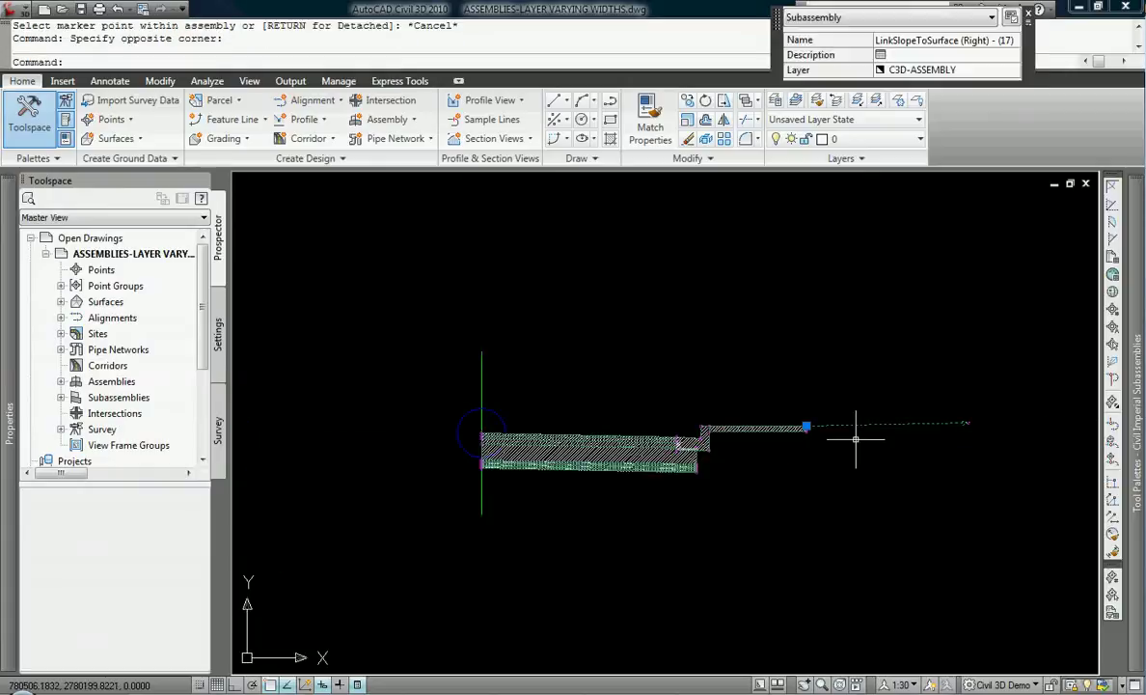
{"action": "mouse_move", "coordinate": [8, 360]}
{"action": "left_click", "coordinate": [263, 351]}
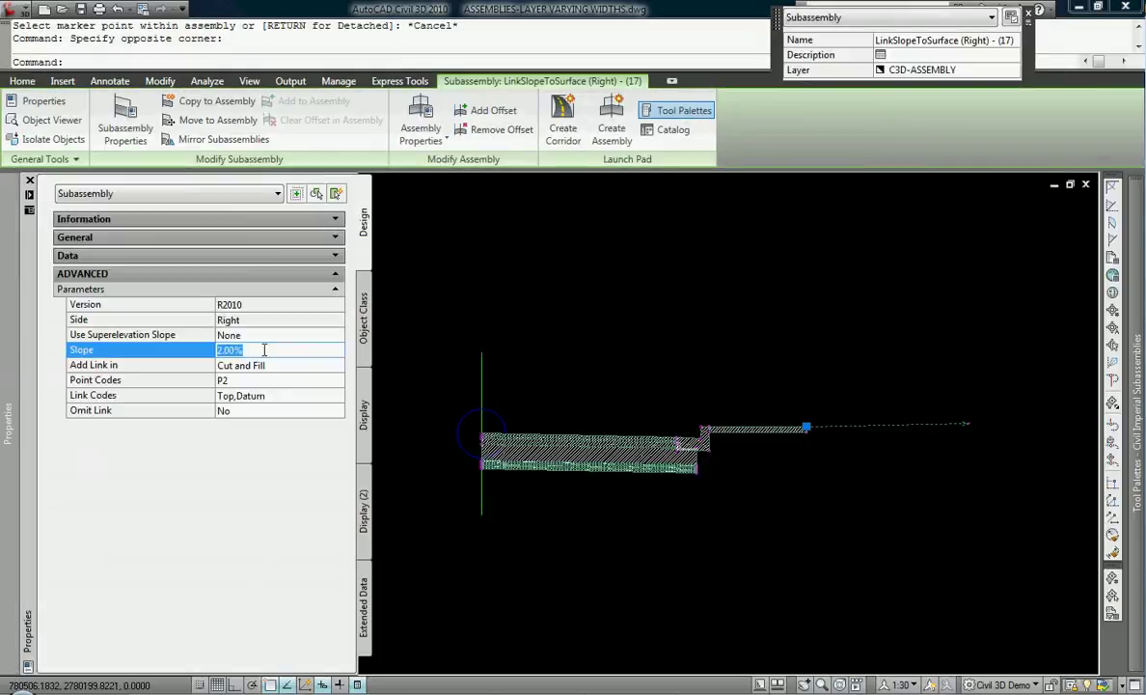
{"action": "type", "text": "3:1"}
{"action": "key", "text": "Tab"}
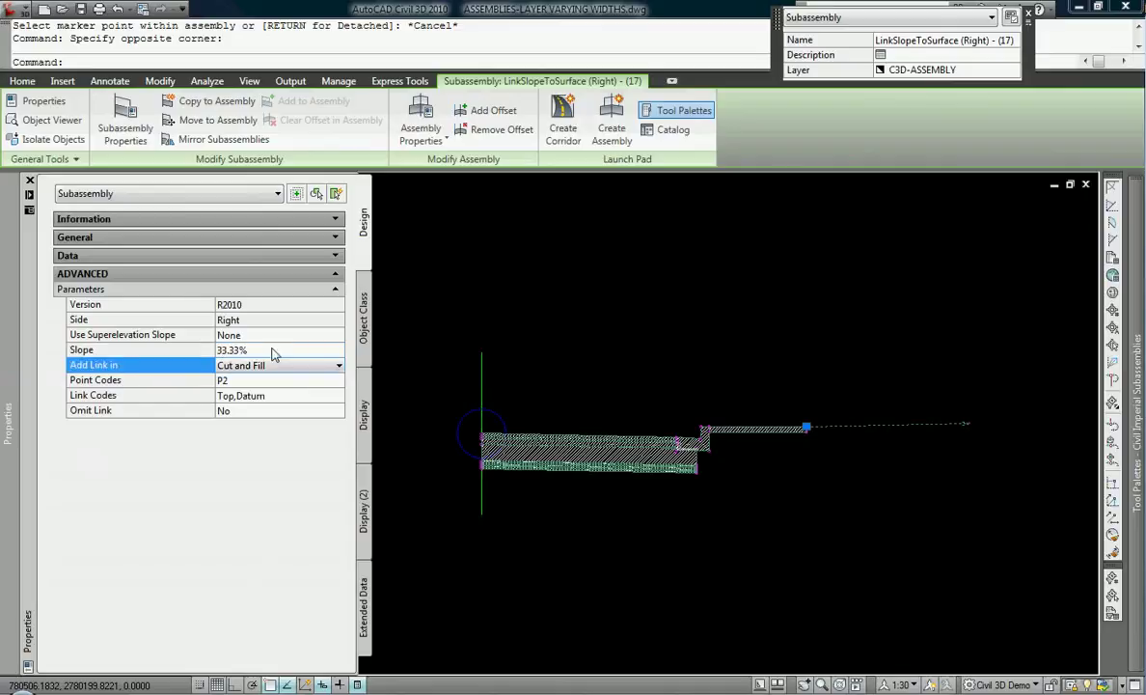
{"action": "scroll", "coordinate": [869, 422], "scroll_direction": "down", "scroll_amount": 2}
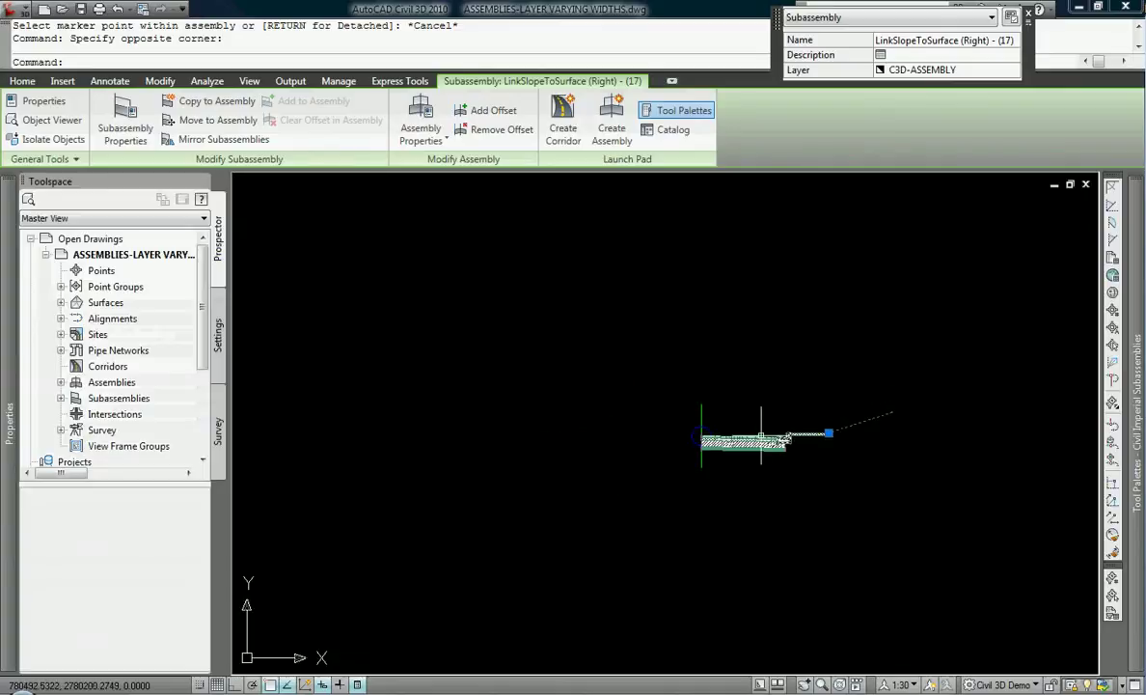
{"action": "scroll", "coordinate": [733, 425], "scroll_direction": "up", "scroll_amount": 3}
{"action": "key", "text": "Escape"}
{"action": "key", "text": "Escape"}
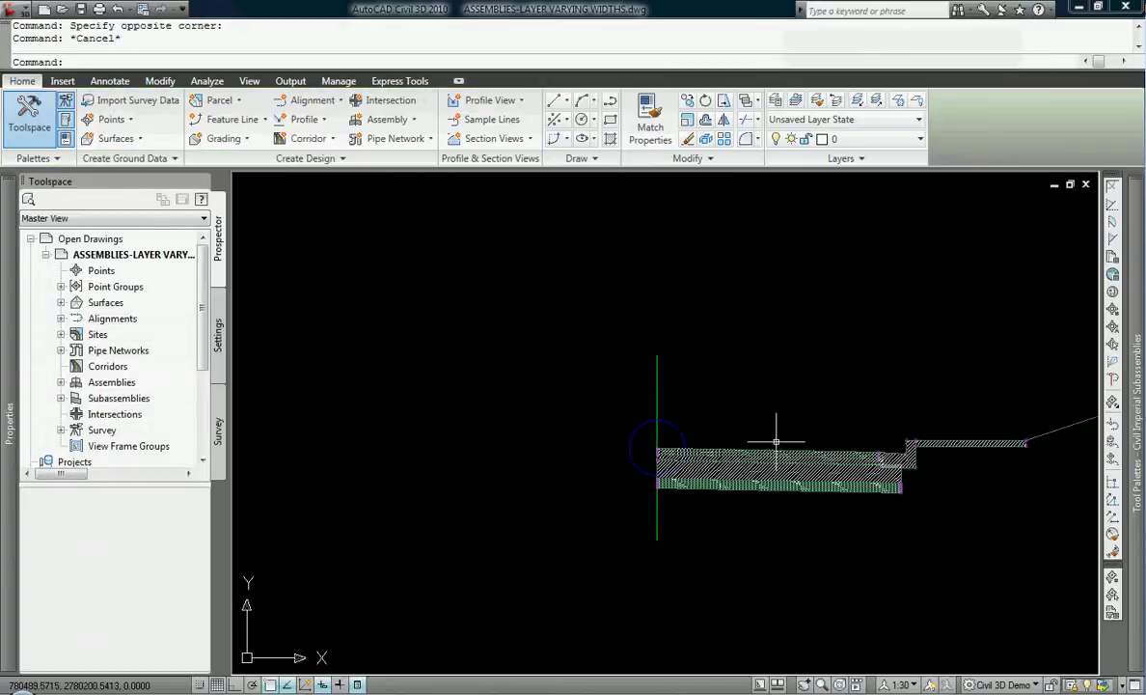
Mirror the lane, curb and gutter, sidewalk and slope link subassemblies to the other side of the assembly baseline
{"action": "left_click", "coordinate": [976, 380]}
{"action": "left_click", "coordinate": [843, 468]}
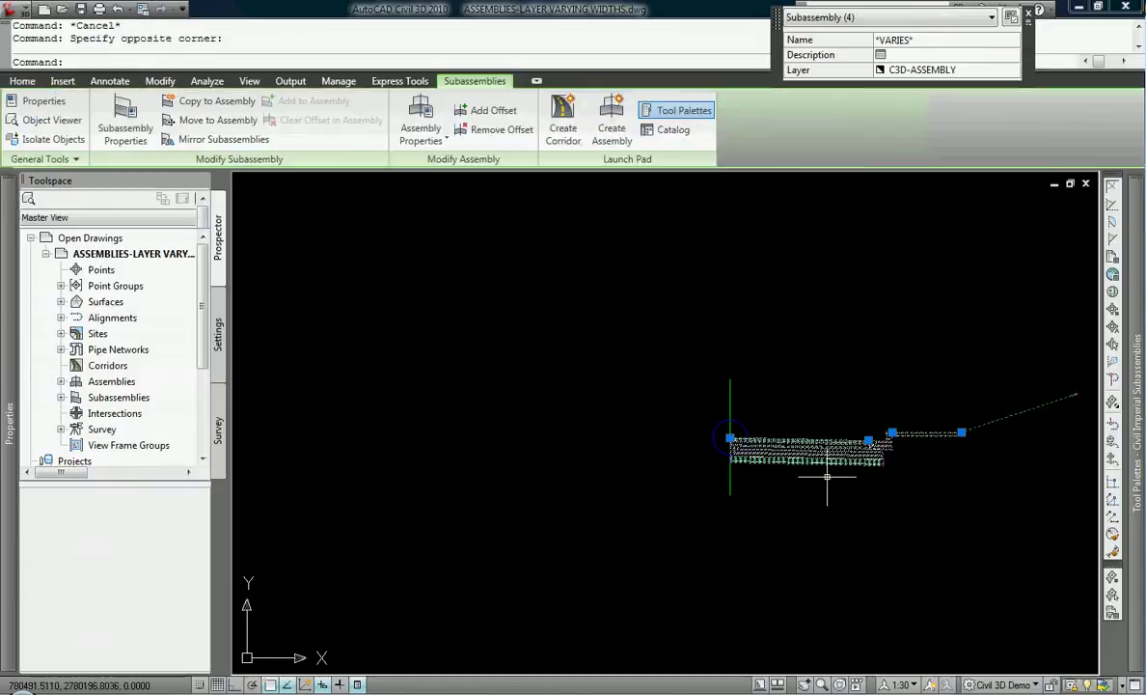
{"action": "right_click", "coordinate": [834, 474]}
{"action": "left_click", "coordinate": [881, 457]}
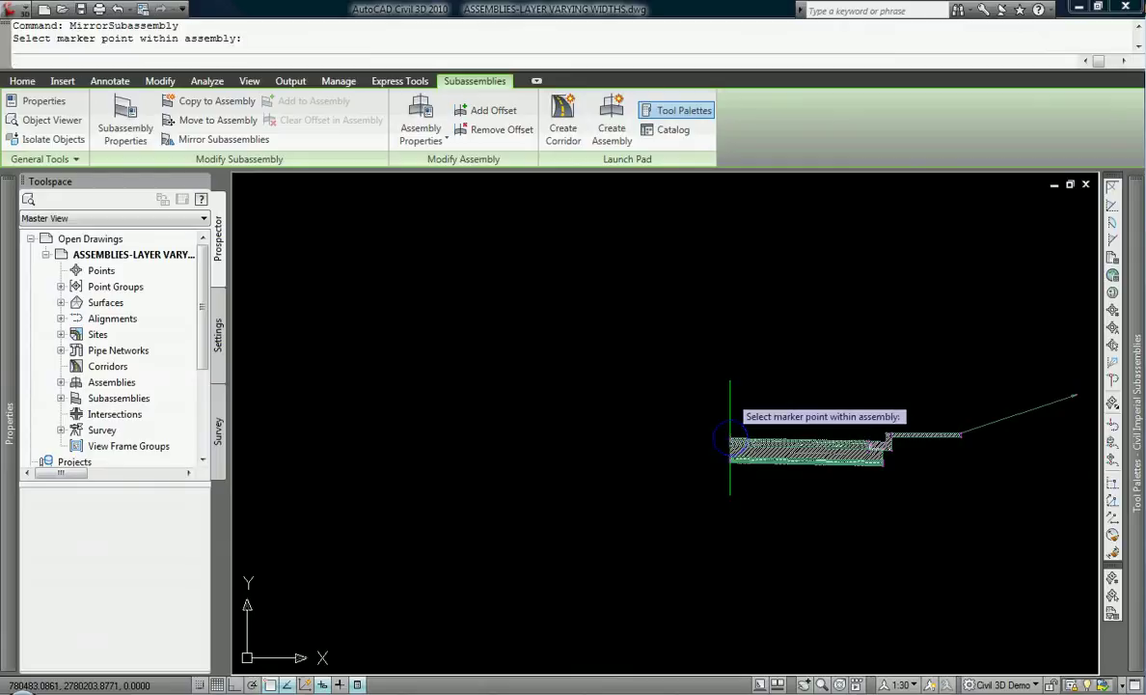
{"action": "left_click", "coordinate": [730, 436]}
{"action": "key", "text": "Escape"}
Start a full corridor using the ROAD A alignment, the FG ROAD A profile and the new ROAD A assembly
{"action": "scroll", "coordinate": [730, 436], "scroll_direction": "down", "scroll_amount": 6}
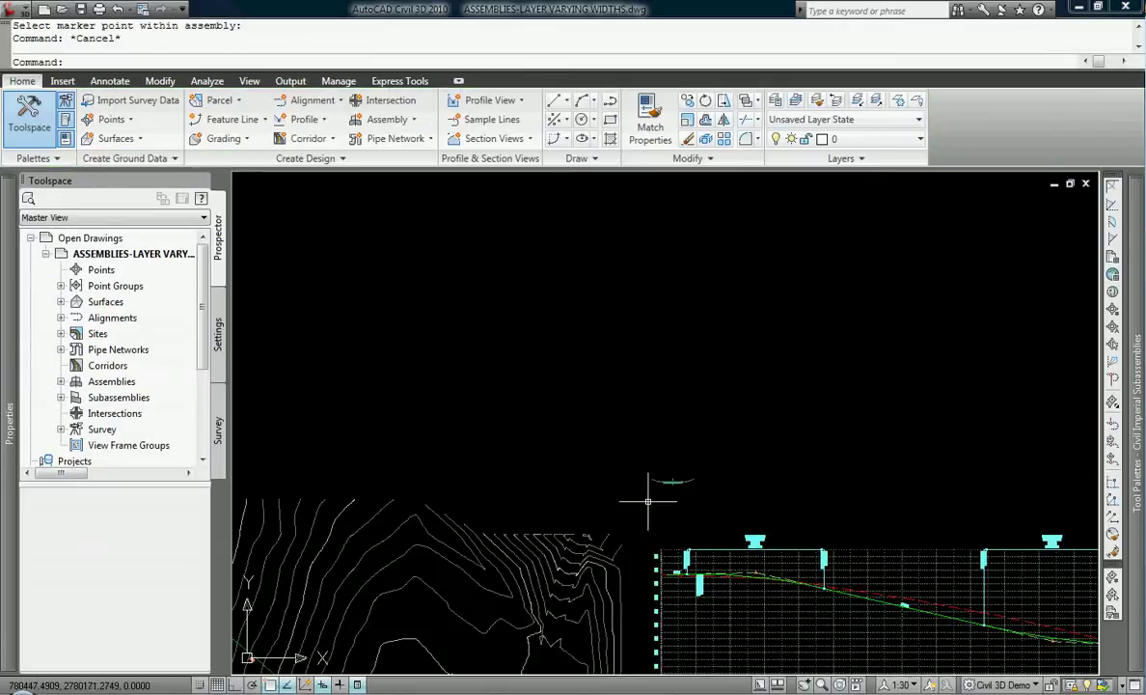
{"action": "mouse_move", "coordinate": [660, 499]}
{"action": "middle_mouse_down"}
{"action": "mouse_move", "coordinate": [654, 405]}
{"action": "mouse_move", "coordinate": [708, 453]}
{"action": "middle_mouse_up"}
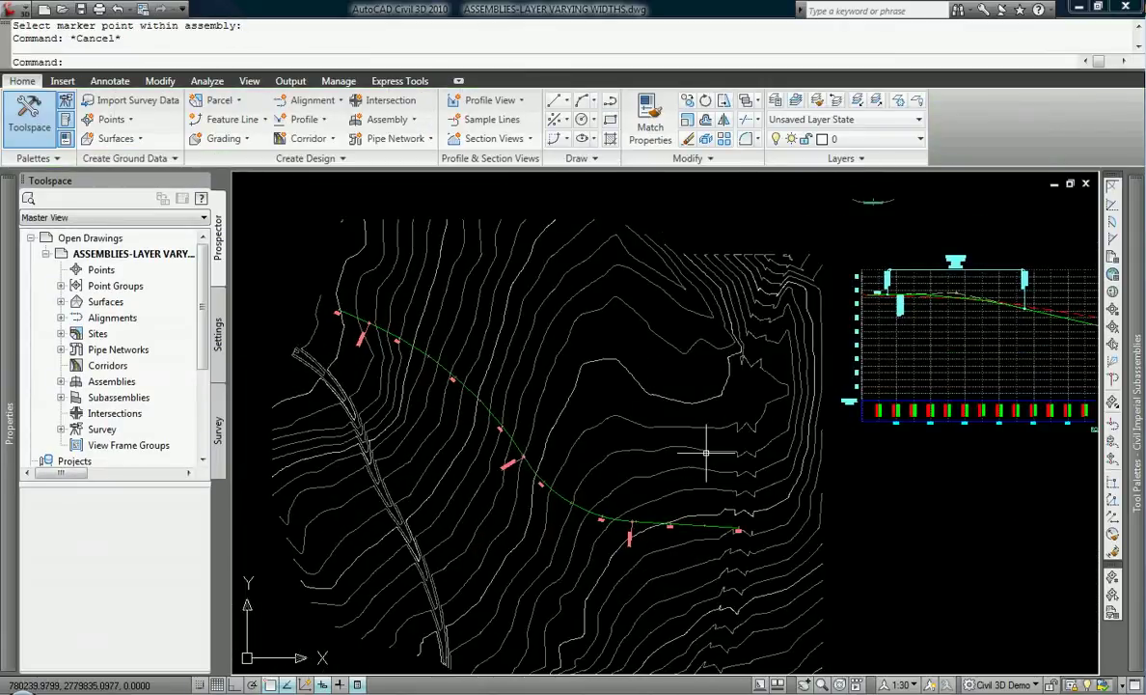
{"action": "left_click", "coordinate": [309, 138]}
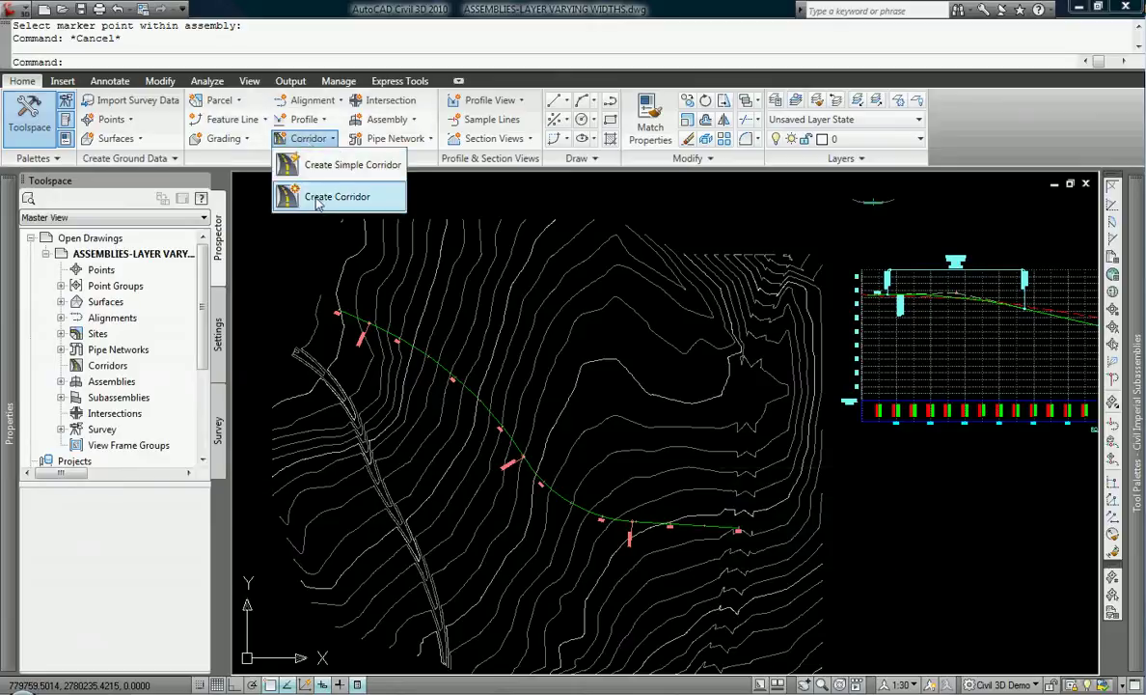
{"action": "left_click", "coordinate": [299, 198]}
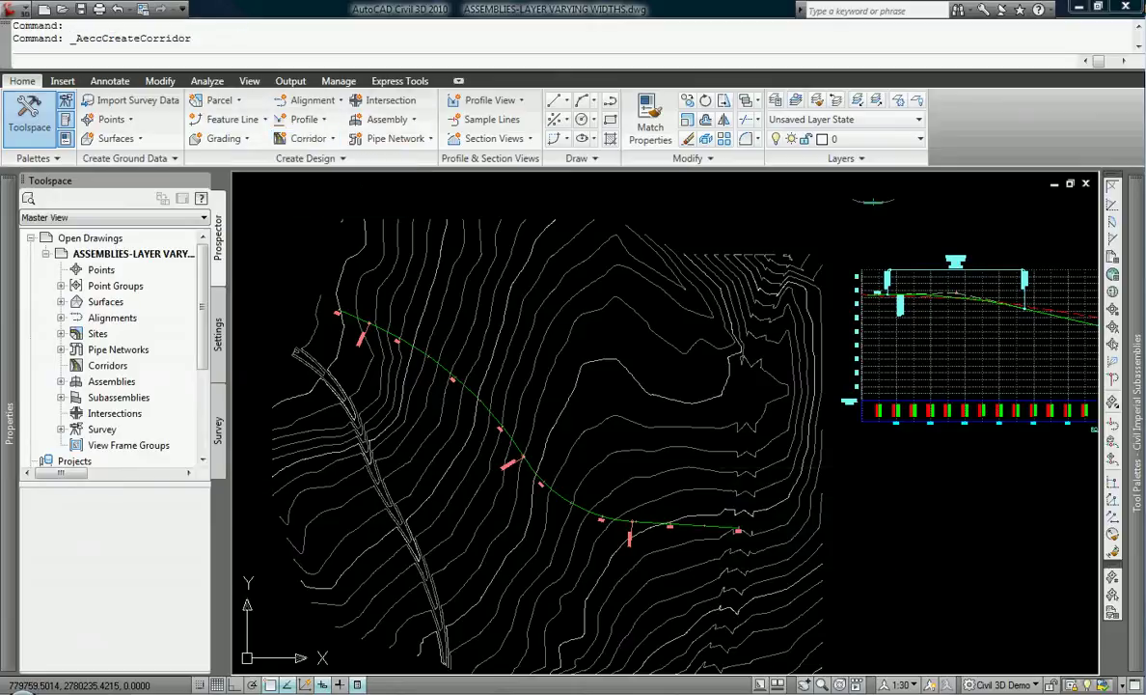
{"action": "left_click", "coordinate": [438, 367]}
{"action": "key", "text": "Return"}
{"action": "left_click", "coordinate": [512, 365]}
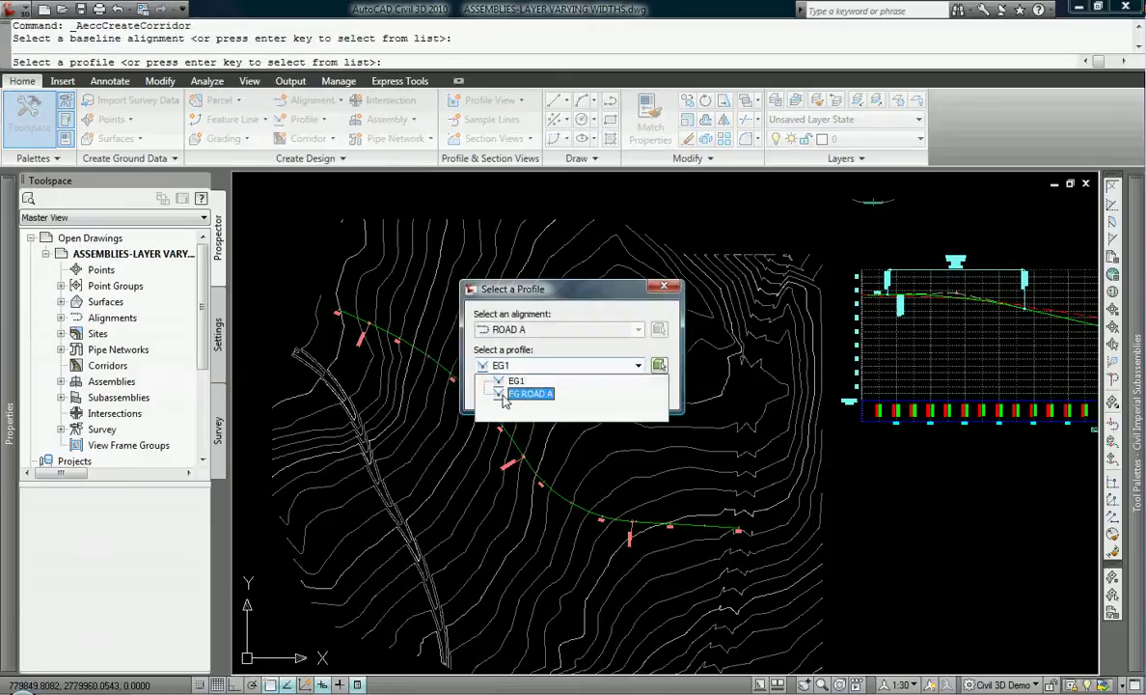
{"action": "left_click", "coordinate": [503, 396]}
{"action": "left_click", "coordinate": [503, 394]}
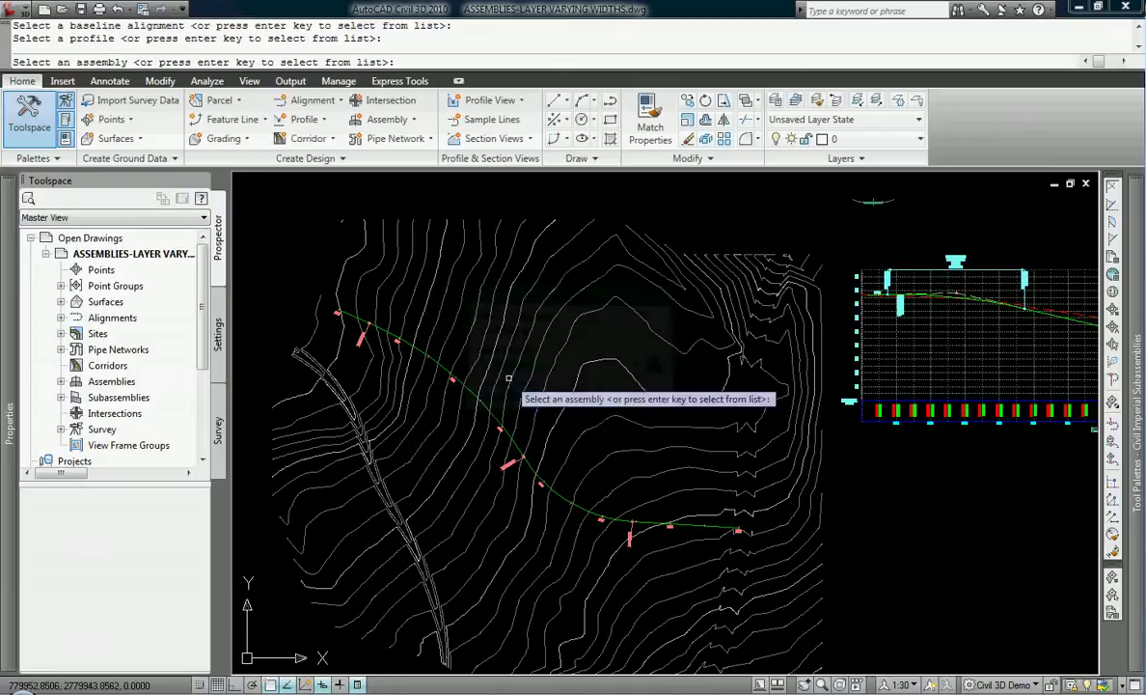
{"action": "left_click", "coordinate": [873, 202]}
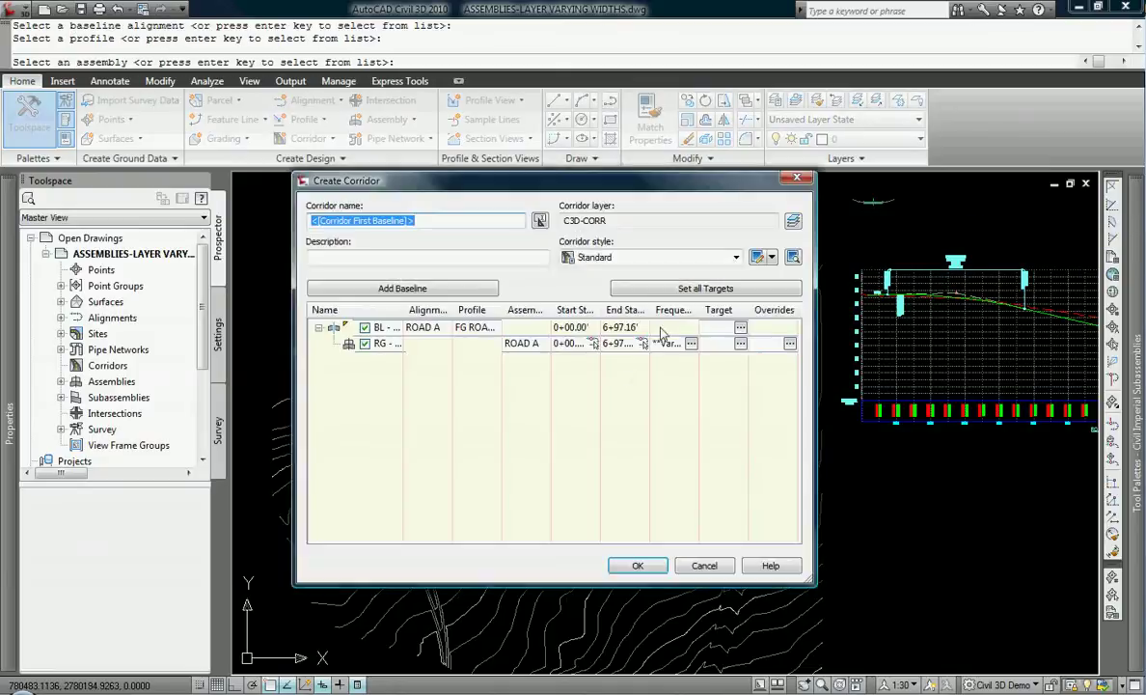
Limit the corridor region to about station 2+24 through 5+17 by picking both ends along the alignment
{"action": "left_click", "coordinate": [593, 343]}
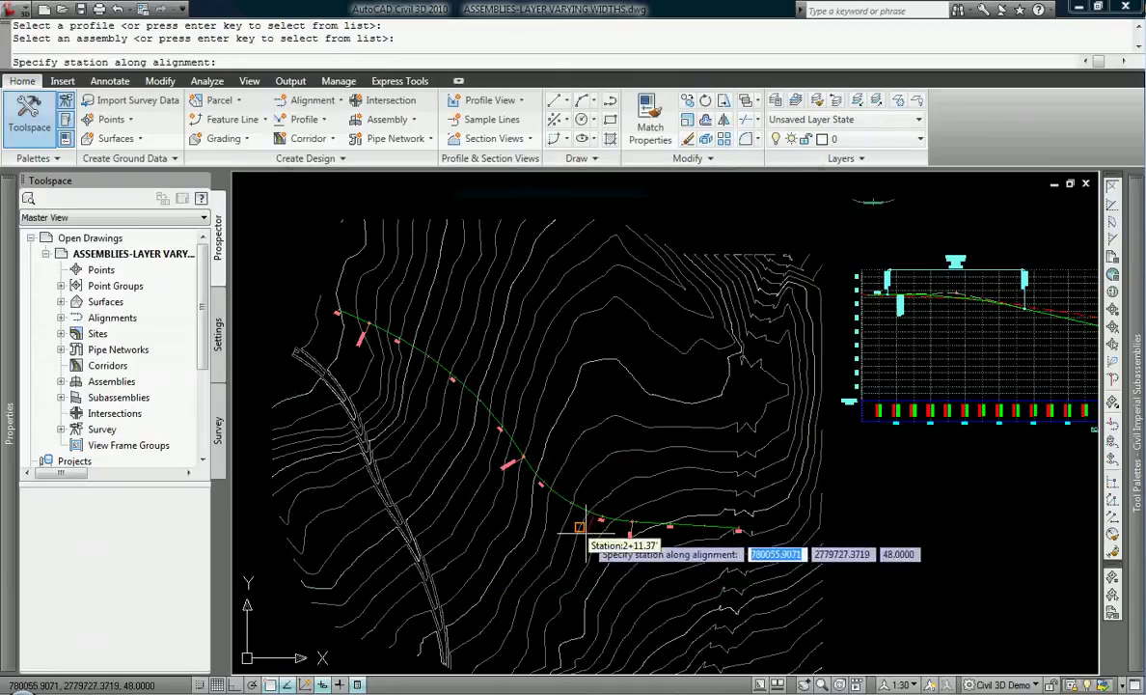
{"action": "left_click", "coordinate": [584, 533]}
{"action": "left_click", "coordinate": [643, 343]}
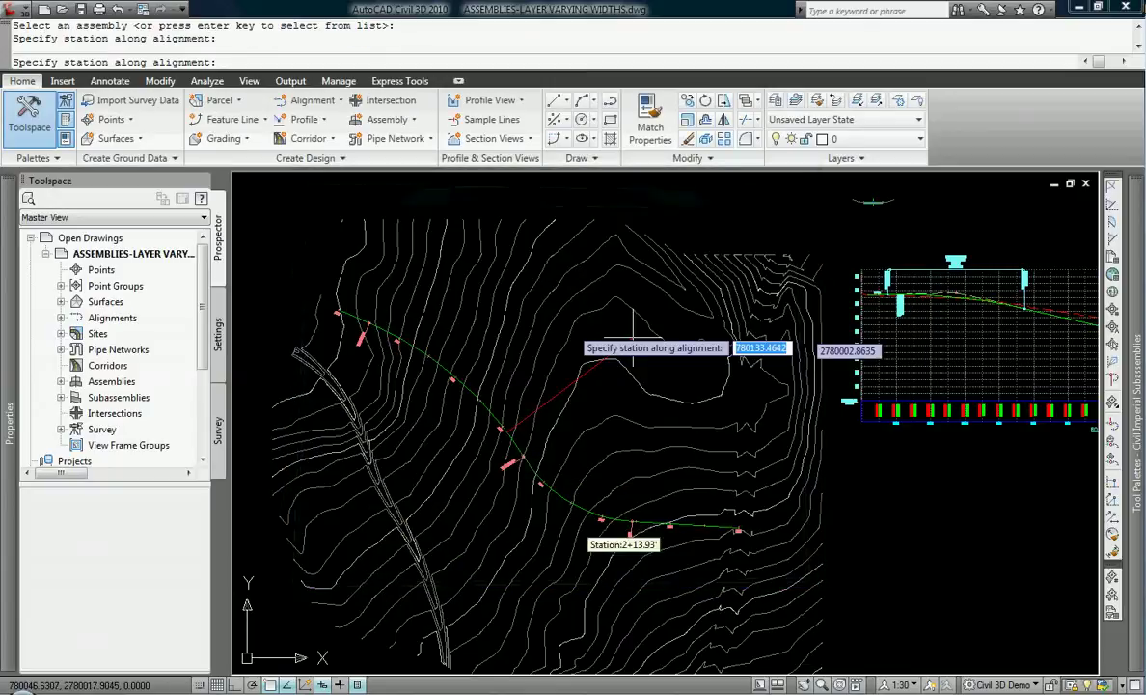
{"action": "left_click", "coordinate": [519, 328]}
Target all slope links to the EG surface and build the corridor
{"action": "left_click", "coordinate": [740, 344]}
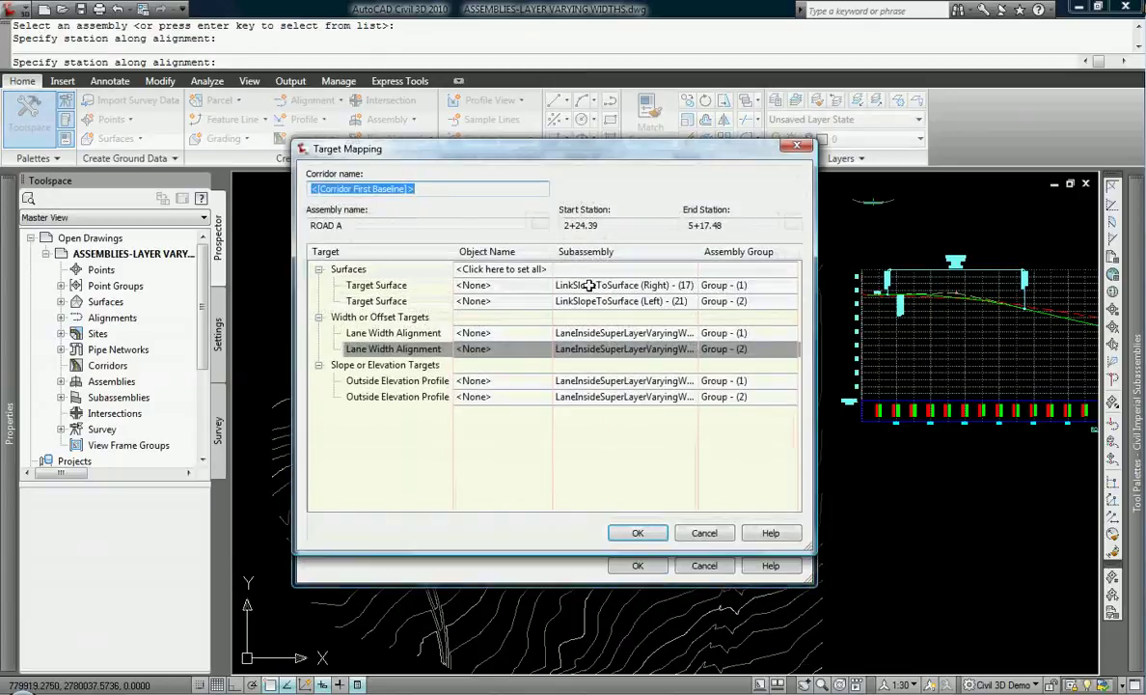
{"action": "left_click", "coordinate": [519, 270]}
{"action": "left_click", "coordinate": [428, 304]}
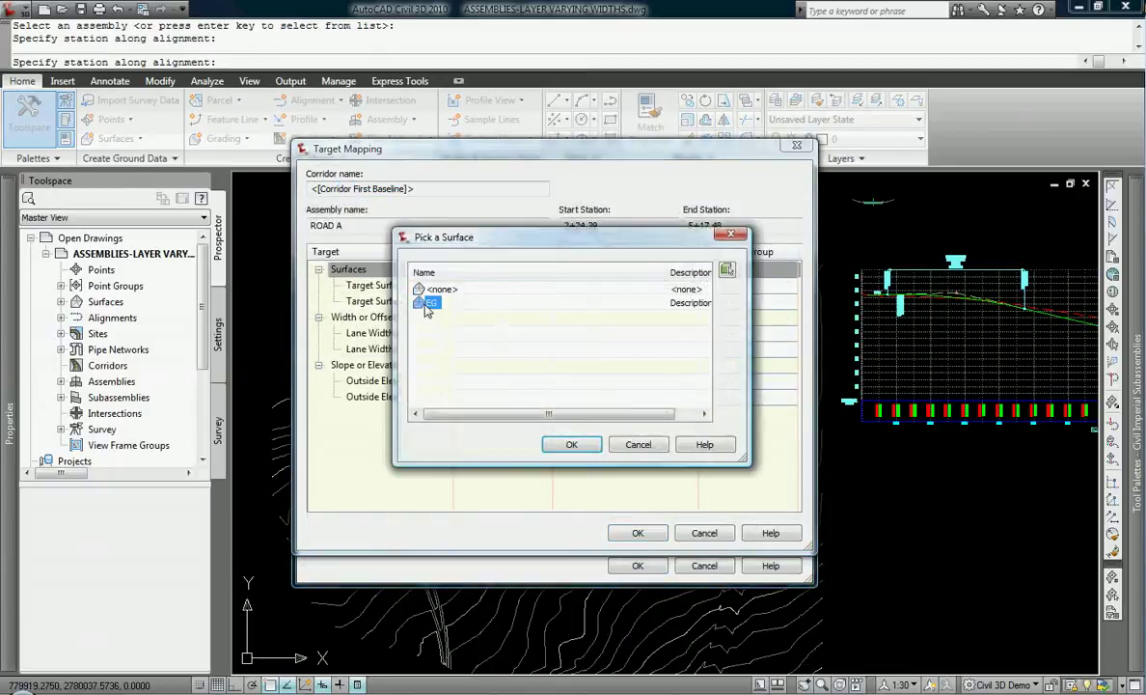
{"action": "left_click", "coordinate": [571, 444]}
{"action": "left_click", "coordinate": [637, 532]}
{"action": "left_click", "coordinate": [638, 565]}
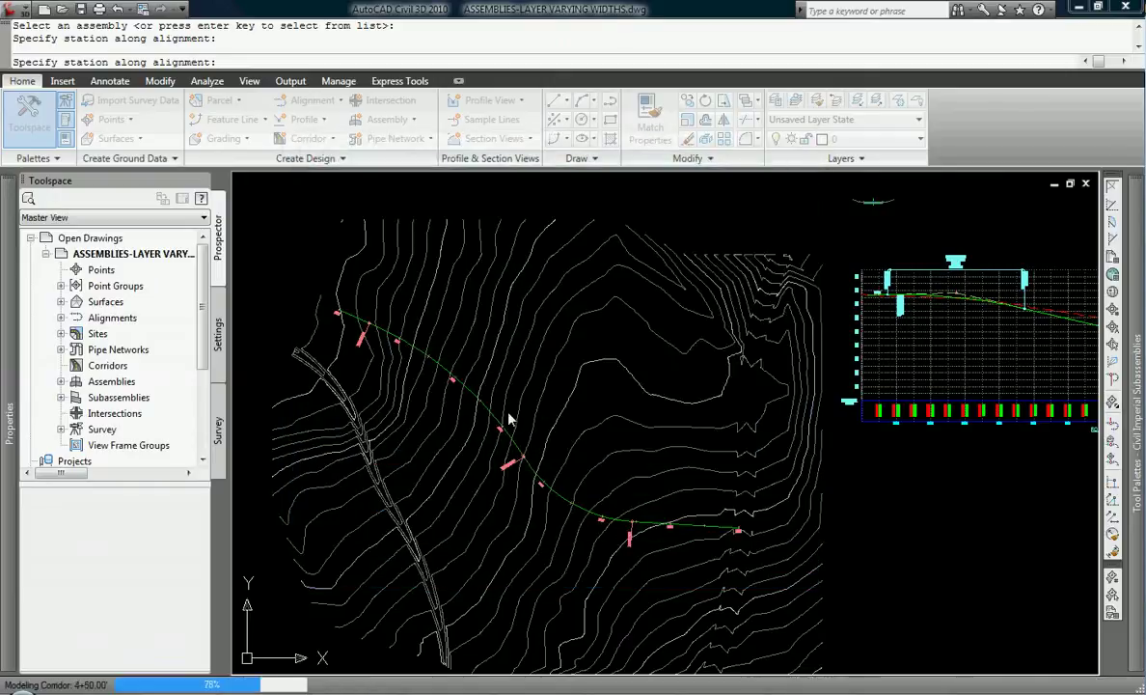
Examine the finished corridor in plan, including its daylight slopes and its end near station 5+00
{"action": "scroll", "coordinate": [479, 485], "scroll_direction": "up", "scroll_amount": 5}
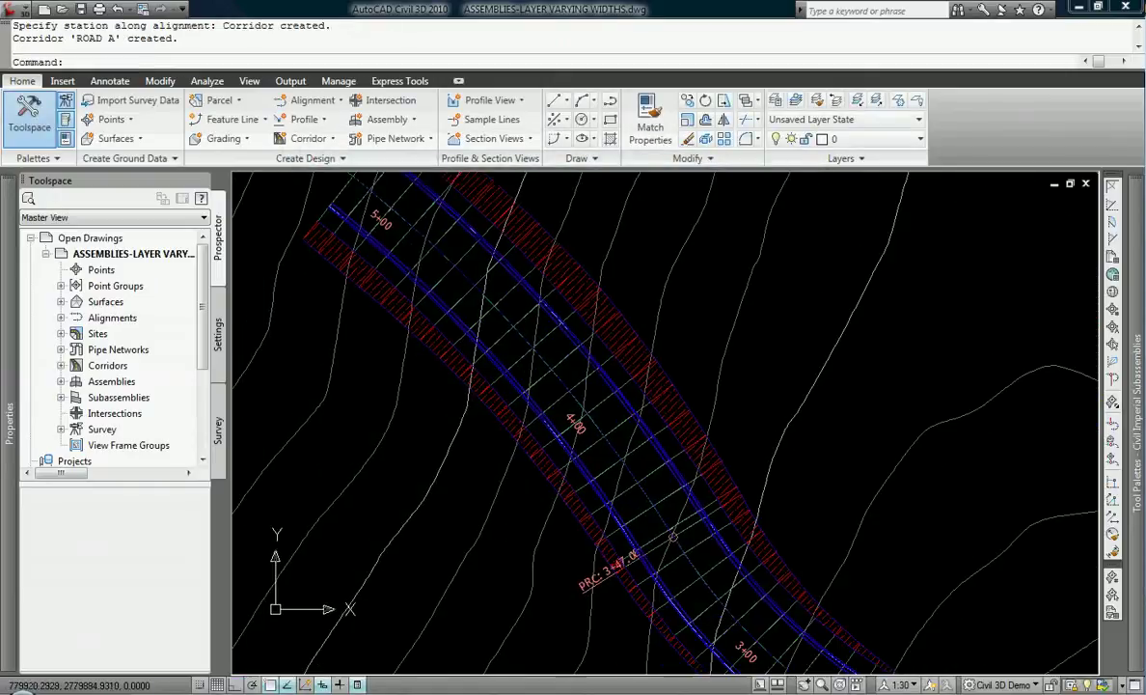
{"action": "scroll", "coordinate": [527, 311], "scroll_direction": "down", "scroll_amount": 3}
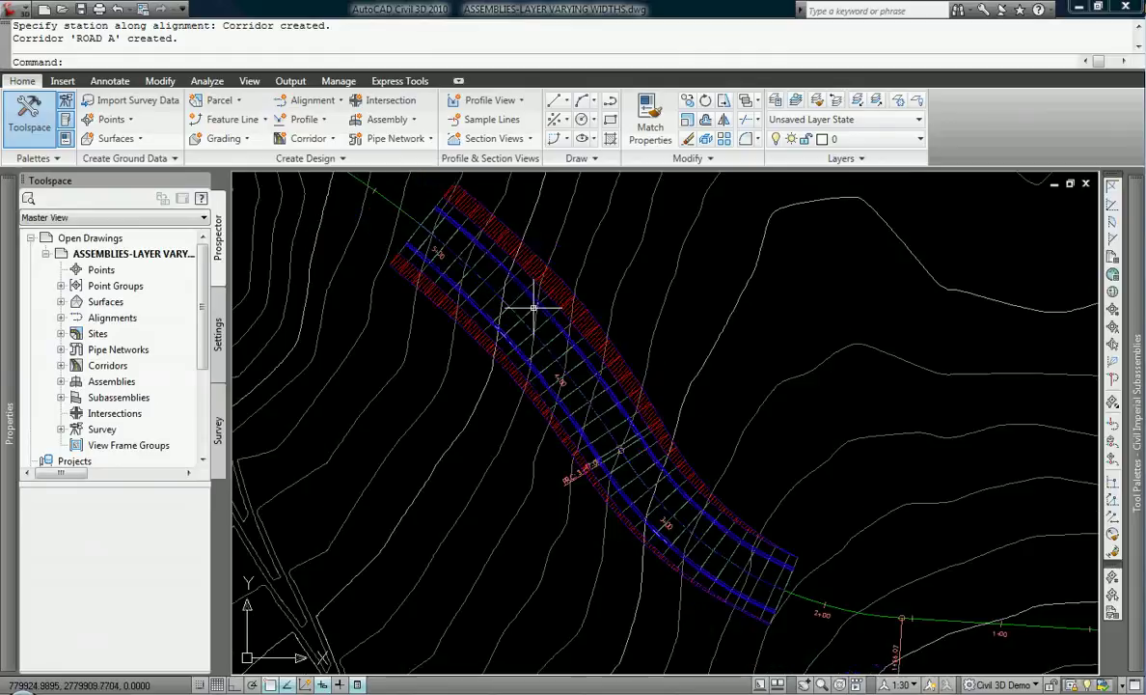
{"action": "scroll", "coordinate": [533, 319], "scroll_direction": "up", "scroll_amount": 3}
{"action": "scroll", "coordinate": [488, 299], "scroll_direction": "up", "scroll_amount": 2}
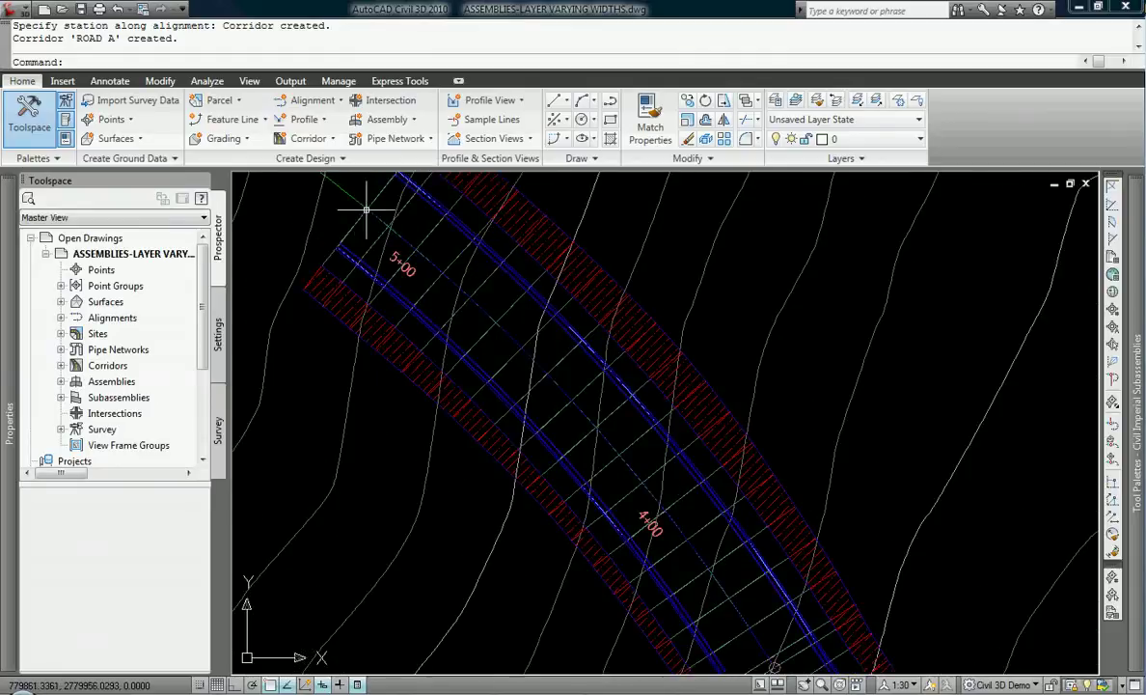
{"action": "scroll", "coordinate": [366, 209], "scroll_direction": "down", "scroll_amount": 3}
{"action": "scroll", "coordinate": [382, 255], "scroll_direction": "up", "scroll_amount": 2}
{"action": "left_click", "coordinate": [382, 255]}
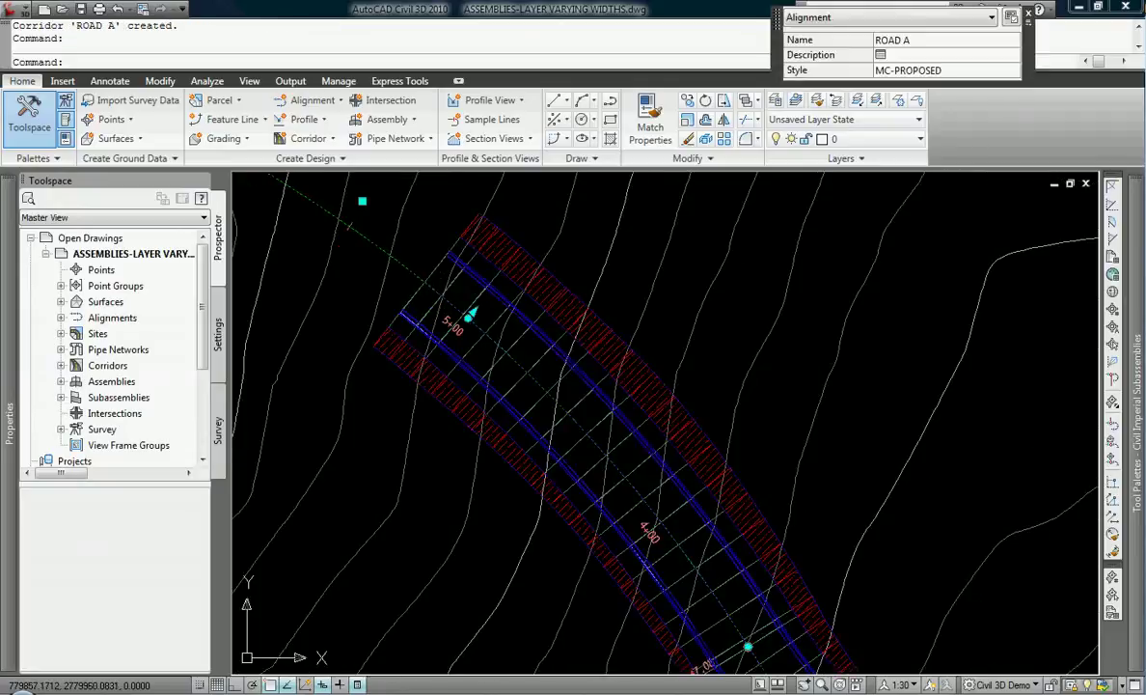
{"action": "key", "text": "Escape"}
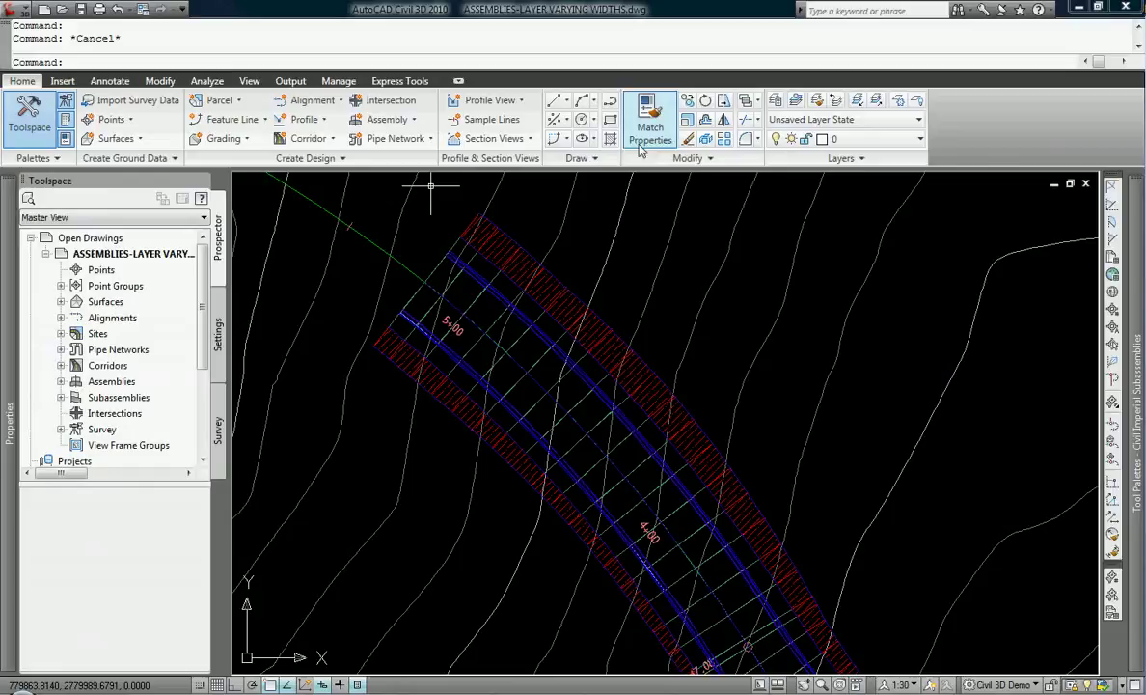
Start a sample line group on the ROAD A alignment and set the EG surface's section style to MC-EXISTING
{"action": "left_click", "coordinate": [487, 119]}
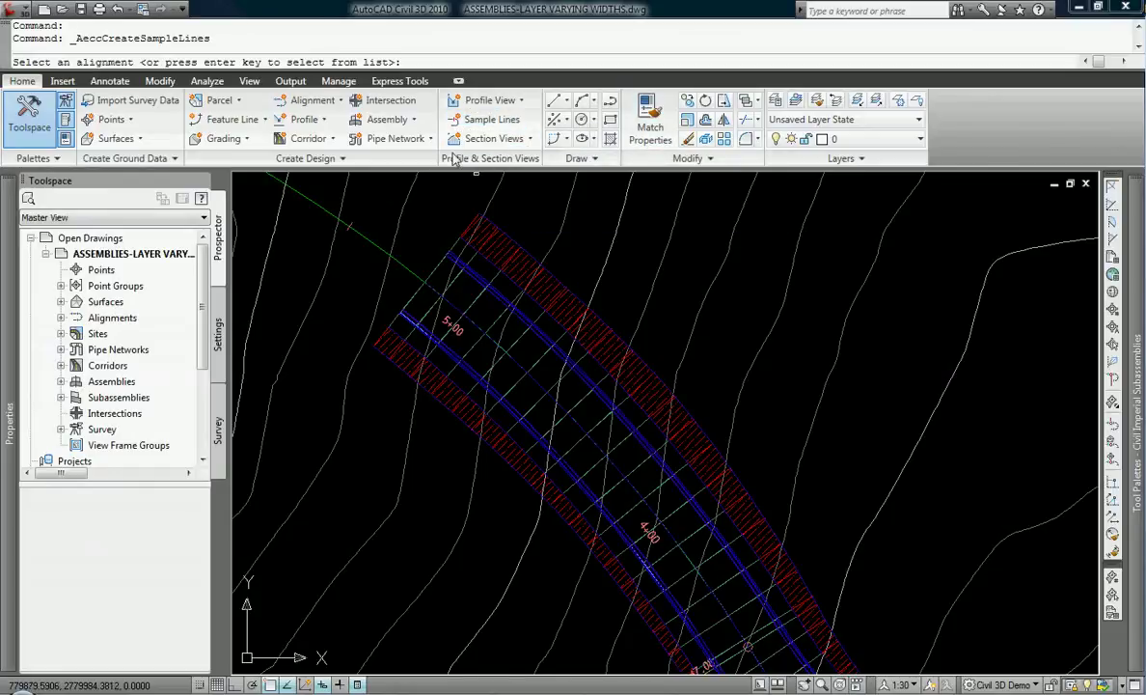
{"action": "left_click", "coordinate": [396, 257]}
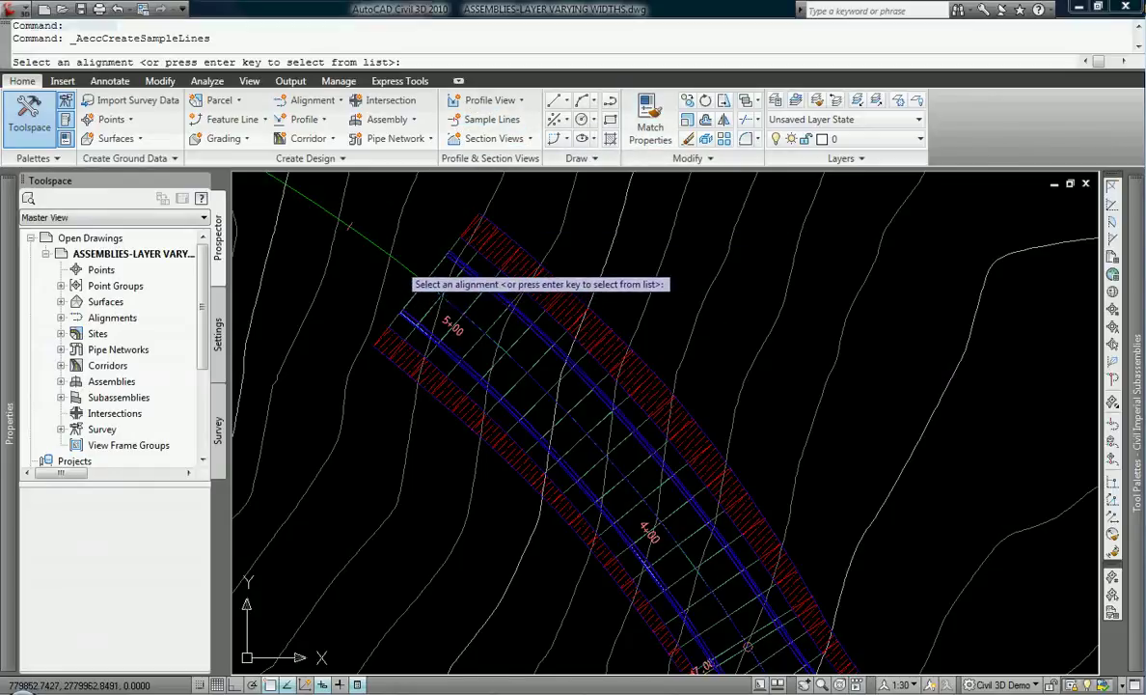
{"action": "left_click", "coordinate": [488, 315]}
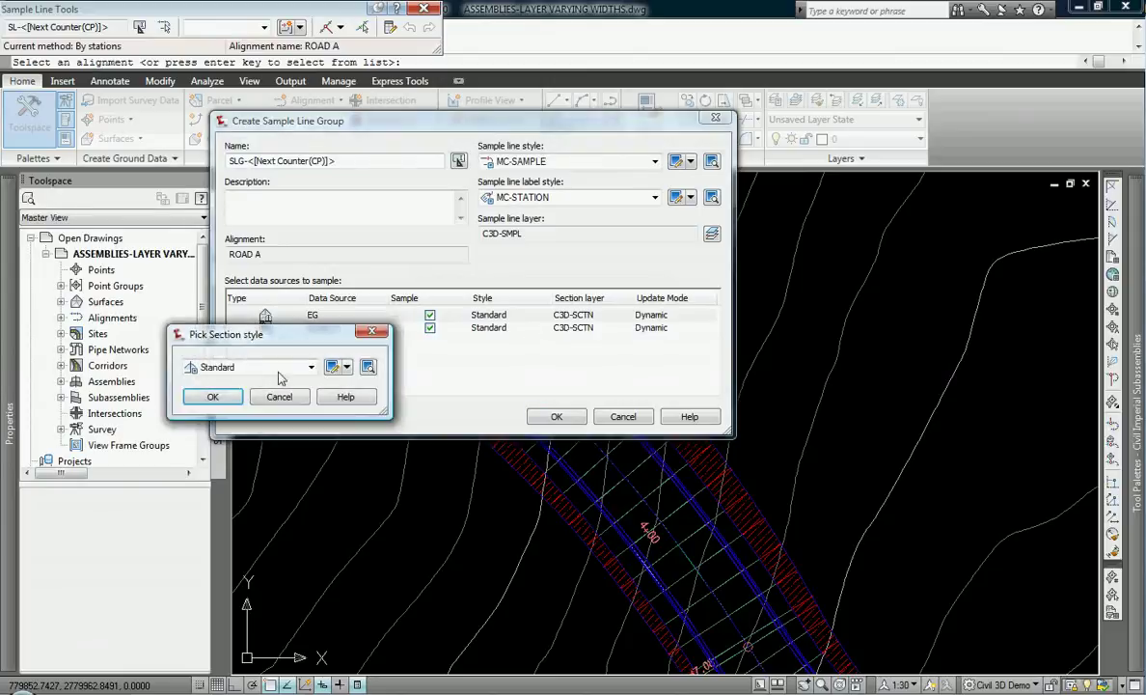
{"action": "left_click", "coordinate": [236, 367]}
{"action": "left_click", "coordinate": [221, 386]}
{"action": "left_click", "coordinate": [213, 397]}
Set the ROAD A corridor's code set style to MC_BASIC and create the sample line group
{"action": "left_click", "coordinate": [489, 327]}
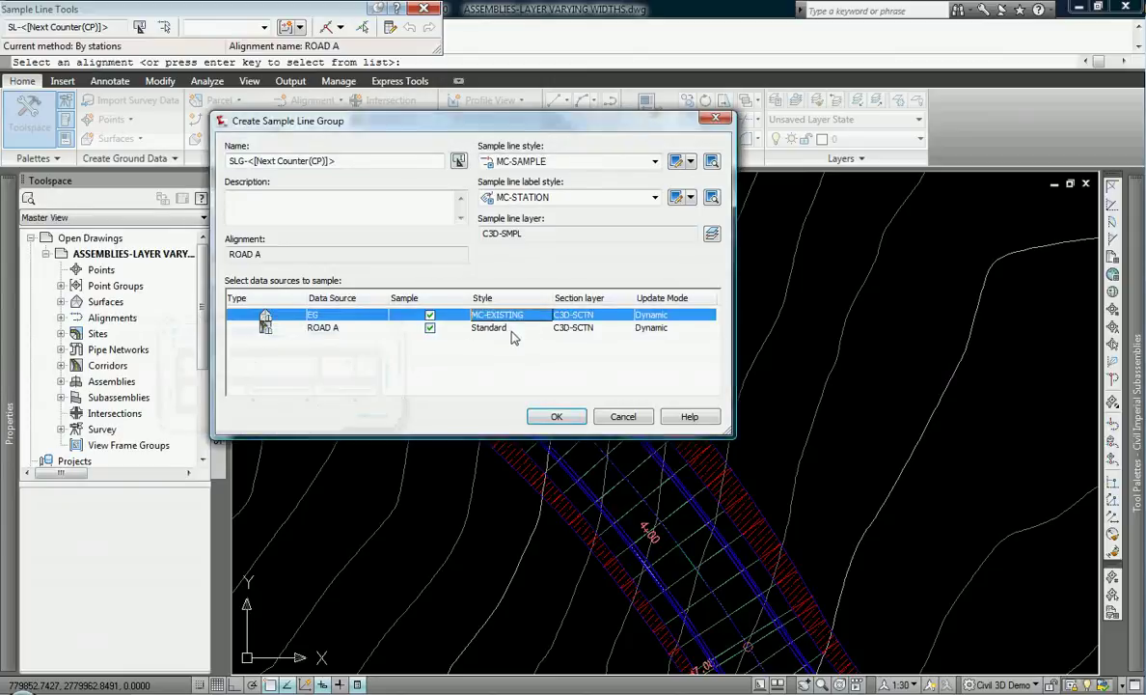
{"action": "left_click", "coordinate": [489, 327]}
{"action": "left_click", "coordinate": [271, 372]}
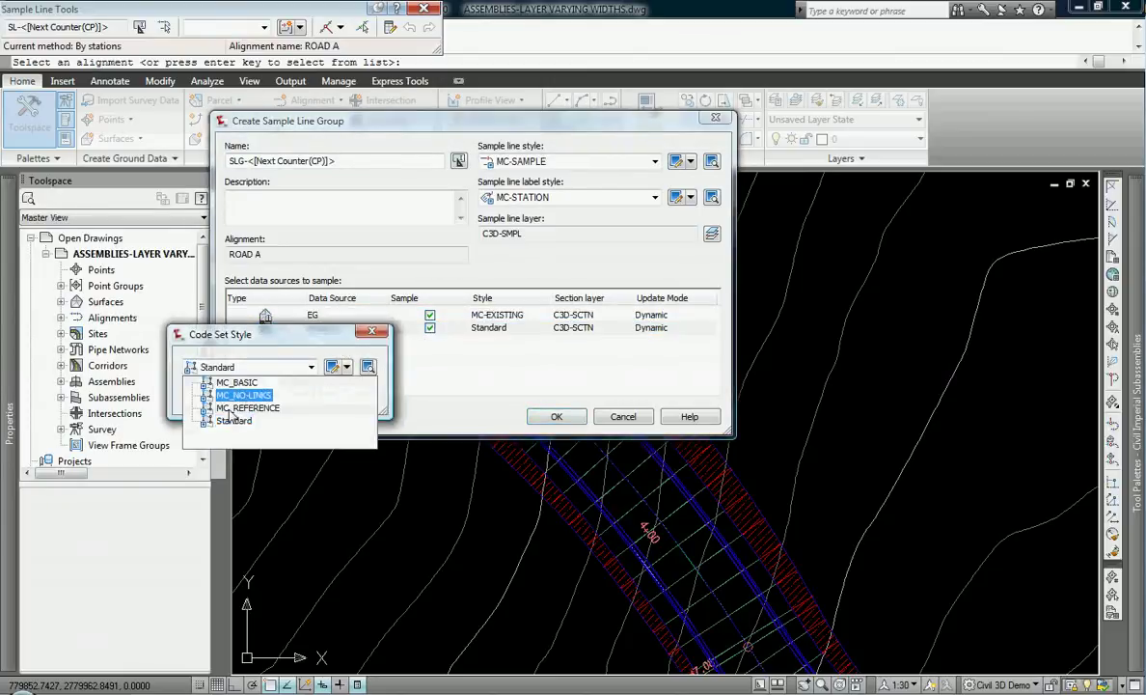
{"action": "left_click", "coordinate": [241, 382]}
{"action": "left_click", "coordinate": [216, 396]}
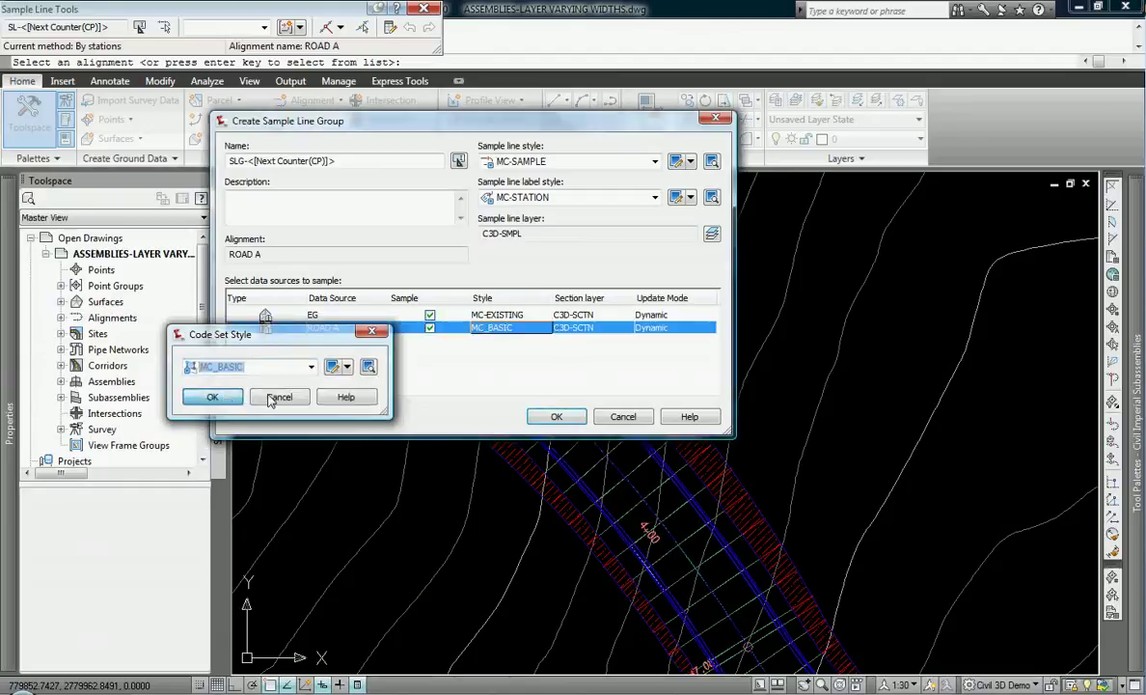
{"action": "left_click", "coordinate": [558, 417]}
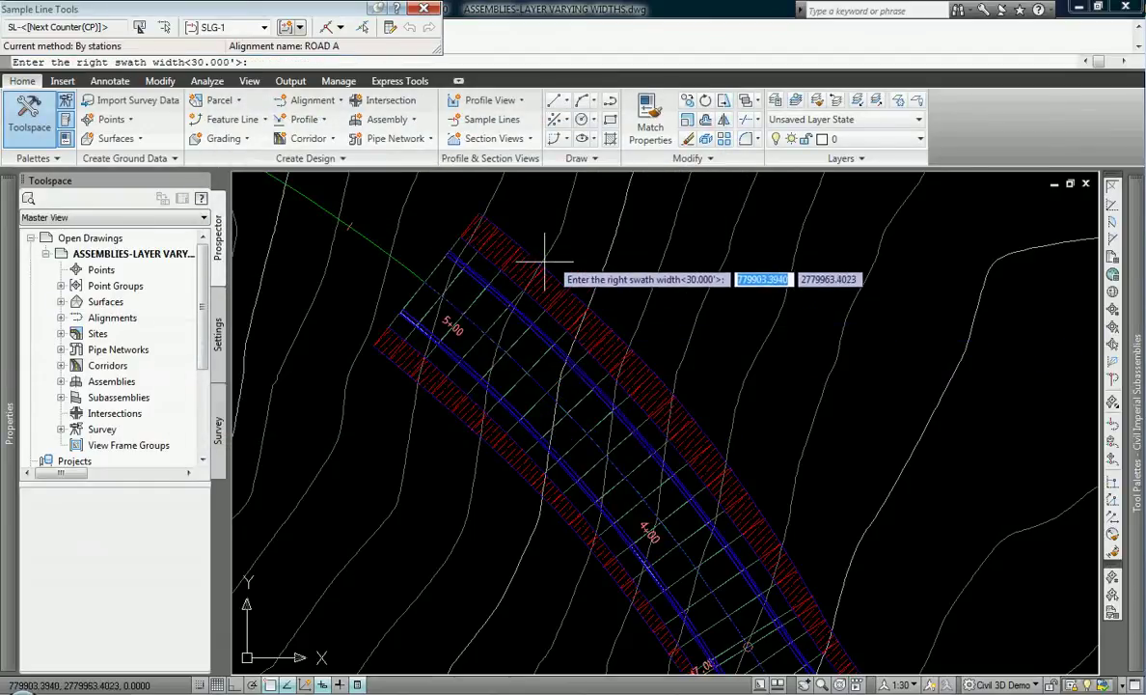
Place a sample line on the ROAD A alignment at about station 4+31 with 30' left and right swath widths
{"action": "key", "text": "Return"}
{"action": "key", "text": "Return"}
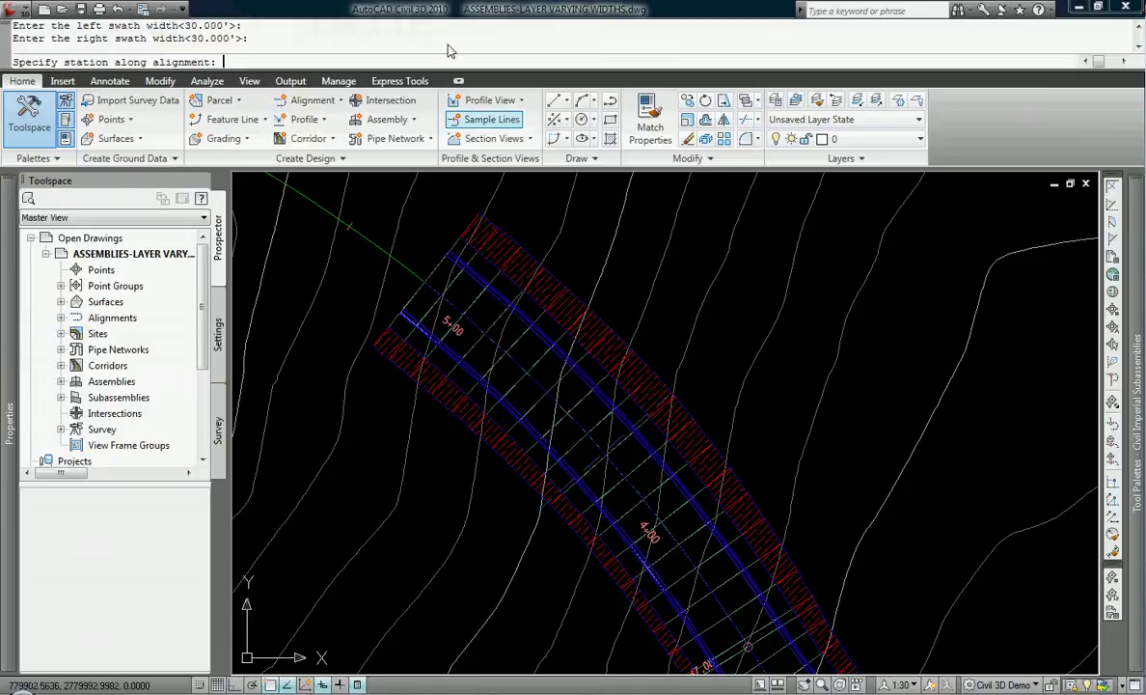
{"action": "scroll", "coordinate": [620, 436], "scroll_direction": "up", "scroll_amount": 4}
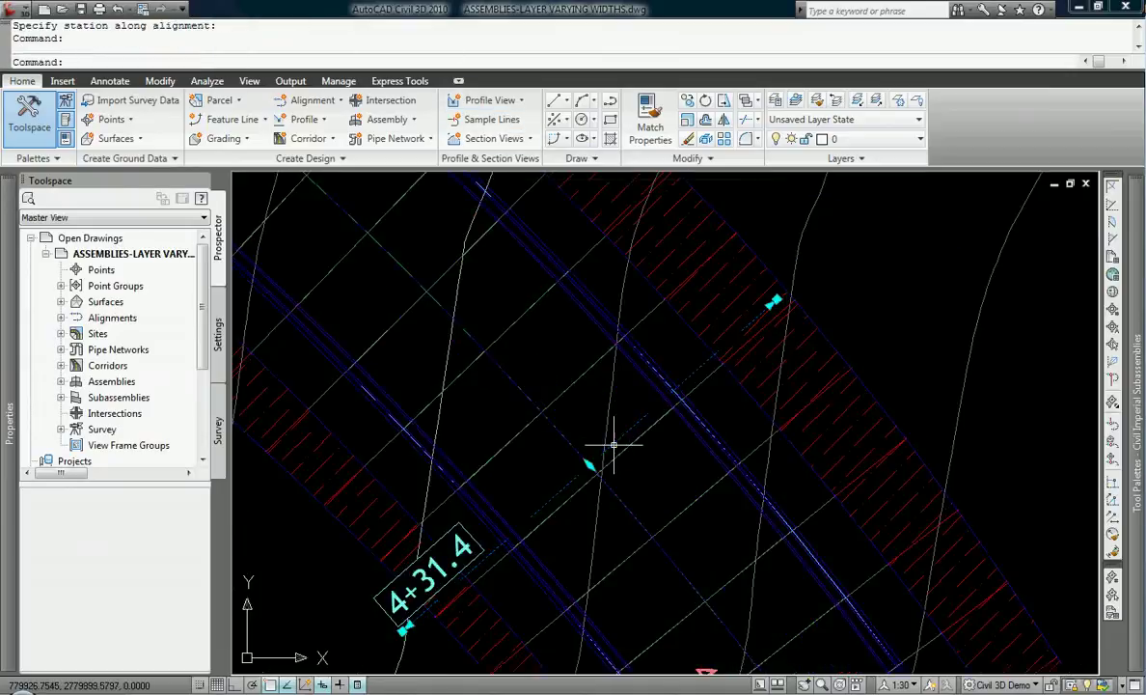
Create a single section view of the new sample line in the MC-LDD SECTION style, placed in the empty area below the ROAD A profile view
{"action": "left_click", "coordinate": [613, 445]}
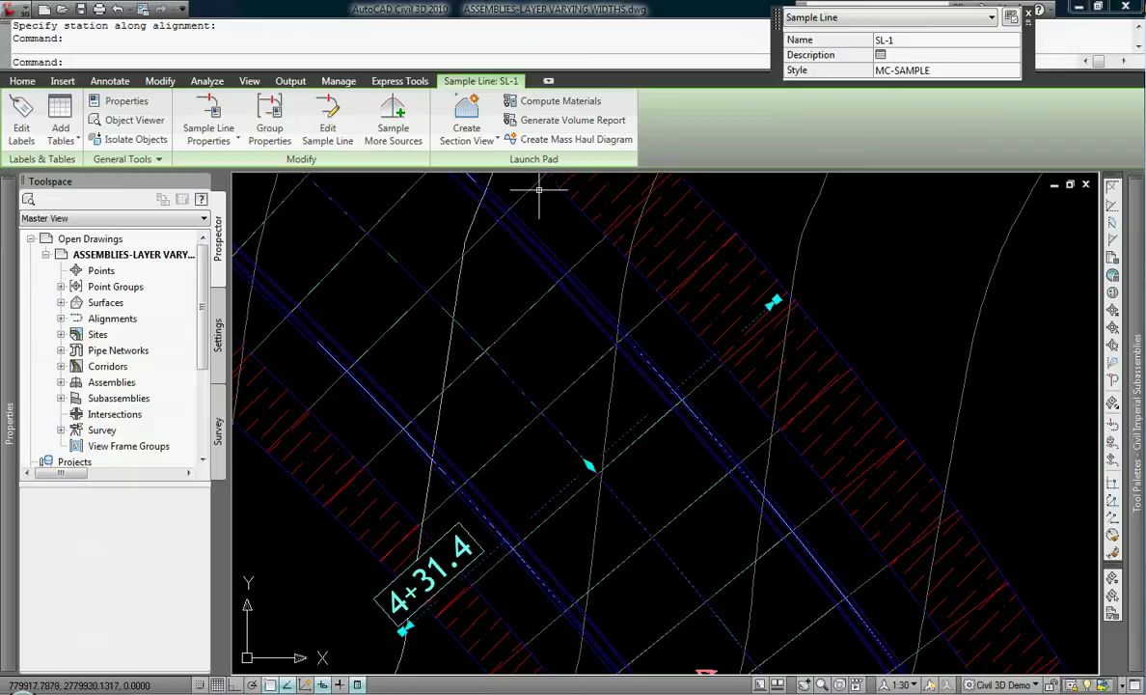
{"action": "left_click", "coordinate": [480, 141]}
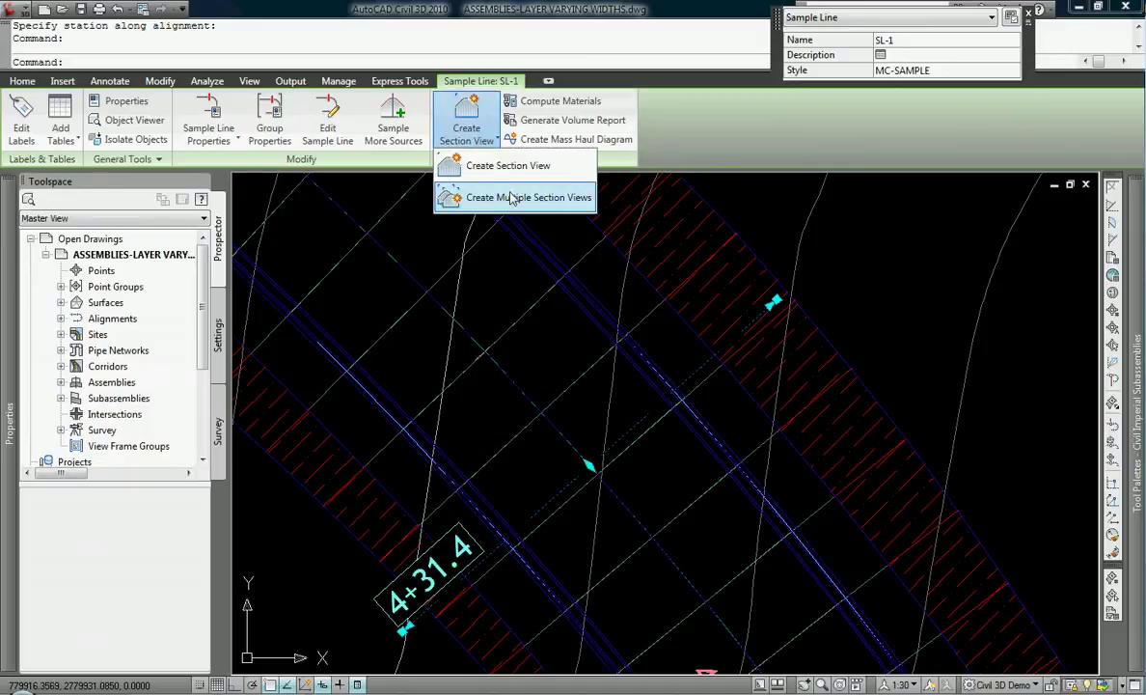
{"action": "left_click", "coordinate": [509, 166]}
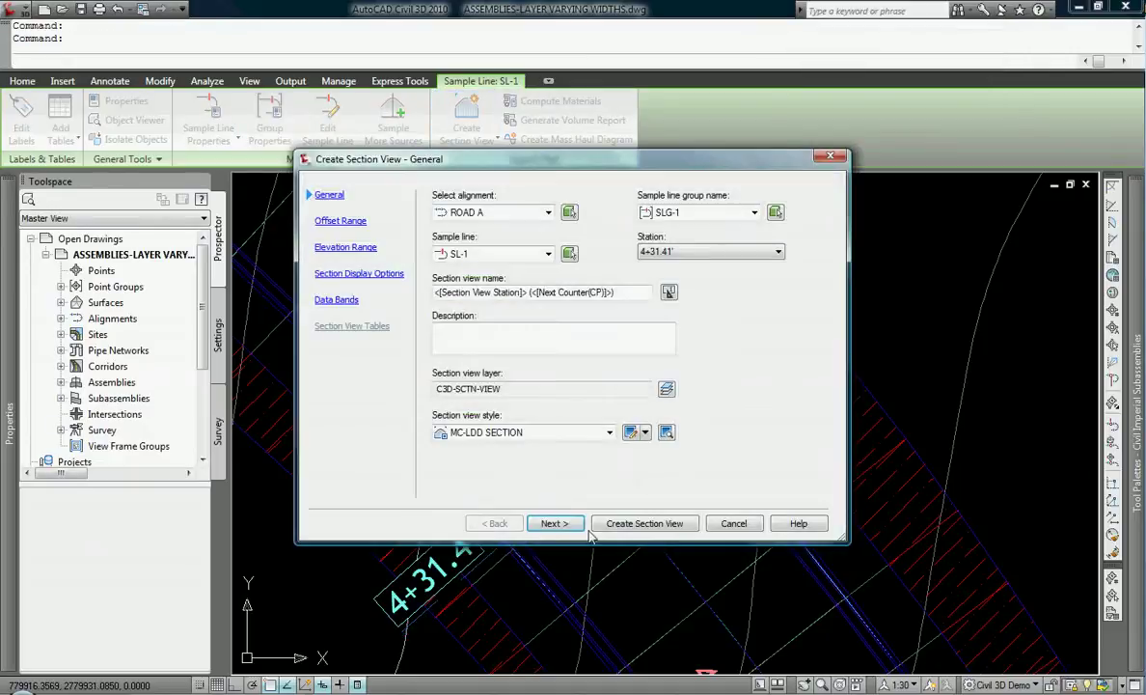
{"action": "left_click", "coordinate": [555, 523]}
{"action": "left_click", "coordinate": [637, 524]}
{"action": "scroll", "coordinate": [676, 386], "scroll_direction": "down", "scroll_amount": 5}
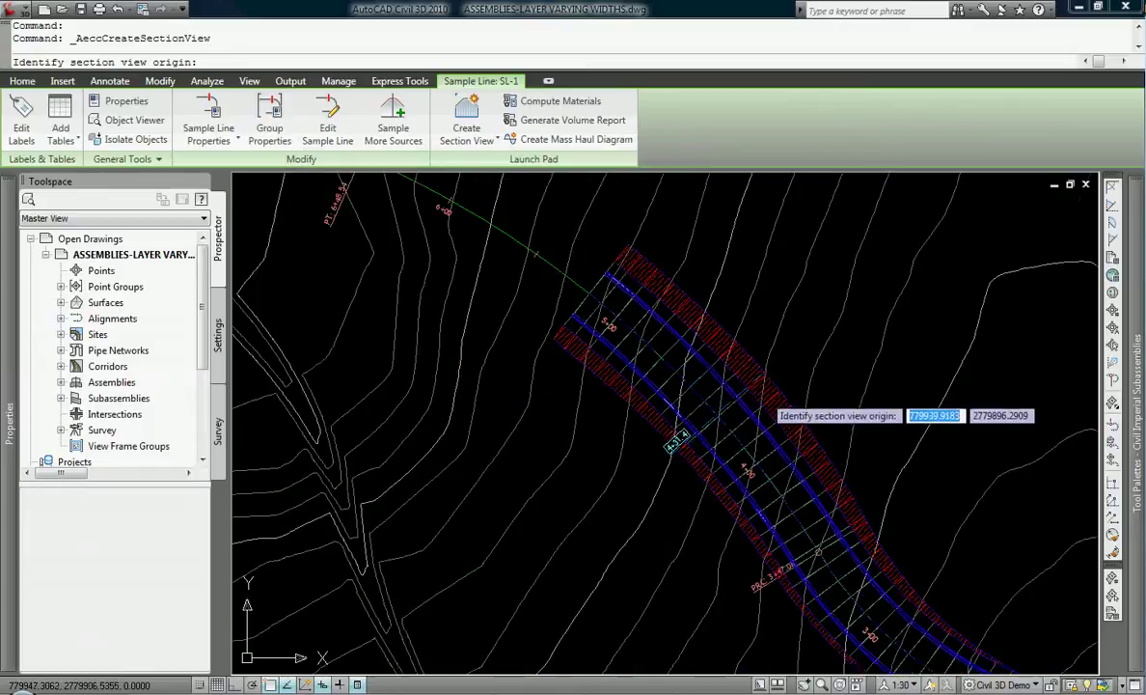
{"action": "scroll", "coordinate": [545, 389], "scroll_direction": "up", "scroll_amount": 6}
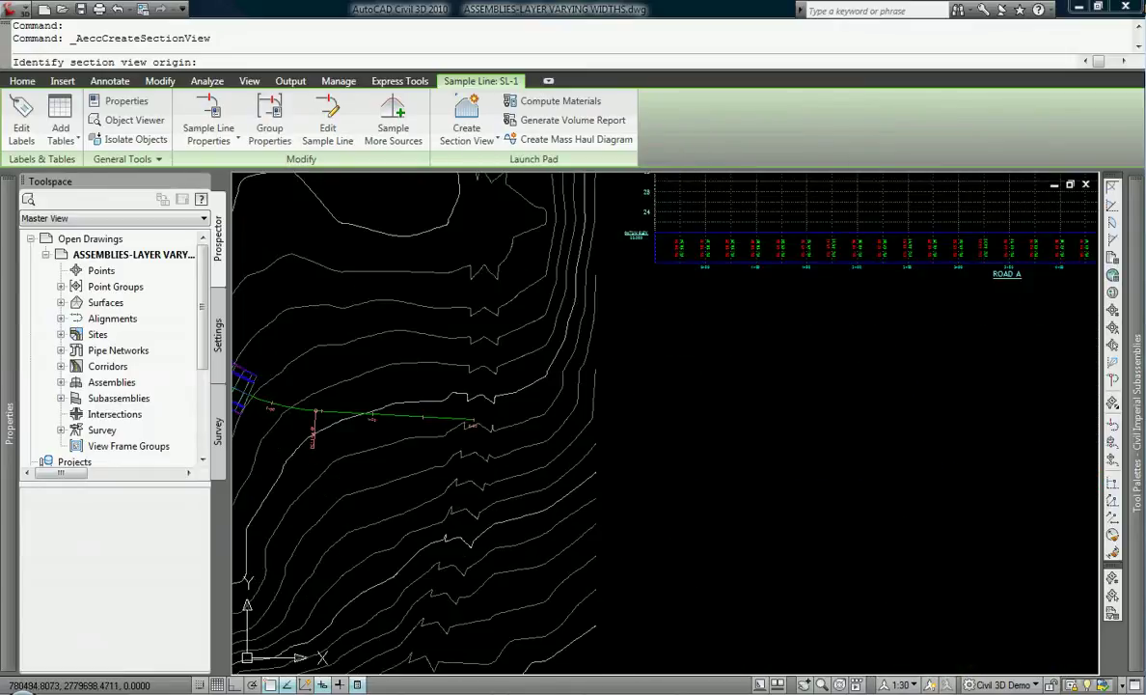
{"action": "left_click", "coordinate": [648, 450]}
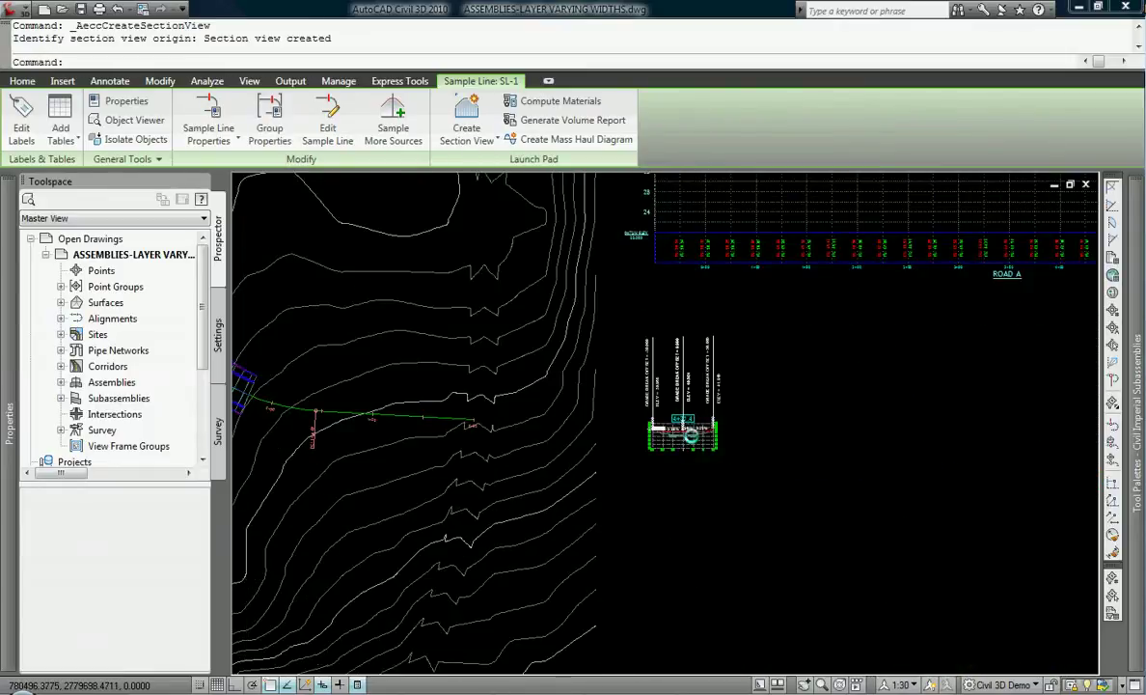
{"action": "scroll", "coordinate": [685, 440], "scroll_direction": "up", "scroll_amount": 8}
{"action": "middle_click_drag", "start_coordinate": [734, 404], "coordinate": [691, 452]}
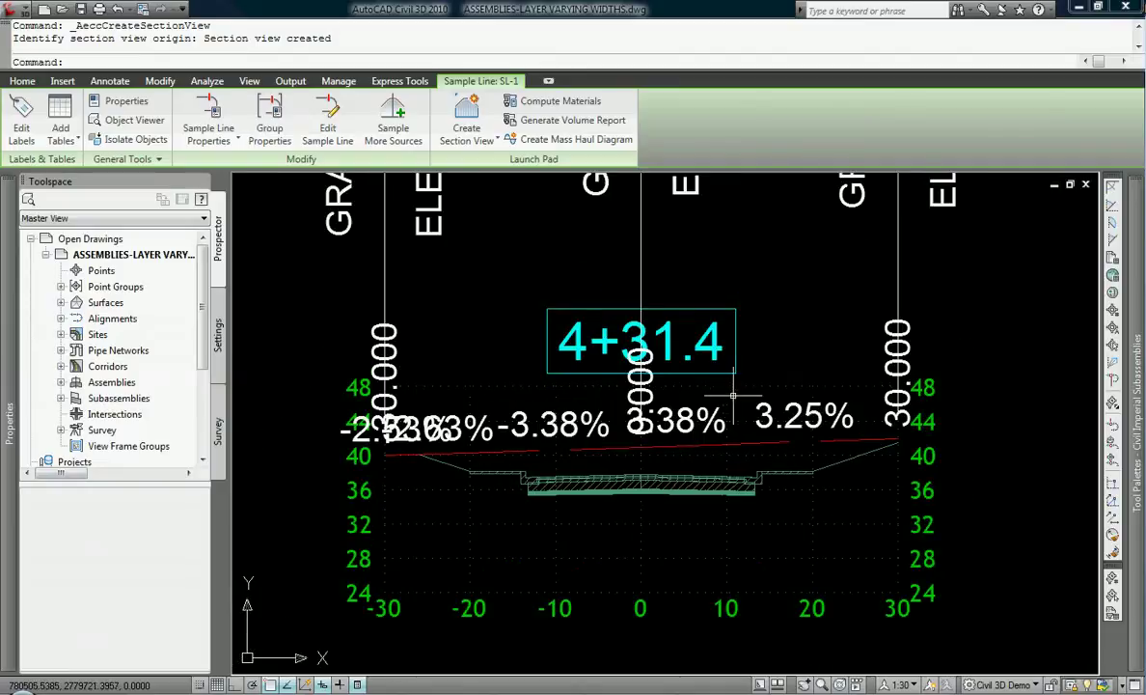
{"action": "scroll", "coordinate": [733, 396], "scroll_direction": "down", "scroll_amount": 4}
{"action": "scroll", "coordinate": [735, 423], "scroll_direction": "up", "scroll_amount": 3}
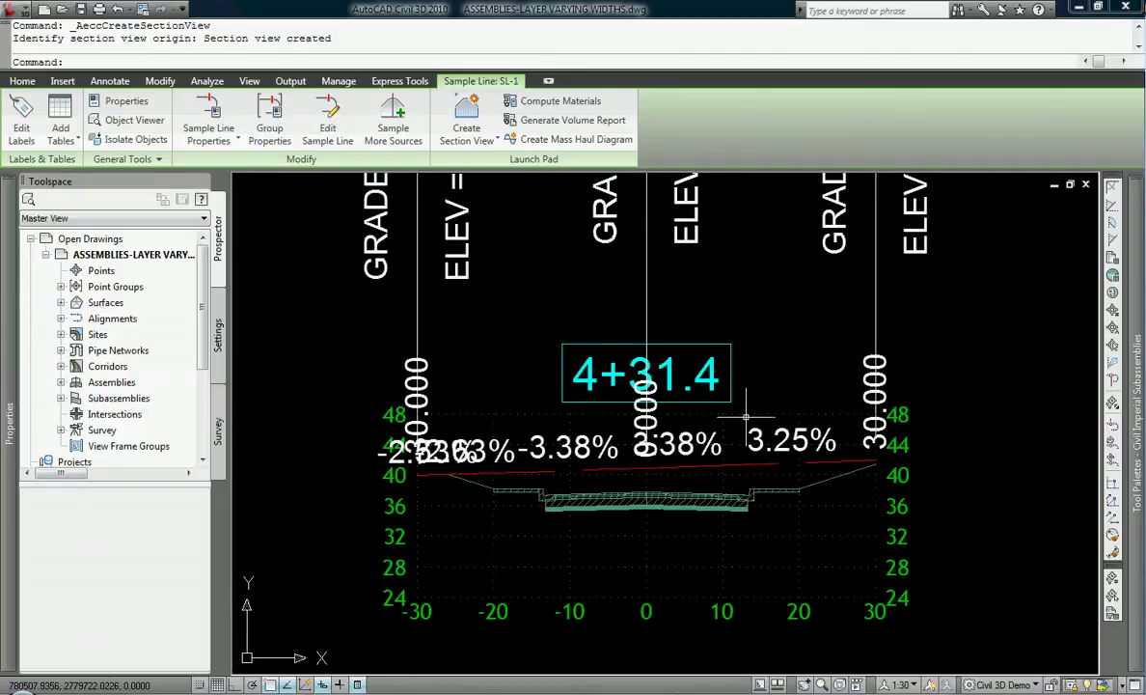
{"action": "left_click", "coordinate": [746, 416]}
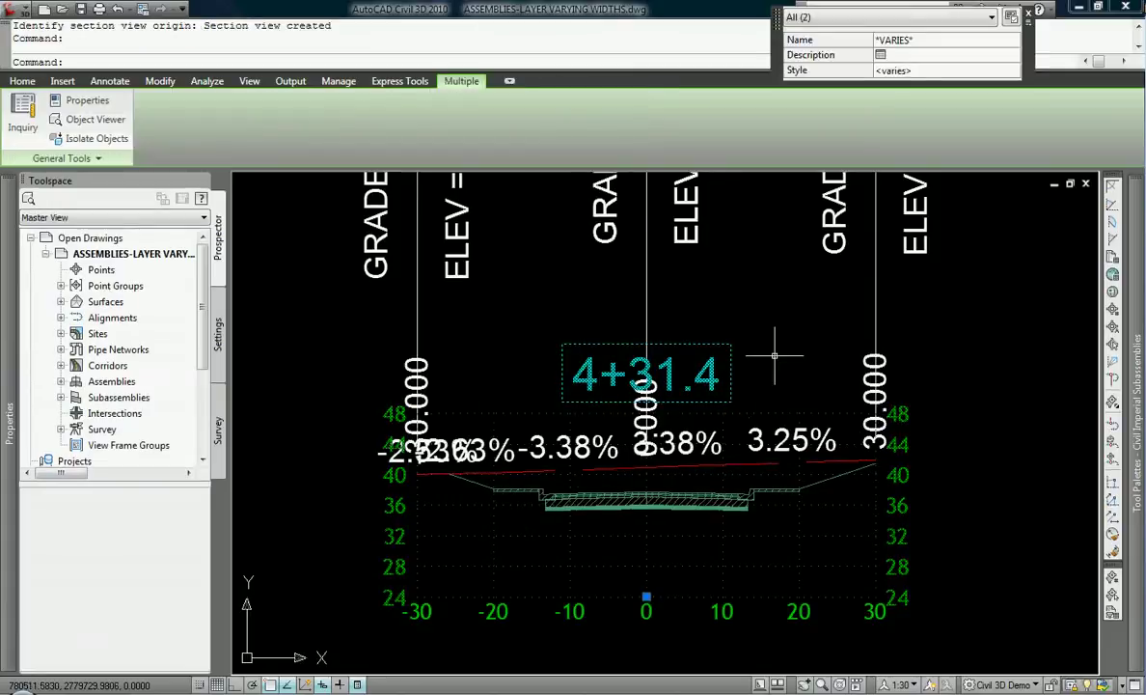
{"action": "right_click", "coordinate": [780, 355]}
{"action": "key", "text": "Escape"}
{"action": "key", "text": "Escape"}
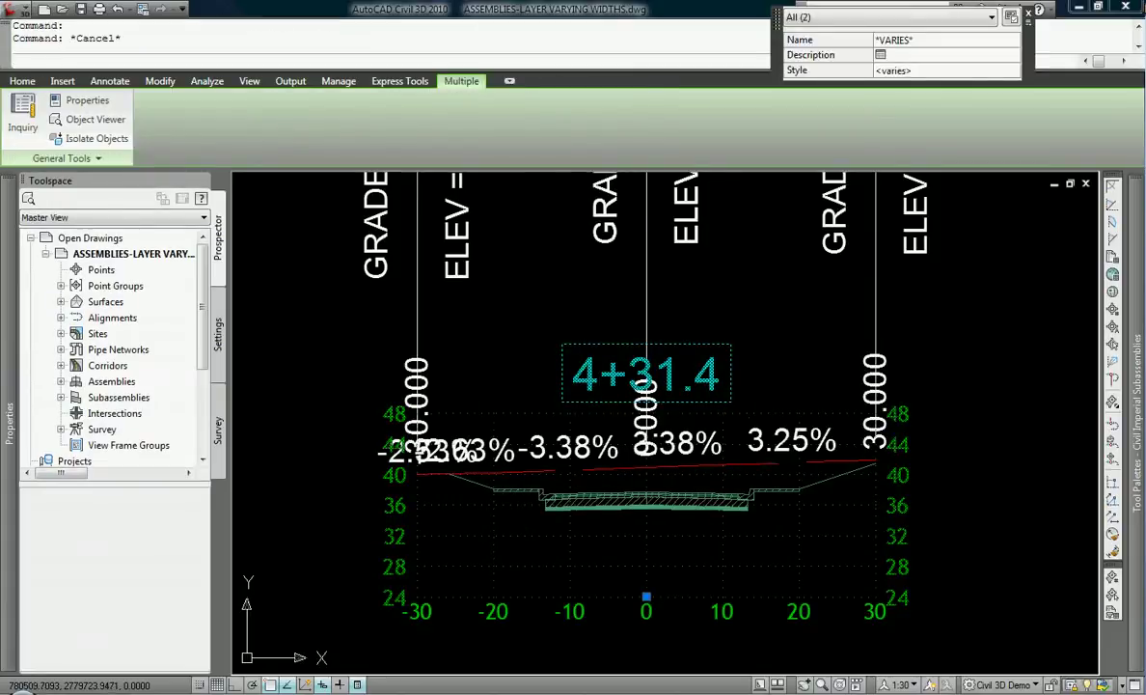
Remove the EG section labels in the section view's properties by importing the _No Labels label set
{"action": "left_click", "coordinate": [775, 406]}
{"action": "left_click", "coordinate": [762, 417]}
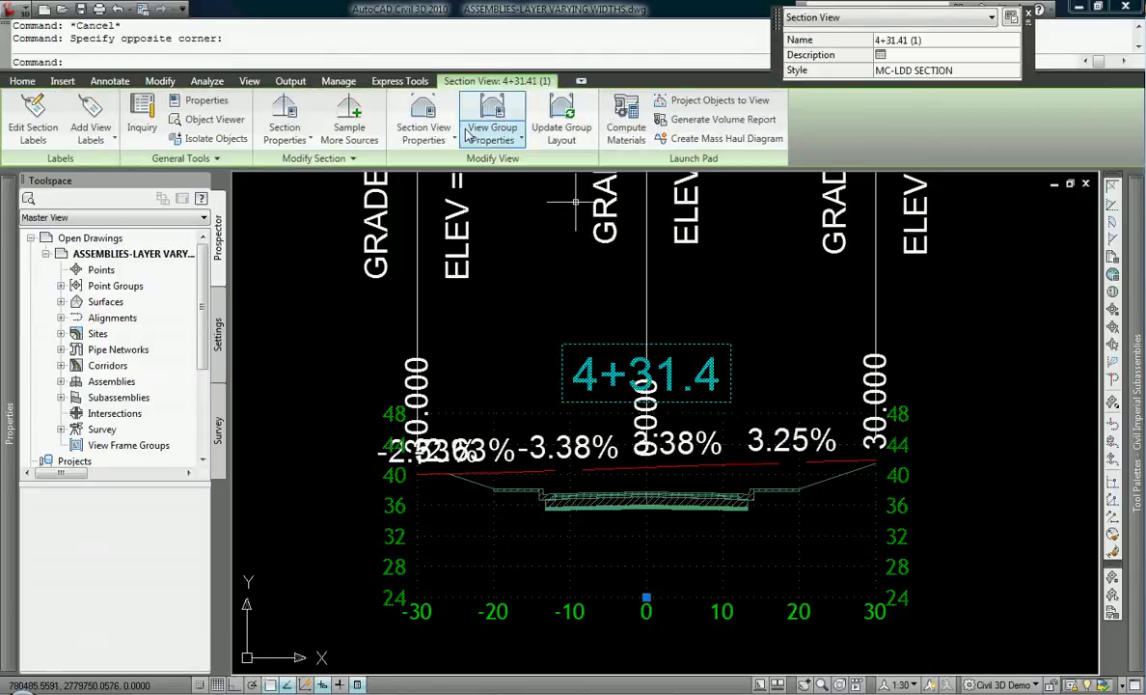
{"action": "left_click", "coordinate": [432, 113]}
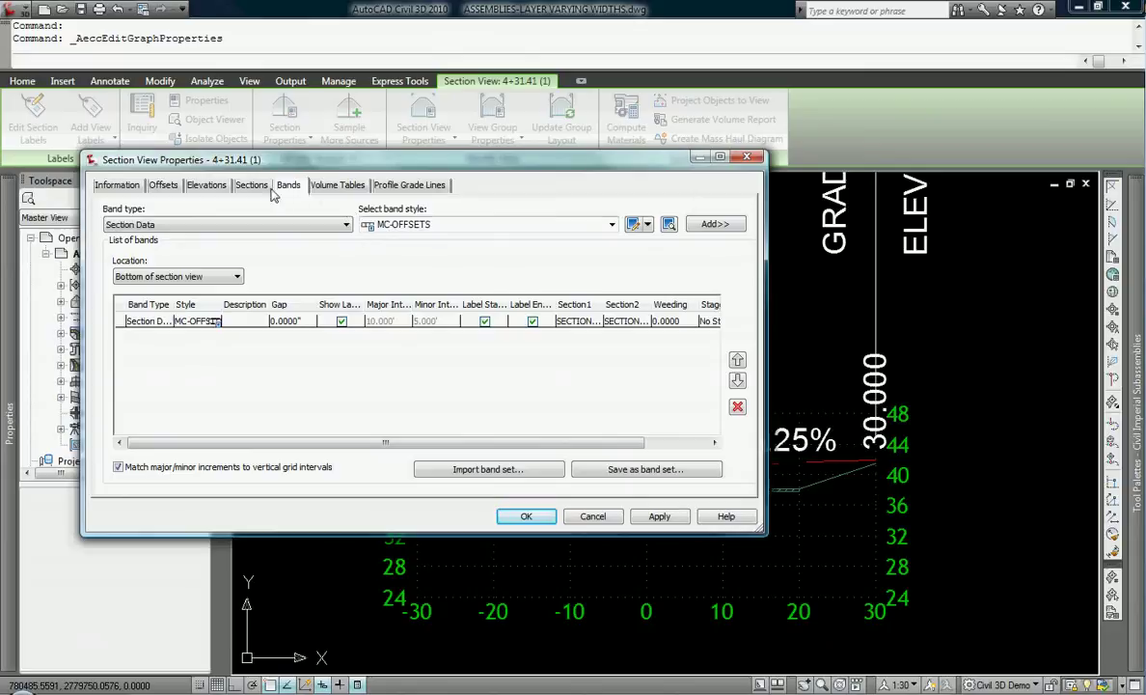
{"action": "left_click", "coordinate": [253, 186]}
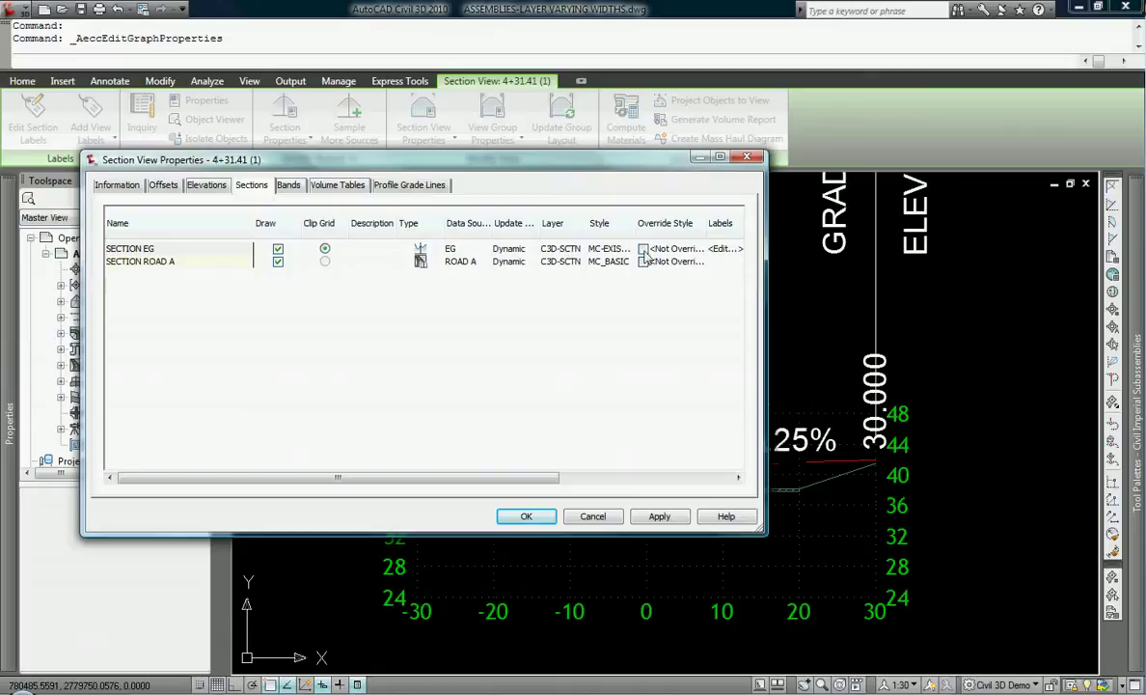
{"action": "left_click", "coordinate": [730, 250]}
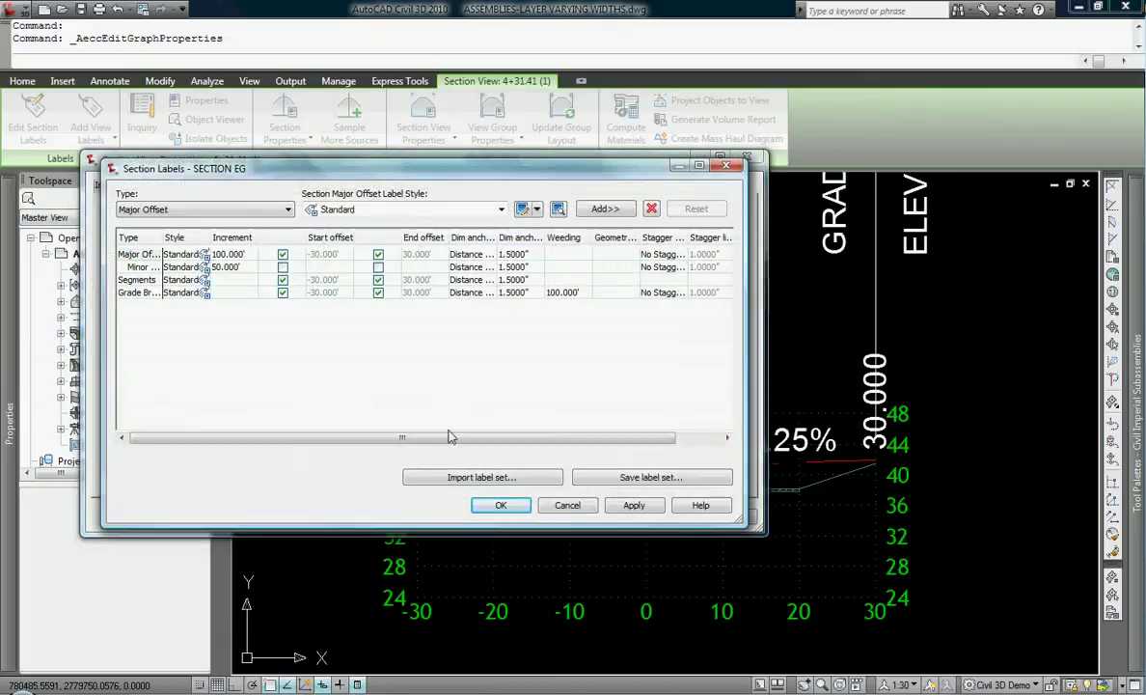
{"action": "left_click", "coordinate": [508, 479]}
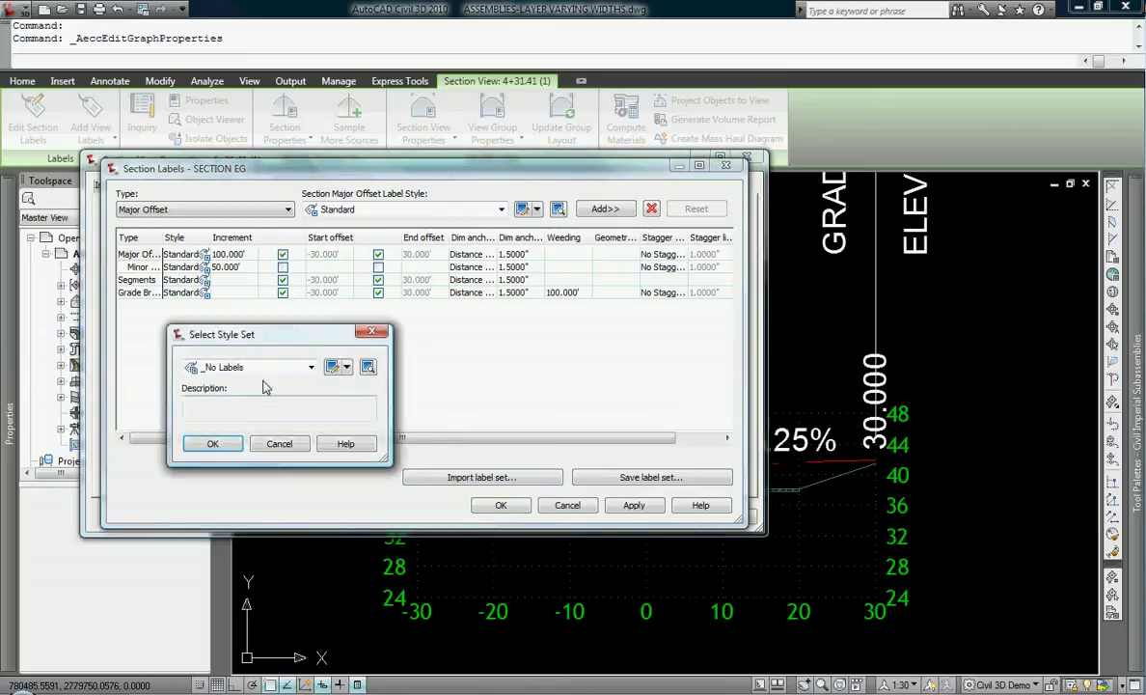
{"action": "left_click", "coordinate": [214, 445]}
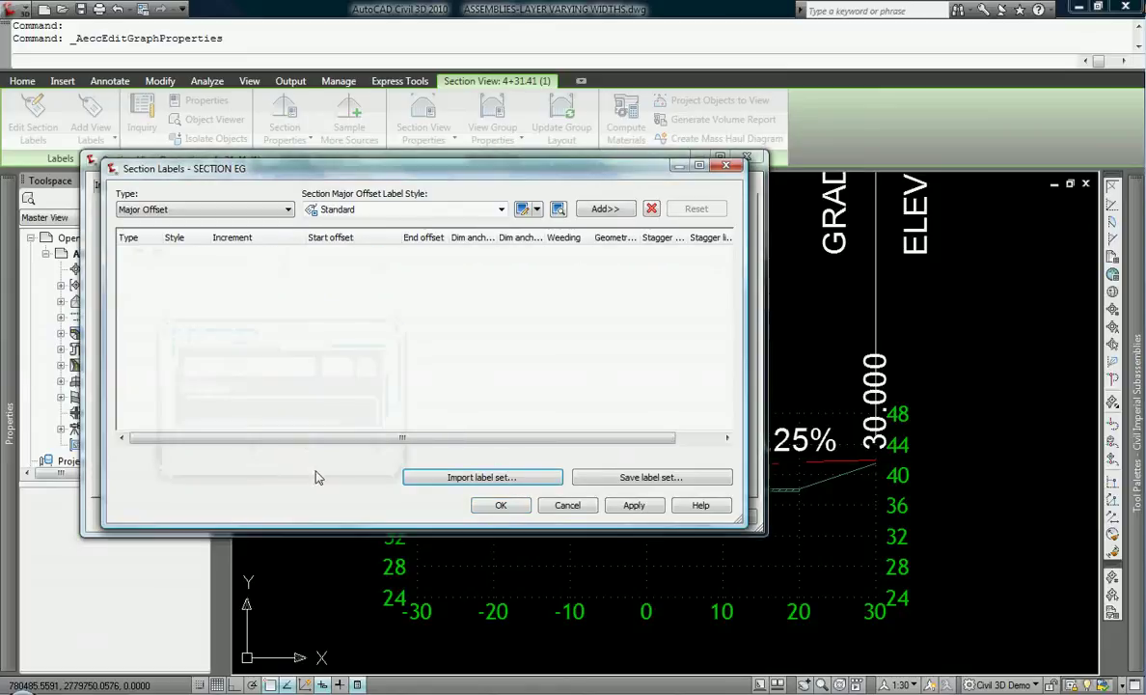
{"action": "left_click", "coordinate": [501, 505]}
{"action": "left_click", "coordinate": [529, 516]}
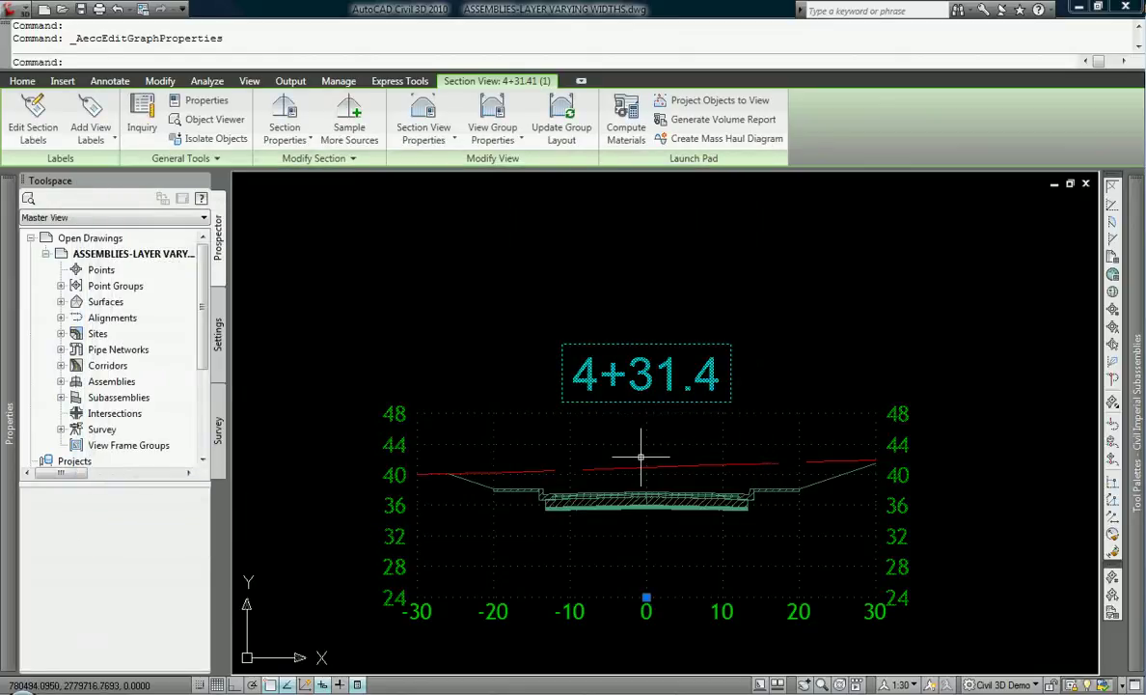
{"action": "key", "text": "Escape"}
Examine the curb, gutter and pavement layers at the section's left lane edge
{"action": "scroll", "coordinate": [562, 510], "scroll_direction": "up", "scroll_amount": 2}
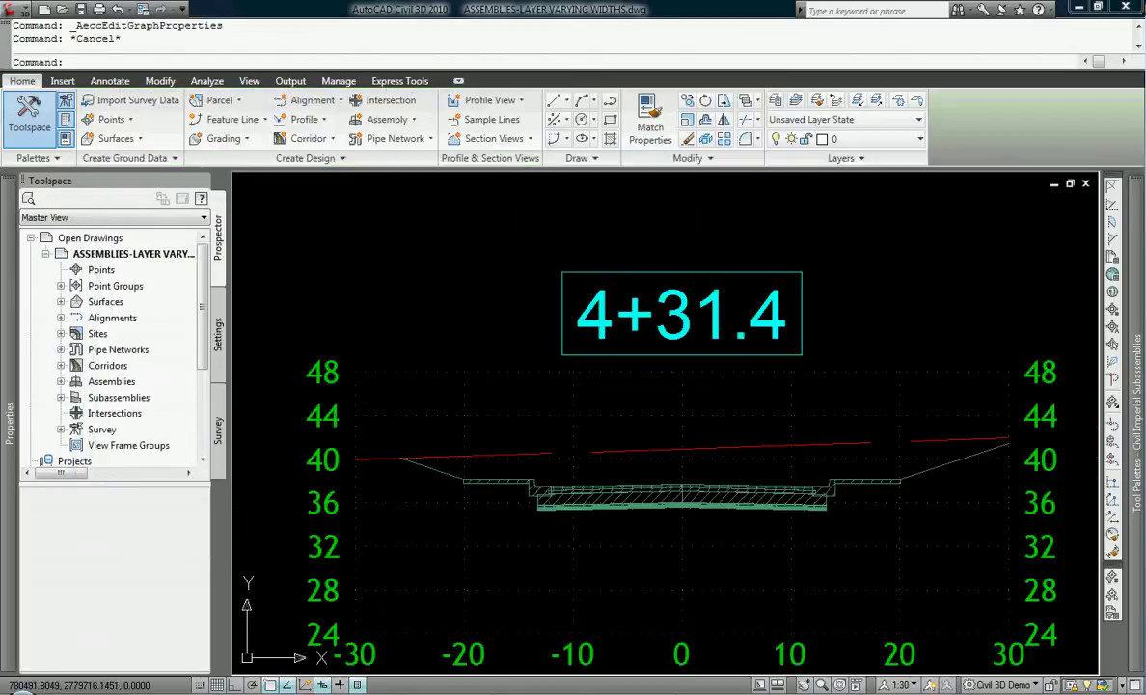
{"action": "scroll", "coordinate": [614, 439], "scroll_direction": "up", "scroll_amount": 4}
{"action": "middle_click_drag", "start_coordinate": [614, 439], "coordinate": [629, 433]}
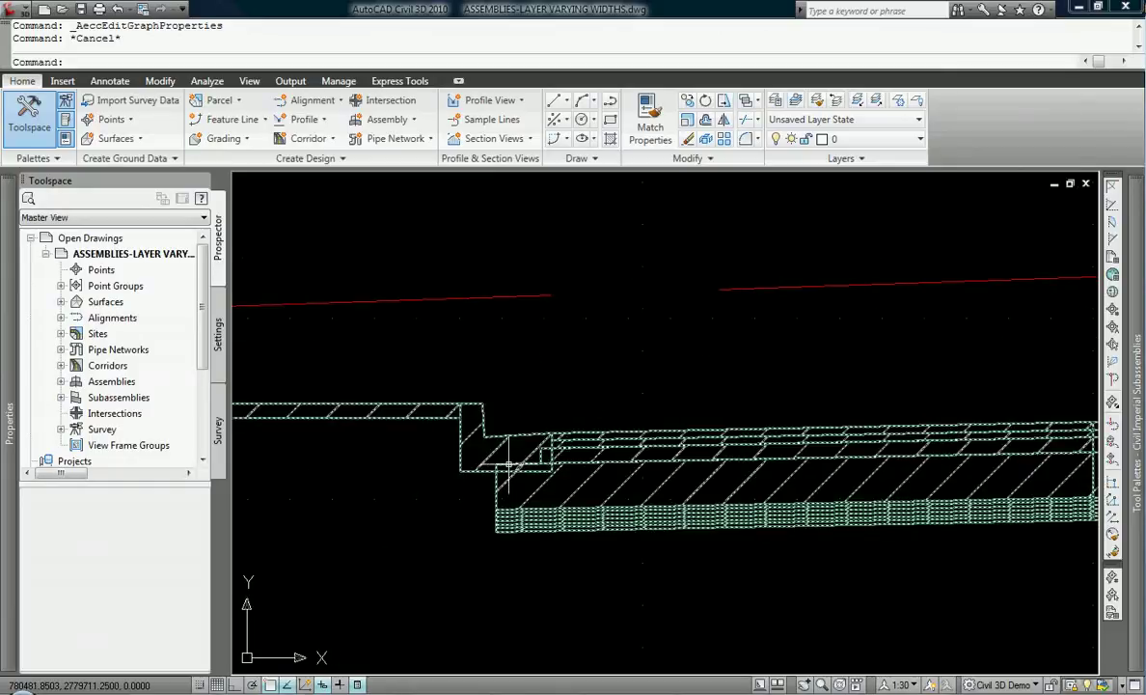
Select the left and right BasicCurbAndGutter subassemblies of the road assembly and set their gutter width to 1.25'
{"action": "scroll", "coordinate": [479, 457], "scroll_direction": "down", "scroll_amount": 10}
{"action": "scroll", "coordinate": [753, 310], "scroll_direction": "down", "scroll_amount": 2}
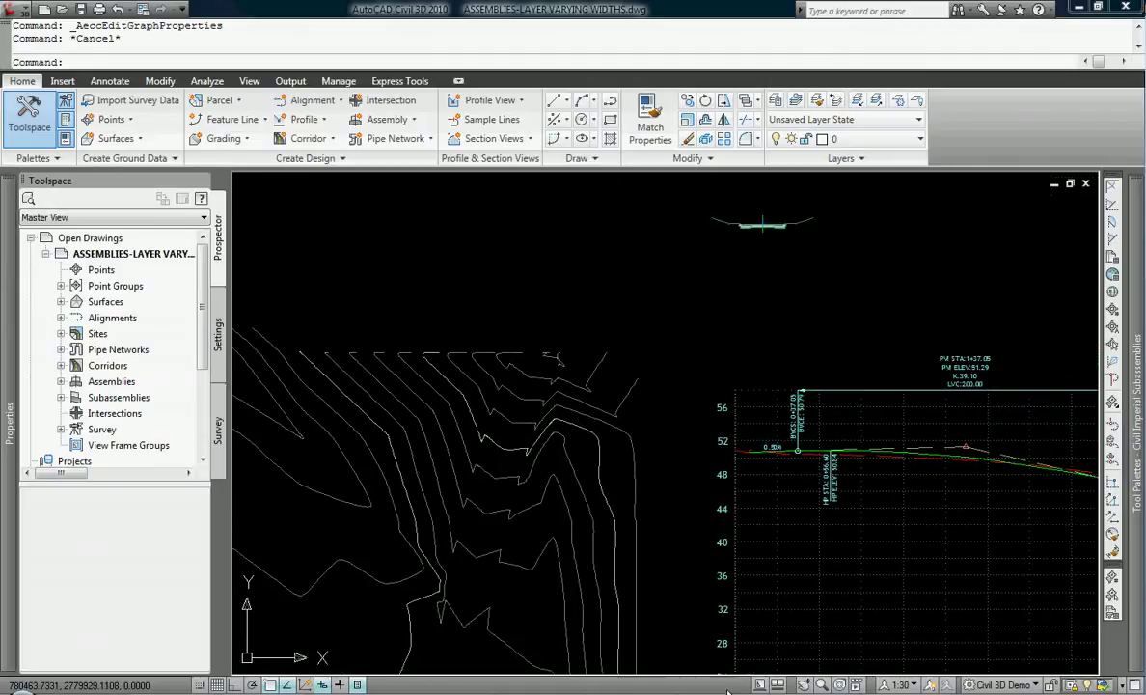
{"action": "scroll", "coordinate": [800, 225], "scroll_direction": "up", "scroll_amount": 6}
{"action": "scroll", "coordinate": [724, 268], "scroll_direction": "up", "scroll_amount": 3}
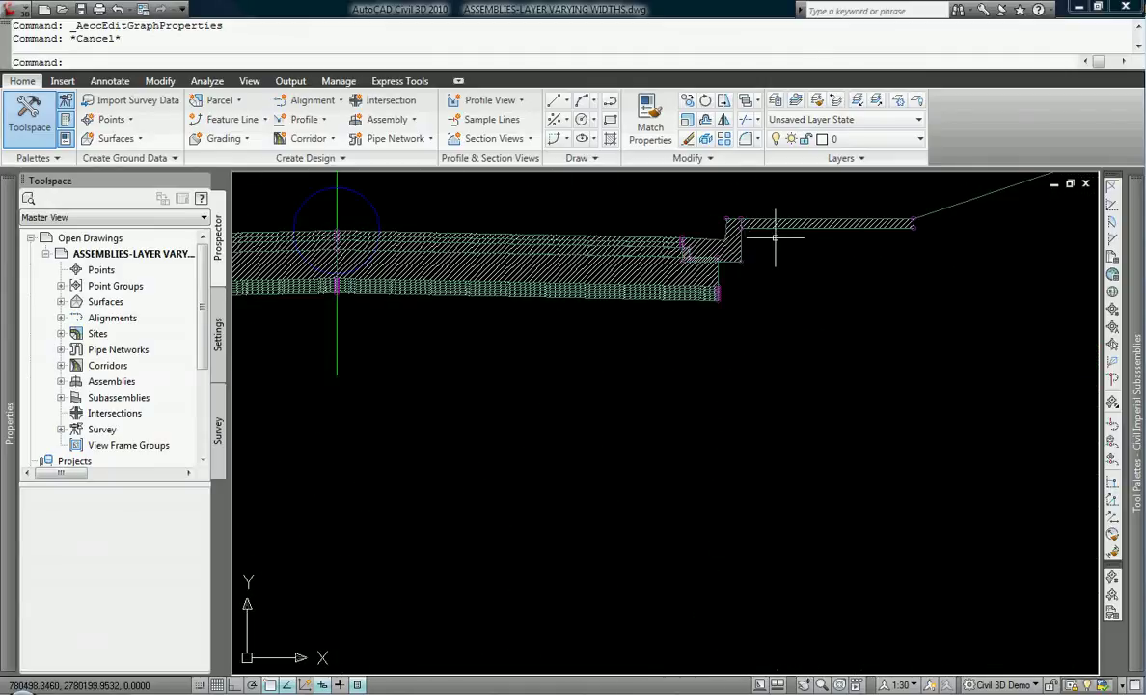
{"action": "left_click", "coordinate": [743, 268]}
{"action": "scroll", "coordinate": [883, 391], "scroll_direction": "down", "scroll_amount": 2}
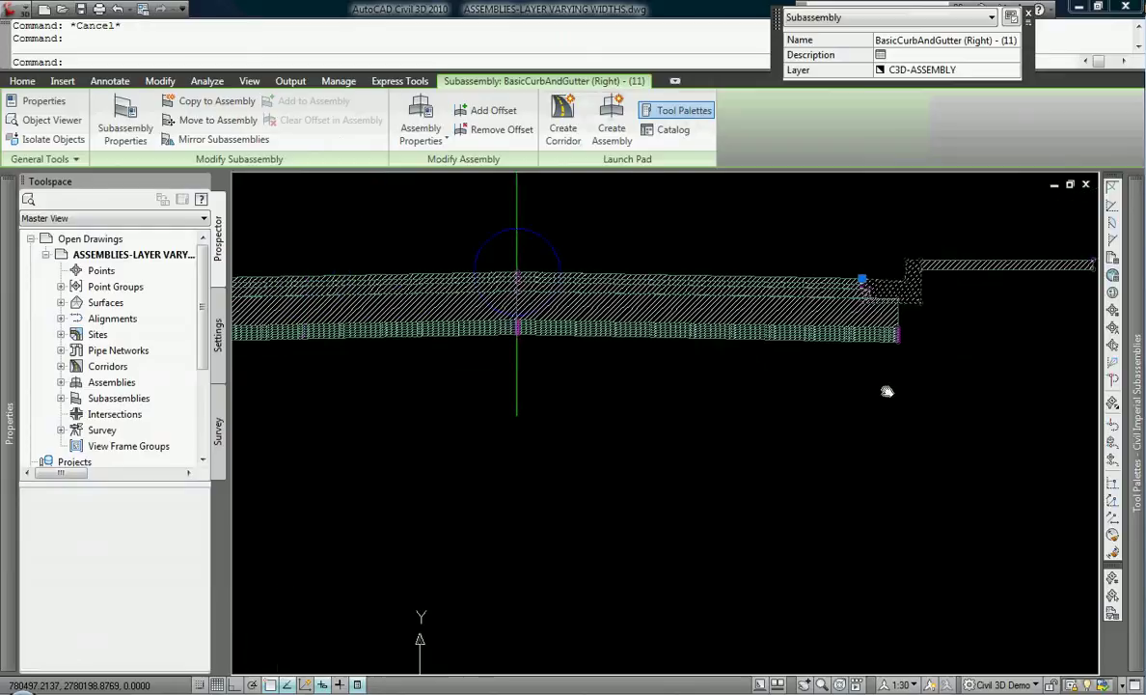
{"action": "scroll", "coordinate": [707, 383], "scroll_direction": "up", "scroll_amount": 1}
{"action": "left_click", "coordinate": [269, 294]}
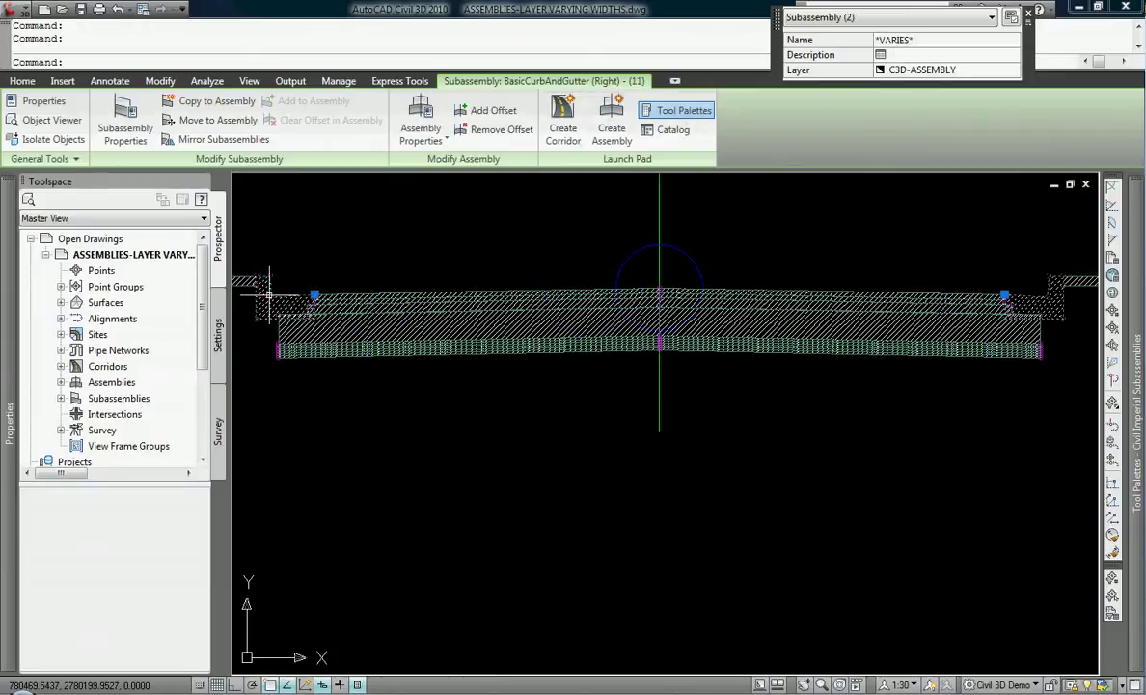
{"action": "key", "text": "ctrl+1"}
{"action": "left_click", "coordinate": [252, 352]}
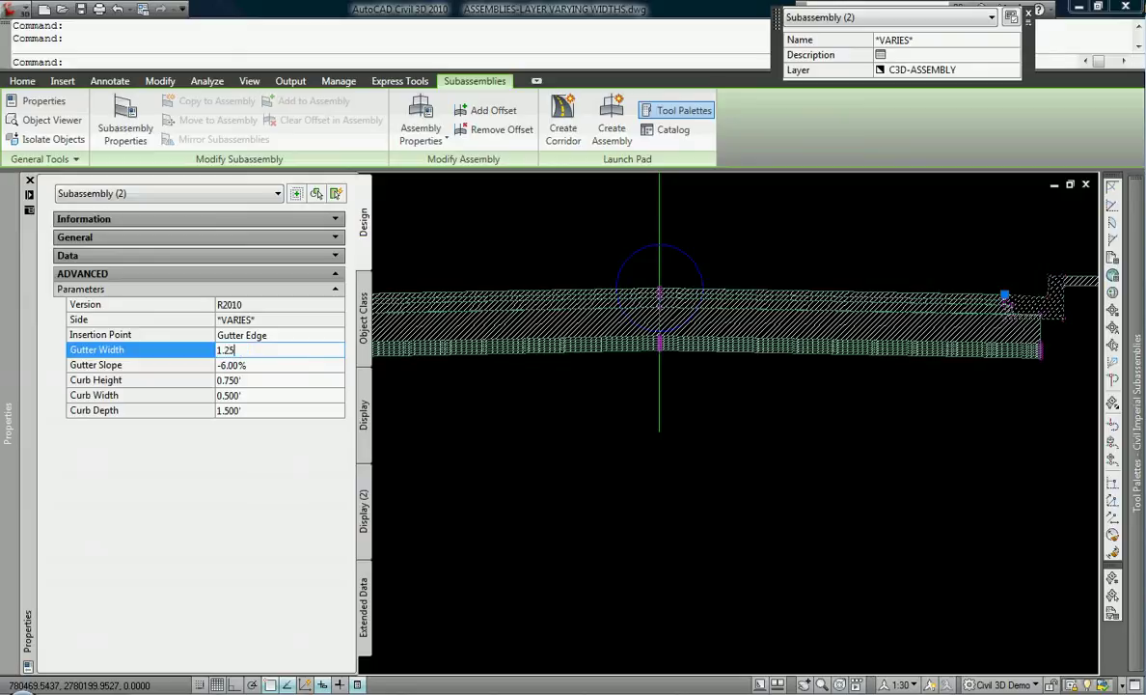
{"action": "type", "text": "1.25"}
{"action": "key", "text": "Tab"}
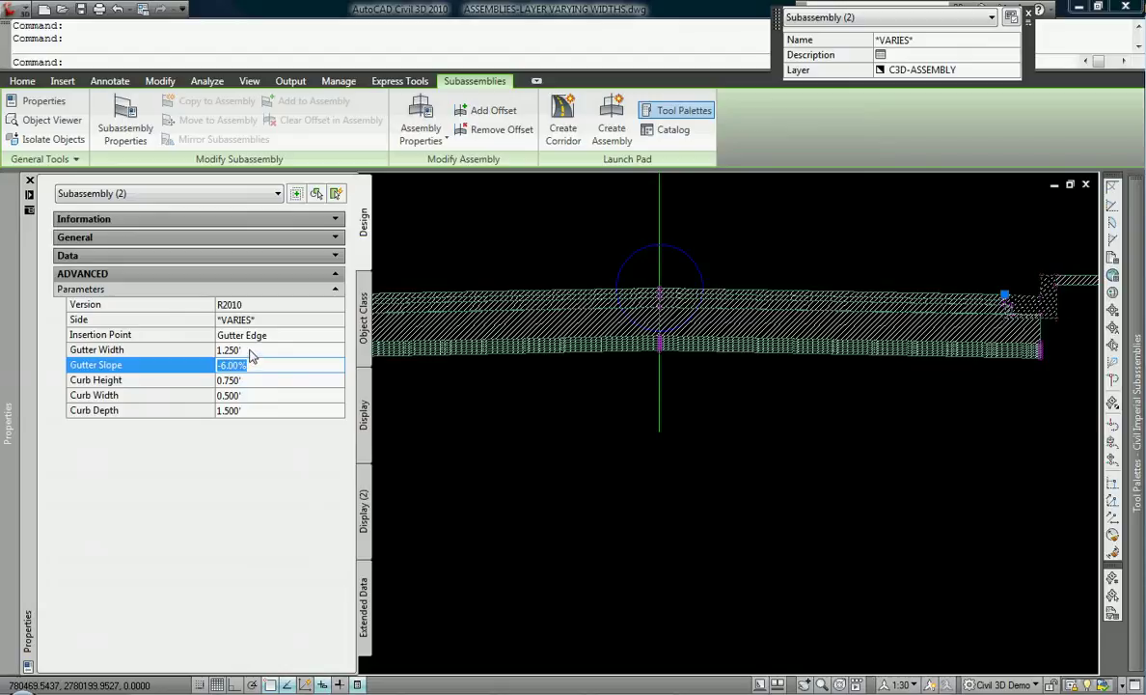
Set both curb-and-gutter subassemblies to a 0.5' gutter width, -1% gutter slope, 1' curb height and 1.25' curb depth
{"action": "left_click", "coordinate": [254, 350]}
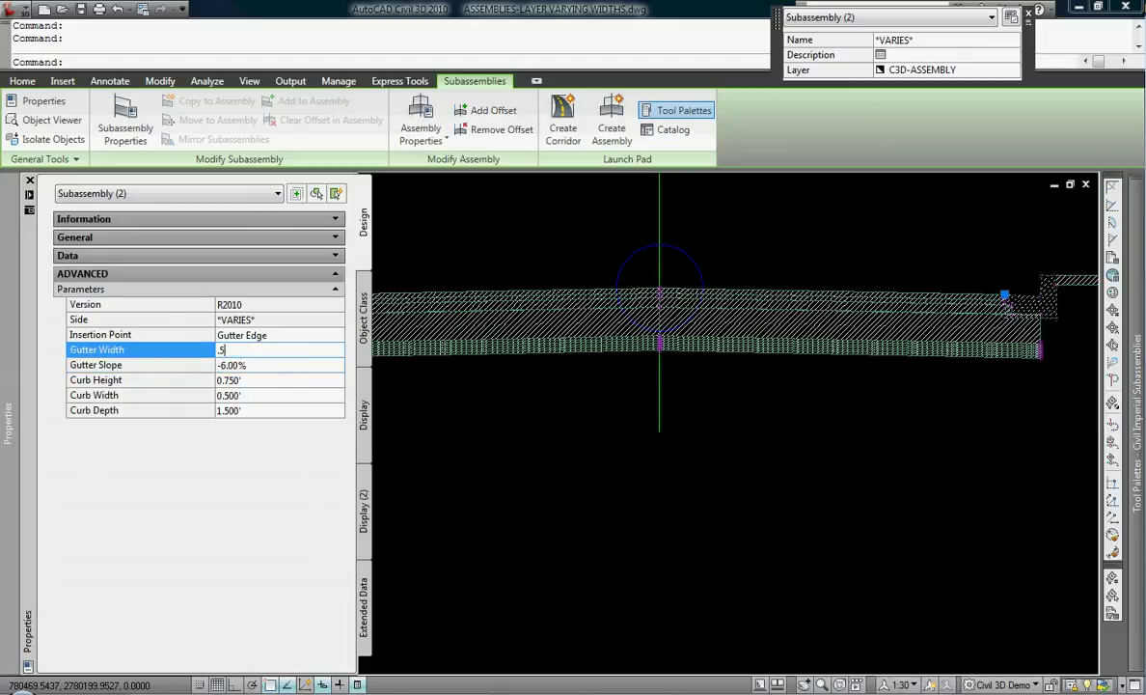
{"action": "key", "text": "Tab"}
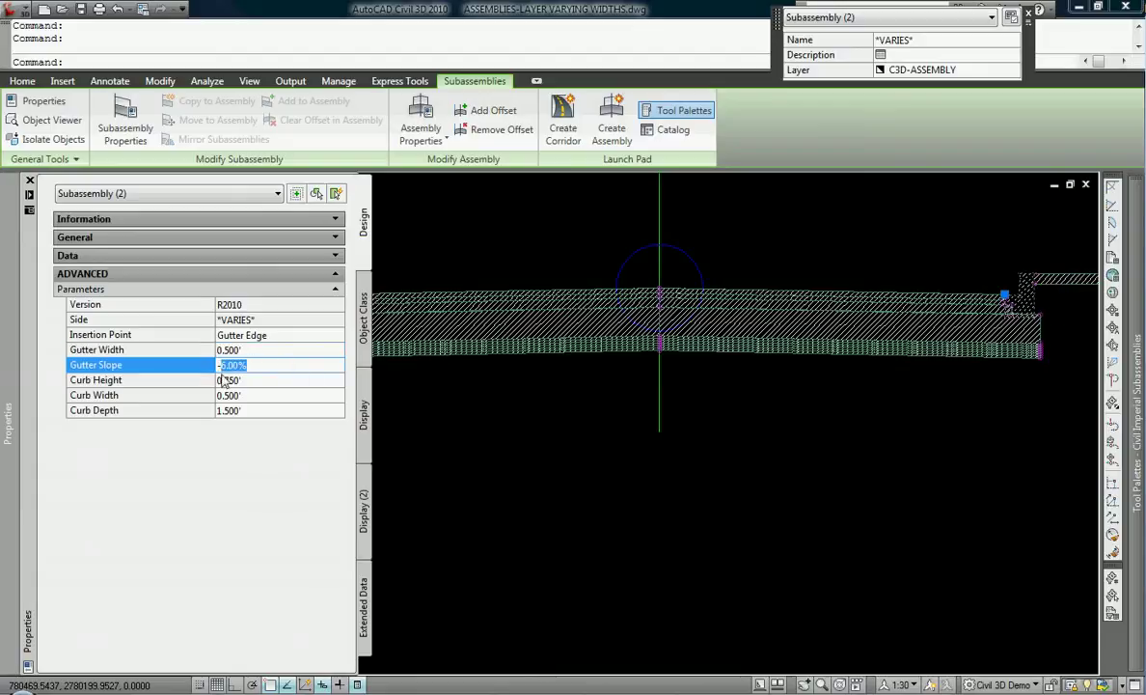
{"action": "left_click", "coordinate": [254, 380]}
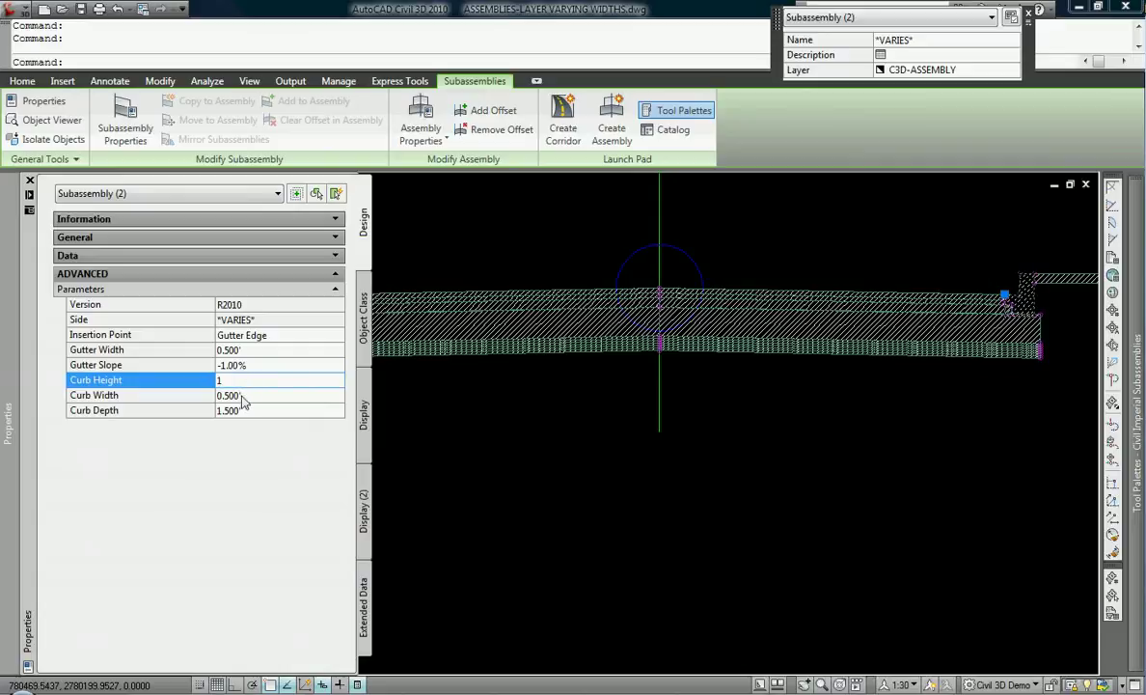
{"action": "left_click", "coordinate": [243, 396]}
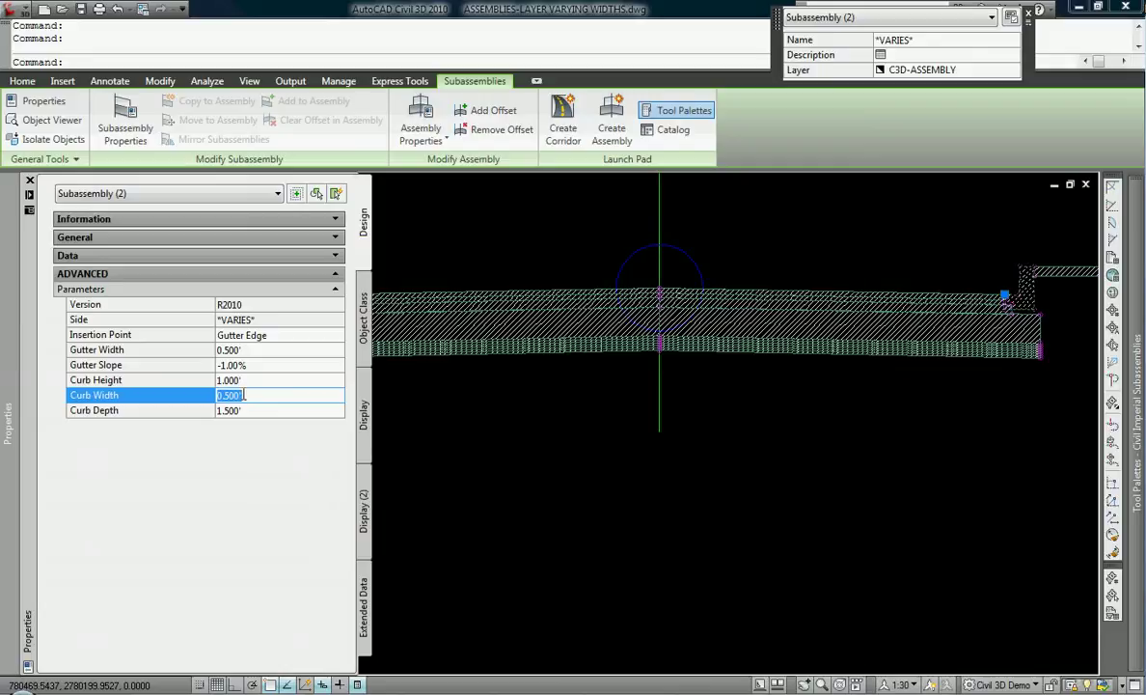
{"action": "left_click", "coordinate": [251, 410]}
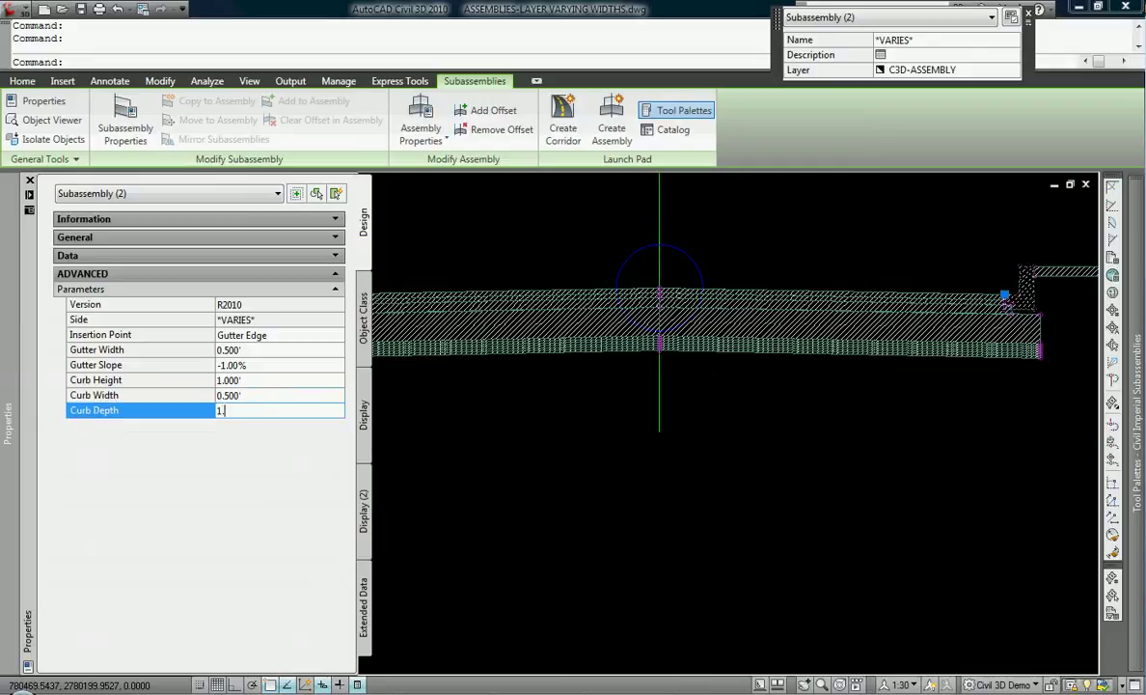
{"action": "key", "text": "Return"}
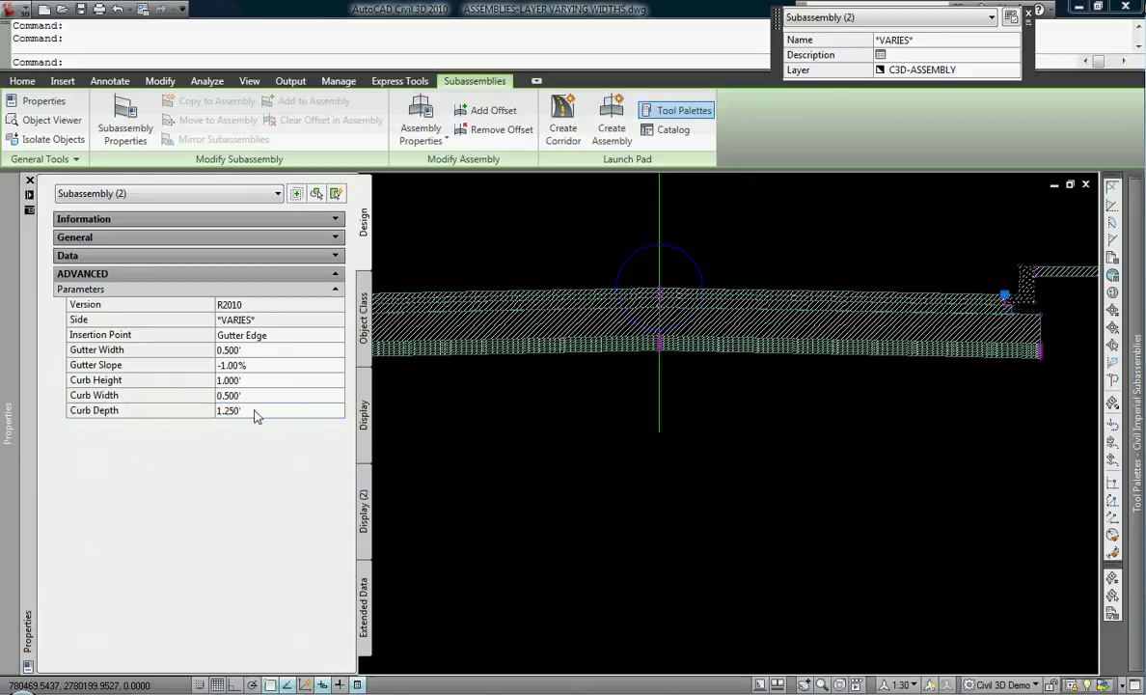
Erase both selected curb-and-gutter subassemblies from the assembly
{"action": "scroll", "coordinate": [965, 299], "scroll_direction": "up", "scroll_amount": 7}
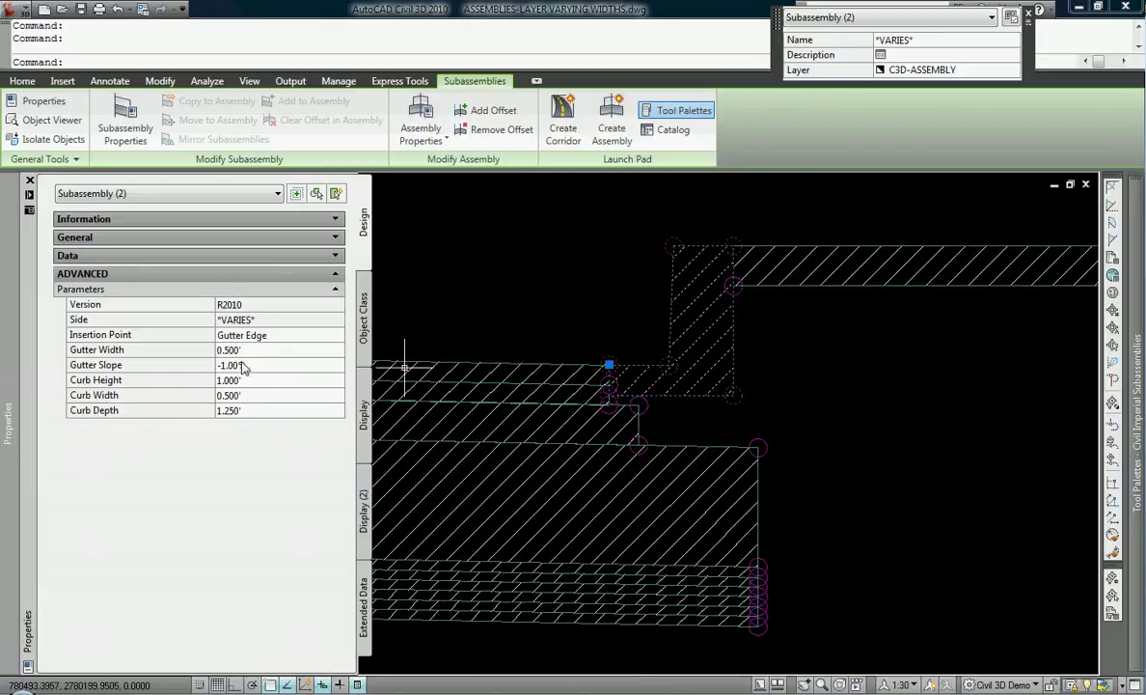
{"action": "type", "text": "E"}
{"action": "key", "text": "Return"}
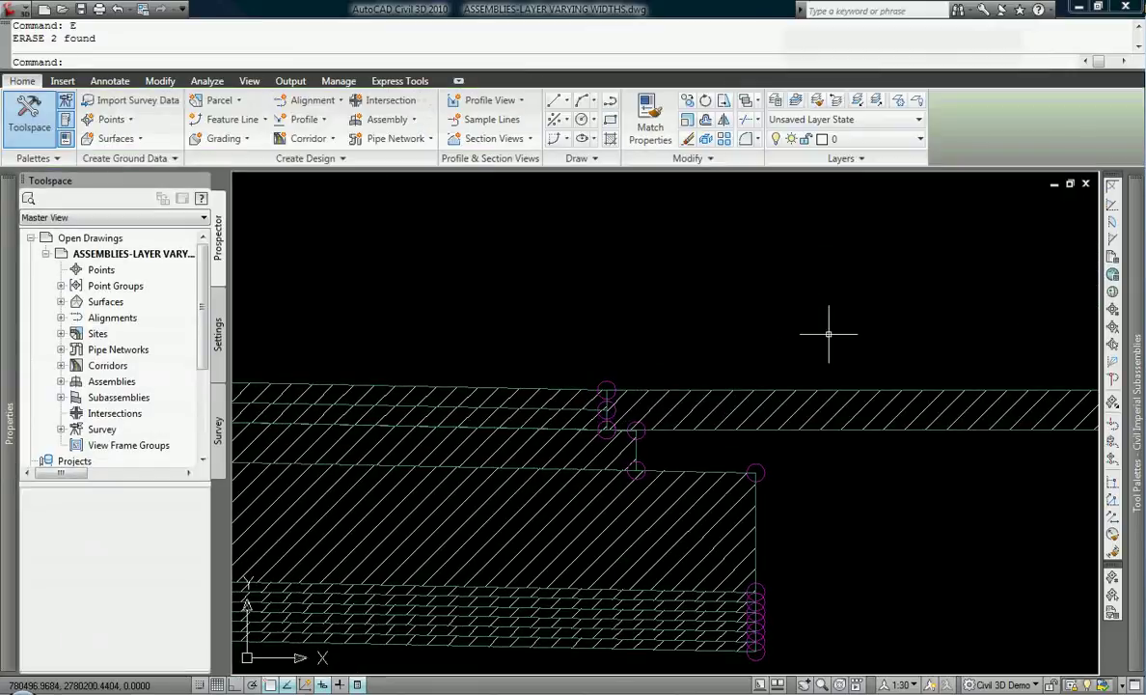
Attach a BasicCurb subassembly to the top outer marker of the right lane in the road assembly
{"action": "mouse_move", "coordinate": [1111, 362]}
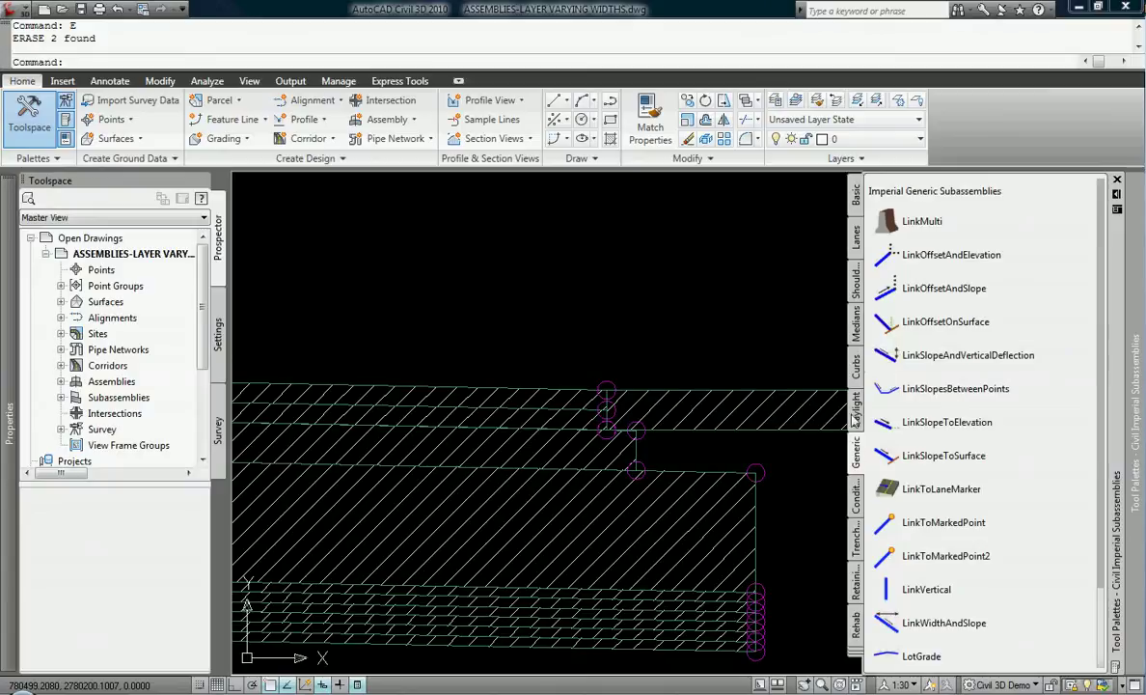
{"action": "left_click", "coordinate": [857, 361]}
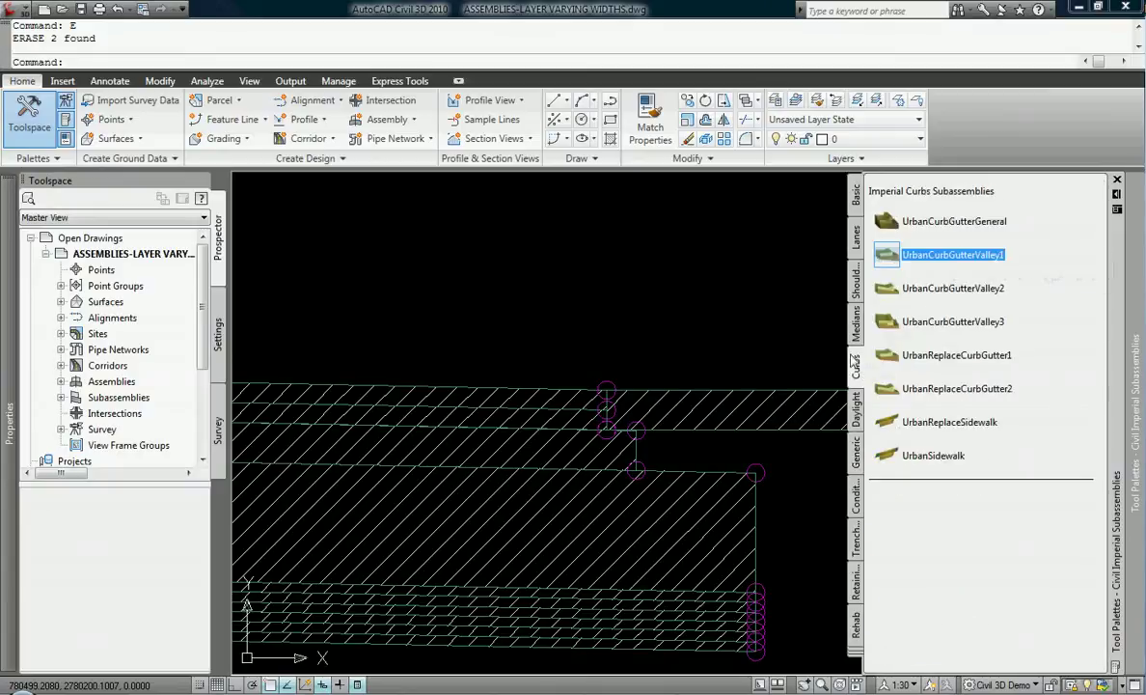
{"action": "left_click", "coordinate": [856, 194]}
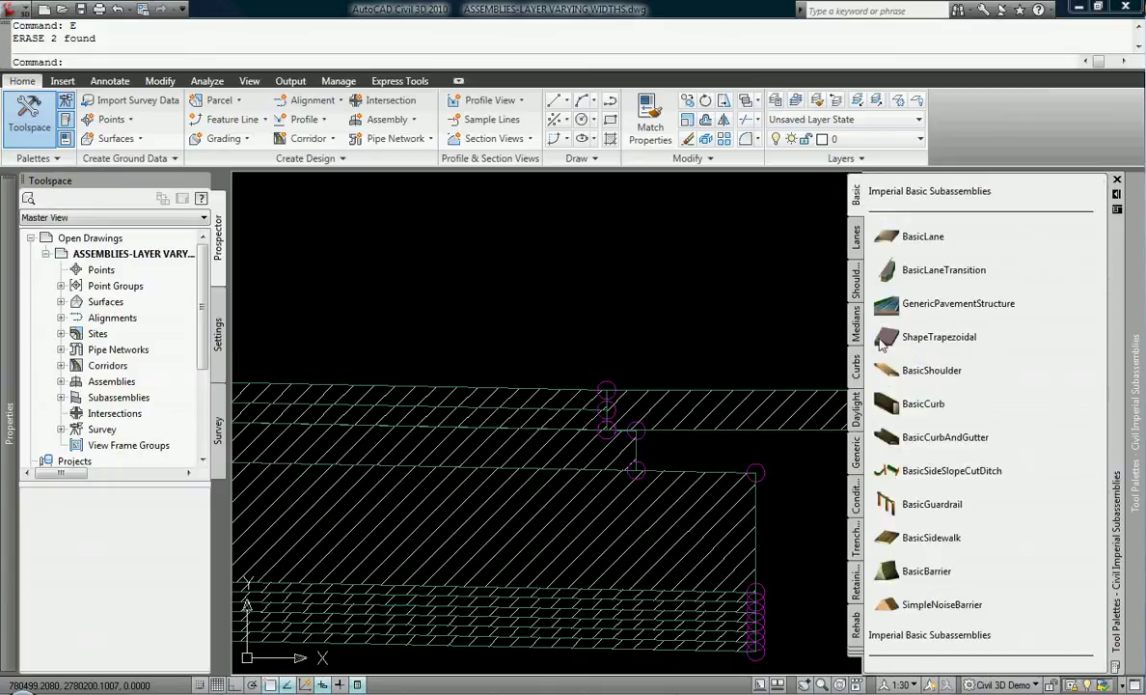
{"action": "left_click", "coordinate": [894, 404]}
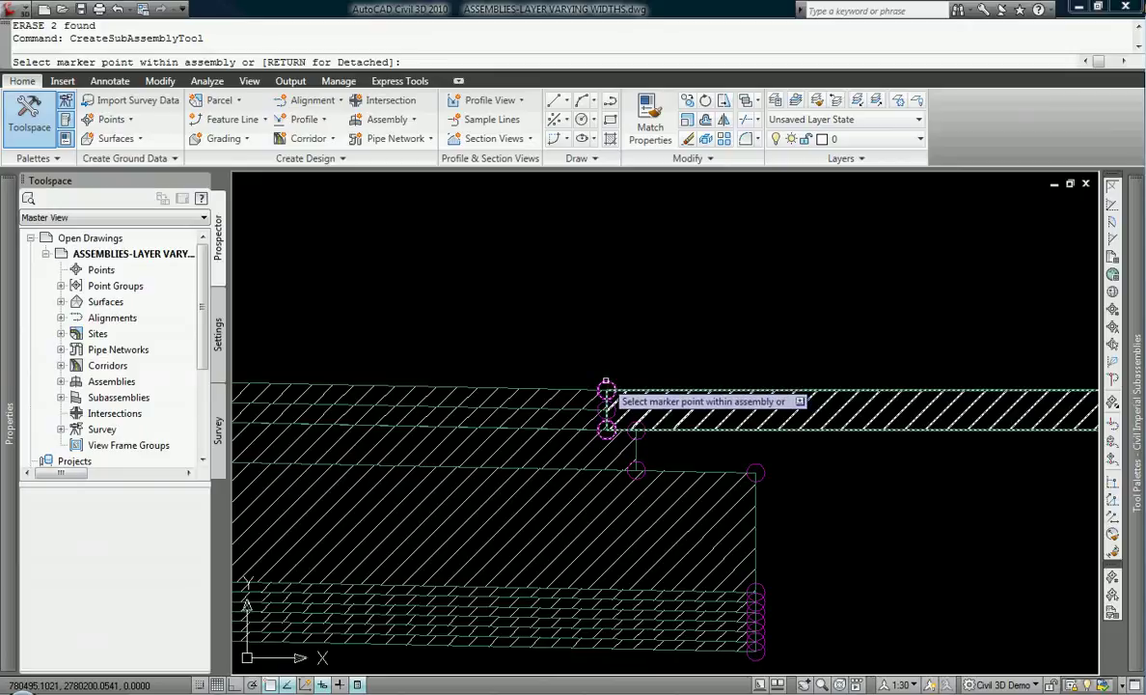
{"action": "left_click", "coordinate": [606, 390]}
{"action": "key", "text": "Escape"}
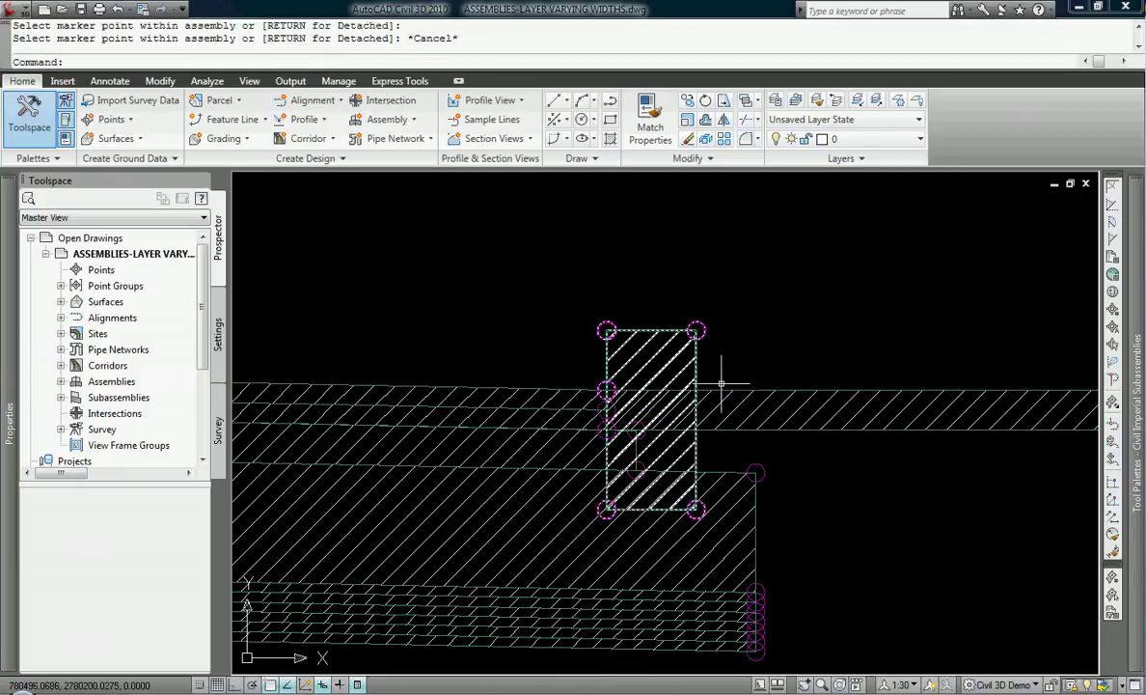
Move the right BasicSidewalk subassembly to the top back marker of the new curb
{"action": "left_click", "coordinate": [739, 391]}
{"action": "right_click", "coordinate": [740, 388]}
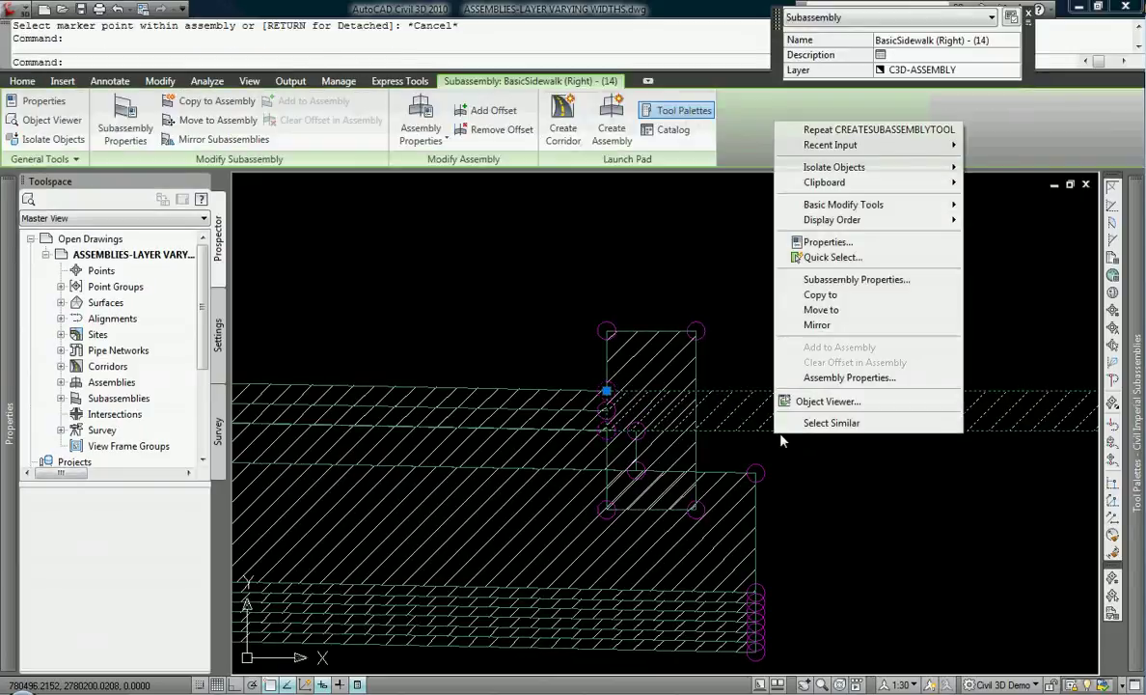
{"action": "left_click", "coordinate": [832, 309]}
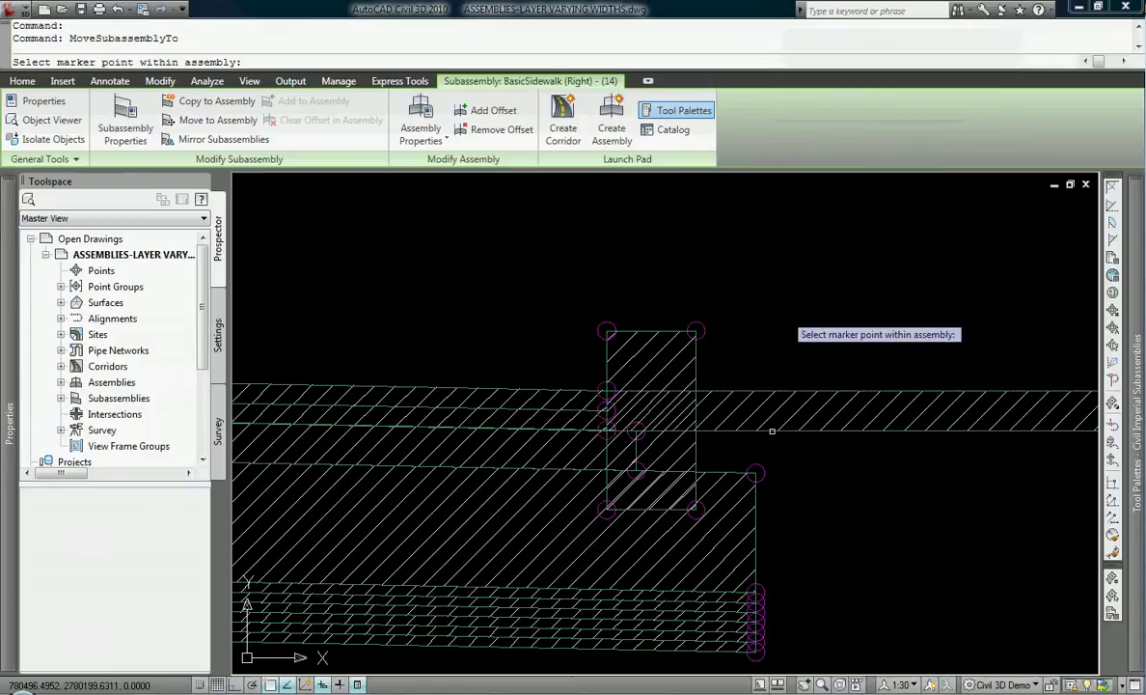
{"action": "left_click", "coordinate": [697, 330]}
Move the right LinkSlopeToSurface subassembly to the outer end marker of the right sidewalk
{"action": "scroll", "coordinate": [695, 312], "scroll_direction": "down", "scroll_amount": 5}
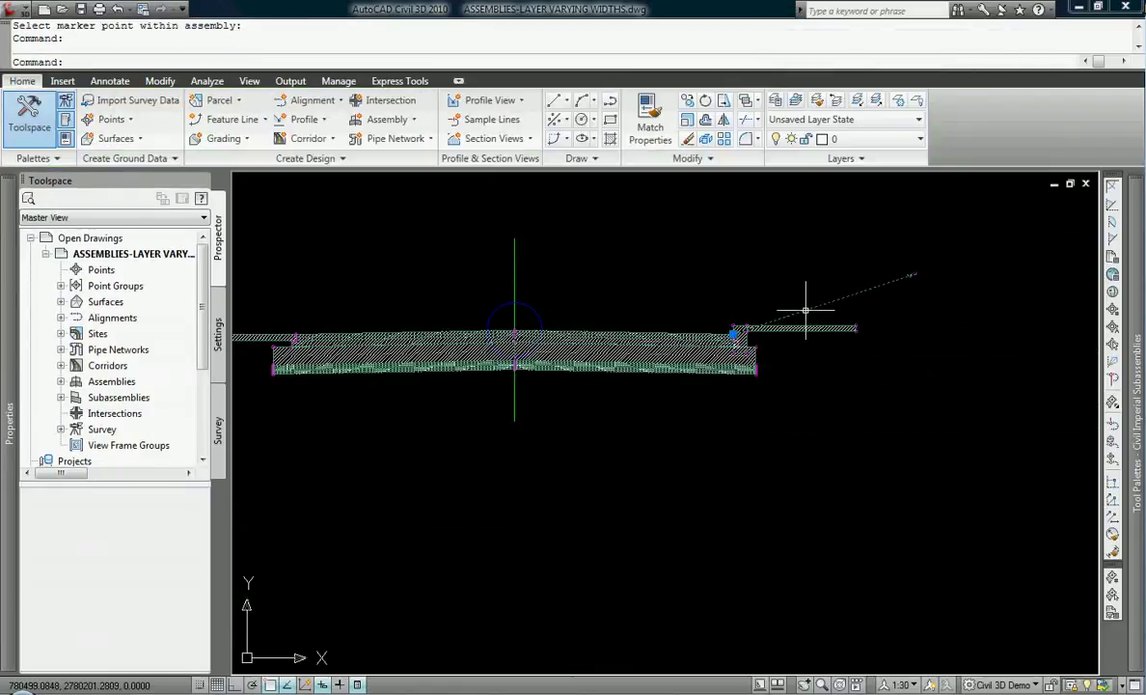
{"action": "right_click", "coordinate": [801, 307]}
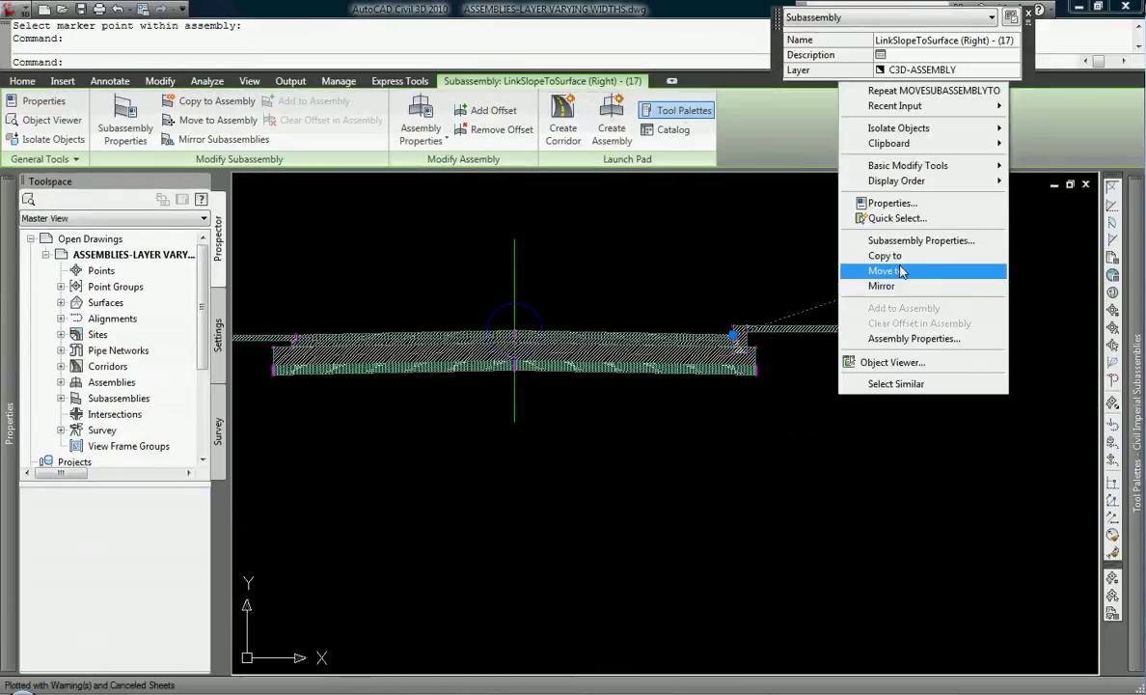
{"action": "left_click", "coordinate": [841, 329]}
{"action": "scroll", "coordinate": [841, 367], "scroll_direction": "up", "scroll_amount": 5}
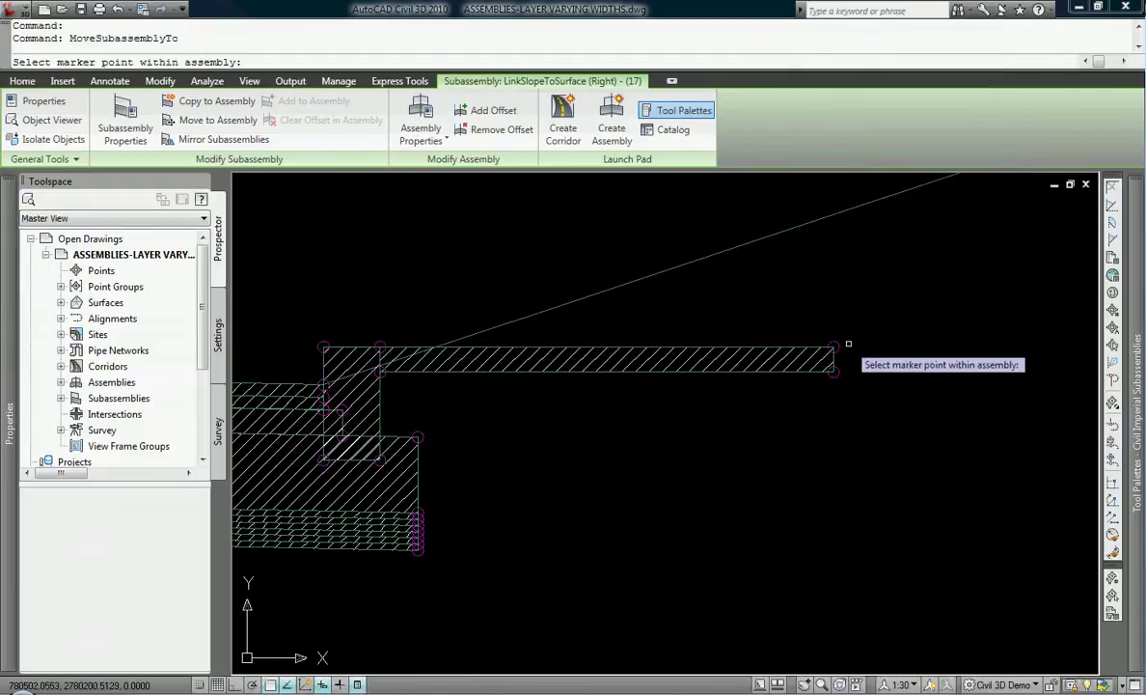
{"action": "left_click", "coordinate": [836, 367]}
Erase the sidewalk and slope link subassemblies from the left side of the assembly
{"action": "scroll", "coordinate": [844, 318], "scroll_direction": "down", "scroll_amount": 6}
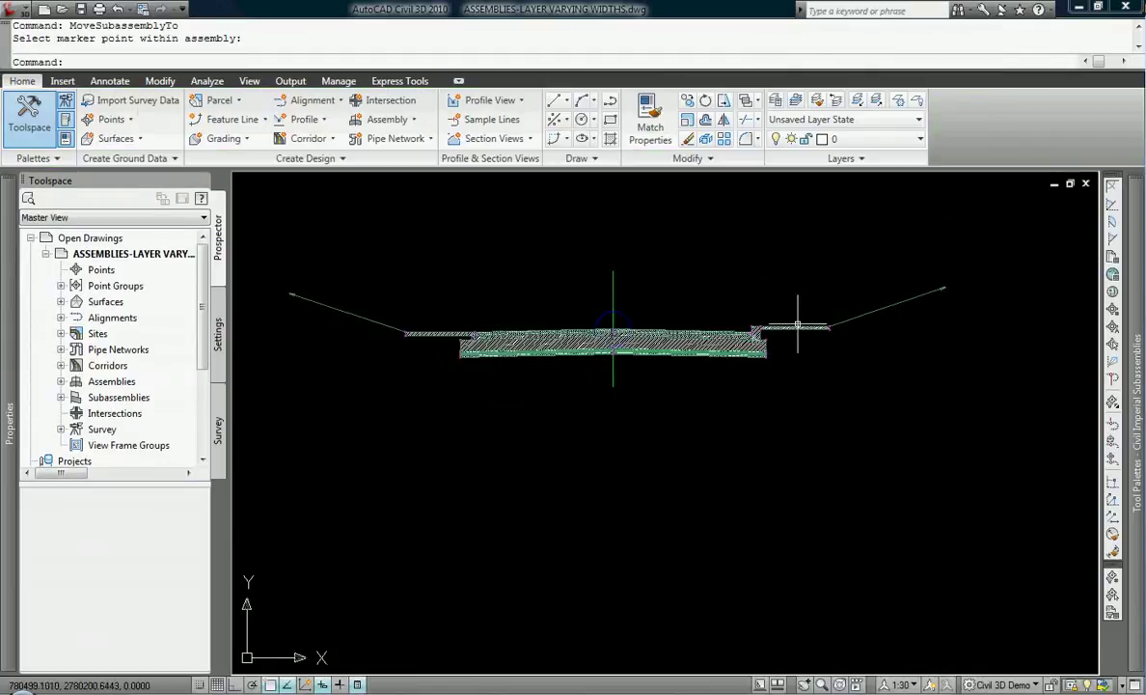
{"action": "scroll", "coordinate": [656, 345], "scroll_direction": "up", "scroll_amount": 3}
{"action": "type", "text": "e"}
{"action": "key", "text": "Return"}
{"action": "left_click", "coordinate": [563, 315]}
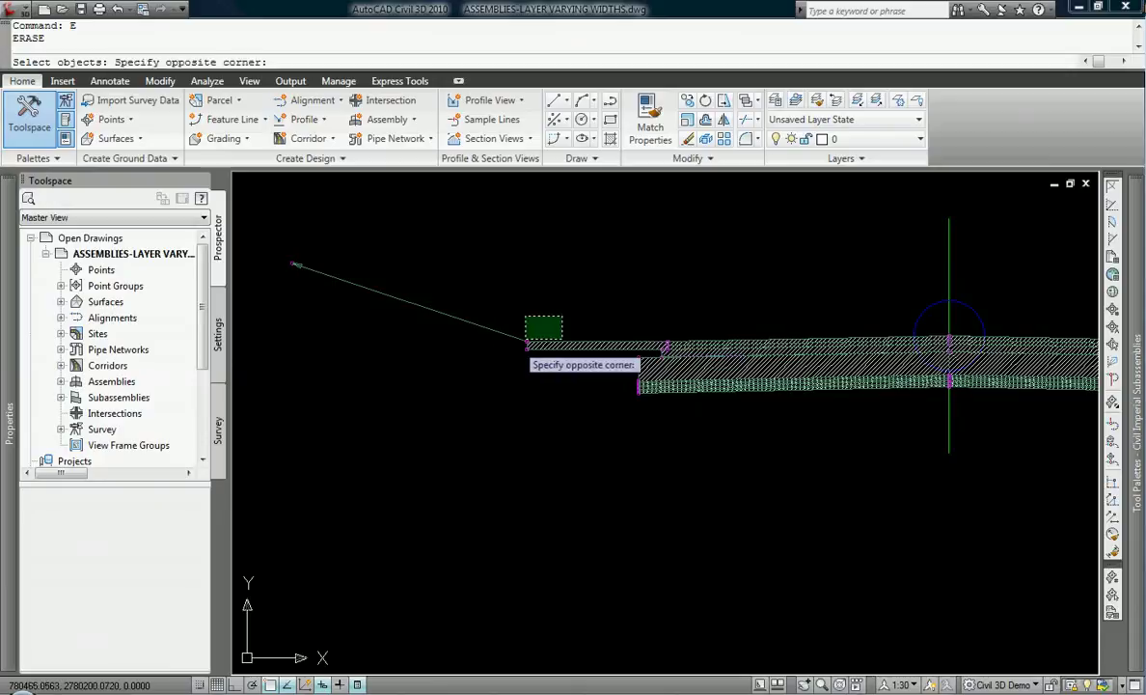
{"action": "left_click", "coordinate": [554, 363]}
Mirror the right curb, sidewalk and slope link subassemblies onto the top outer marker of the left lane
{"action": "scroll", "coordinate": [482, 376], "scroll_direction": "down", "scroll_amount": 3}
{"action": "scroll", "coordinate": [993, 364], "scroll_direction": "up", "scroll_amount": 3}
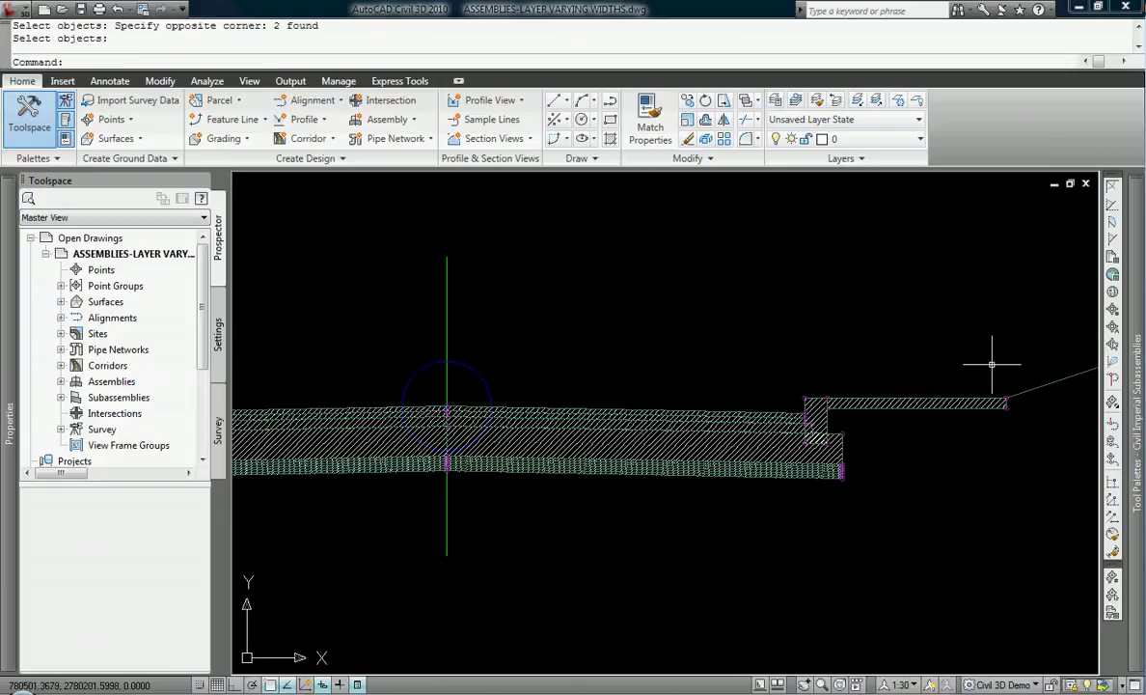
{"action": "left_click", "coordinate": [1054, 355]}
{"action": "left_click", "coordinate": [807, 412]}
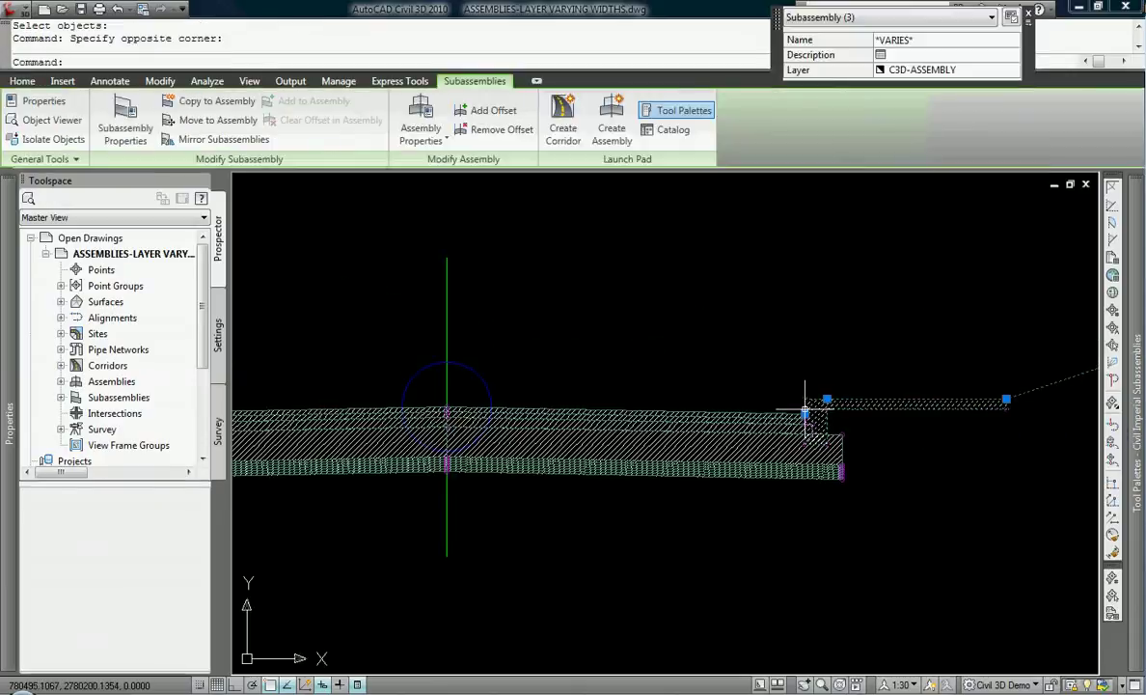
{"action": "right_click", "coordinate": [812, 429]}
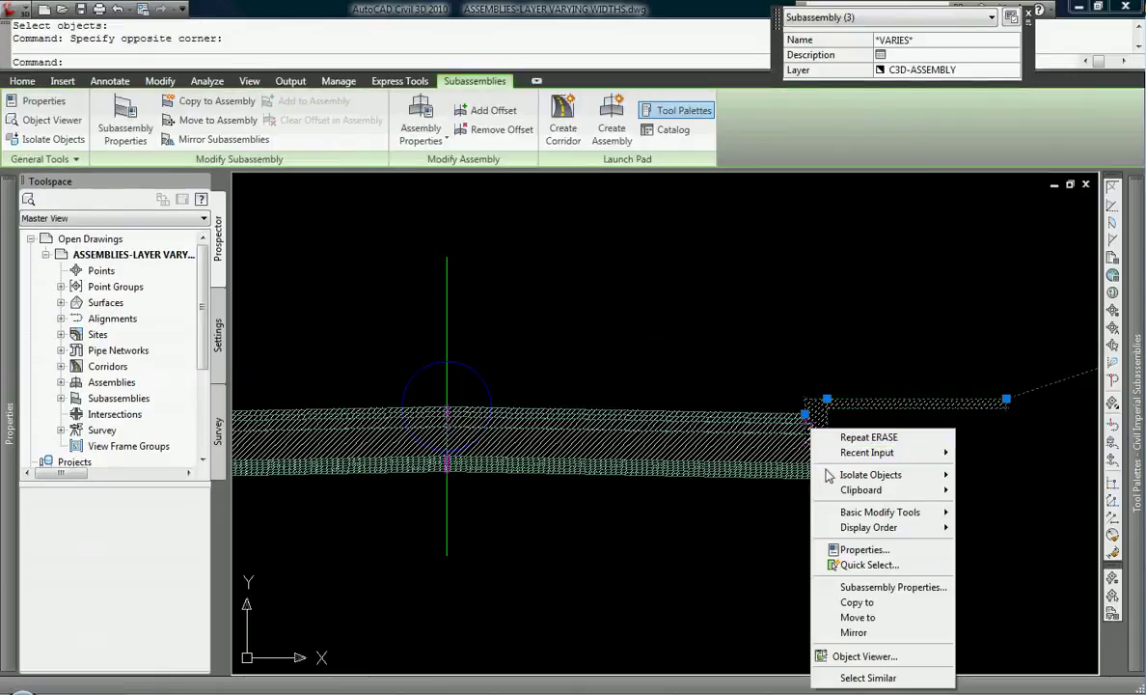
{"action": "left_click", "coordinate": [849, 632]}
{"action": "scroll", "coordinate": [874, 386], "scroll_direction": "up", "scroll_amount": 3}
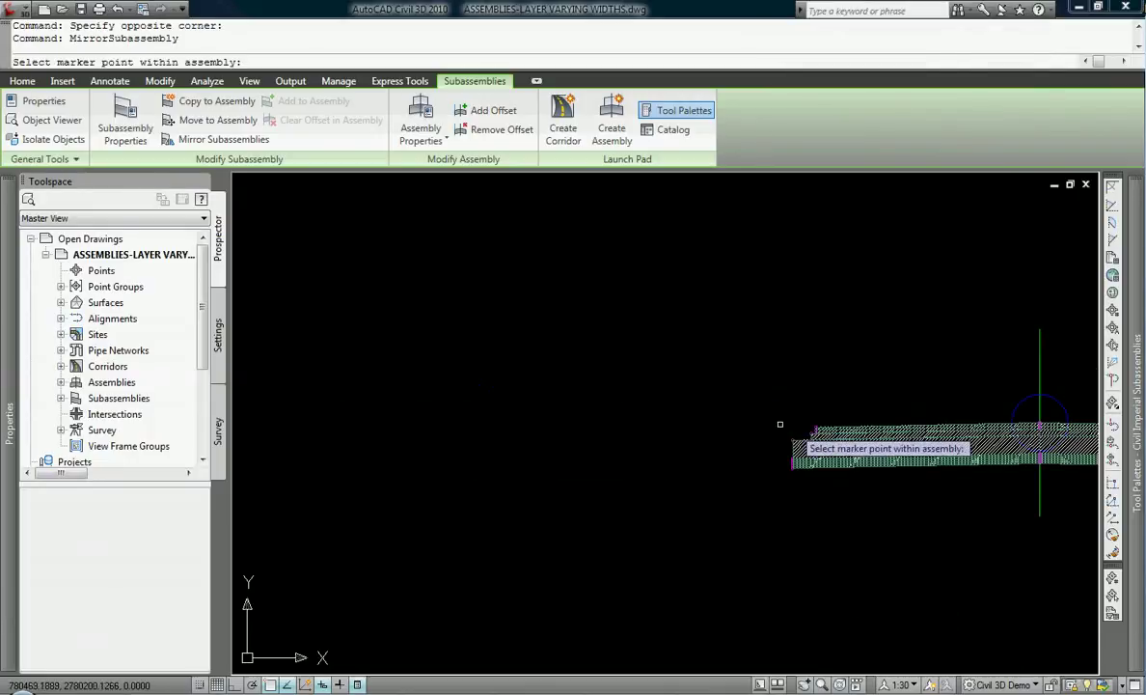
{"action": "left_click", "coordinate": [736, 425]}
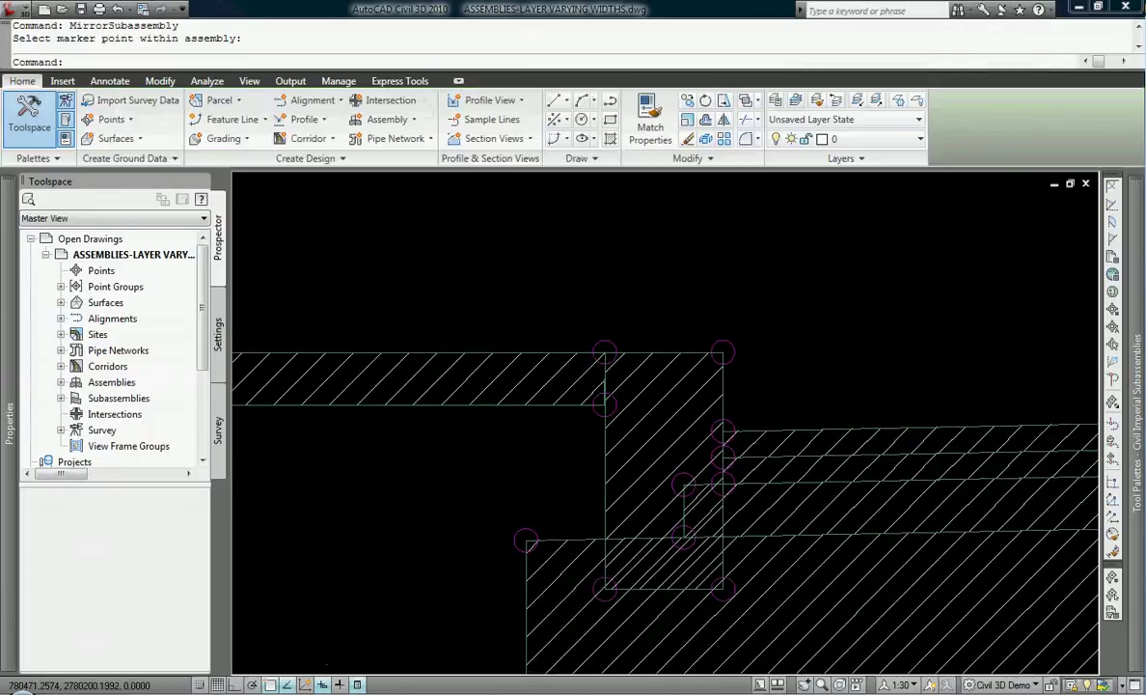
{"action": "scroll", "coordinate": [788, 334], "scroll_direction": "down", "scroll_amount": 5}
{"action": "key", "text": "Escape"}
Rebuild the ROAD A corridor and check the section view at station 4+31.4
{"action": "scroll", "coordinate": [666, 386], "scroll_direction": "down", "scroll_amount": 5}
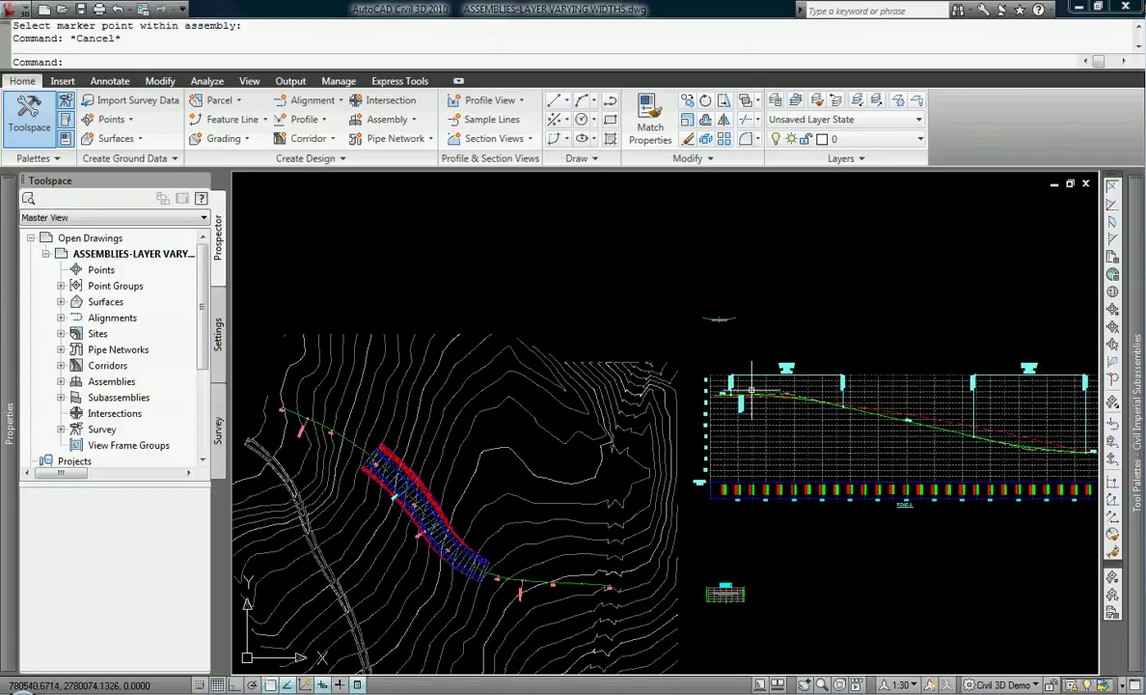
{"action": "scroll", "coordinate": [589, 406], "scroll_direction": "up", "scroll_amount": 3}
{"action": "scroll", "coordinate": [715, 482], "scroll_direction": "up", "scroll_amount": 3}
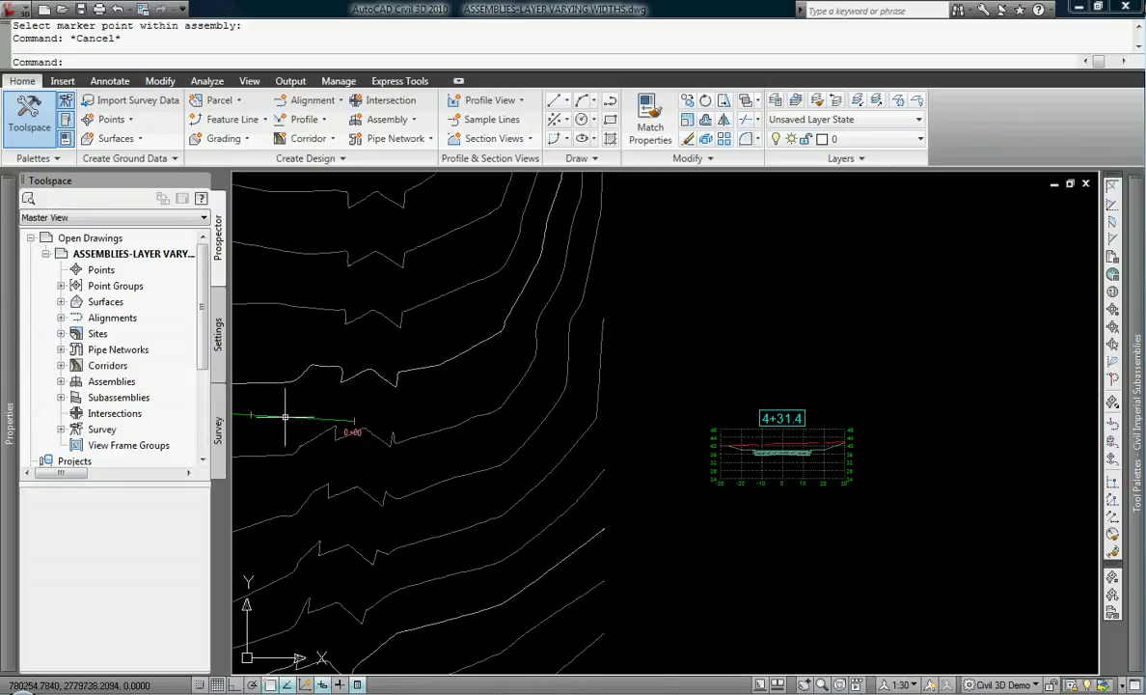
{"action": "left_click", "coordinate": [116, 367]}
{"action": "right_click", "coordinate": [92, 516]}
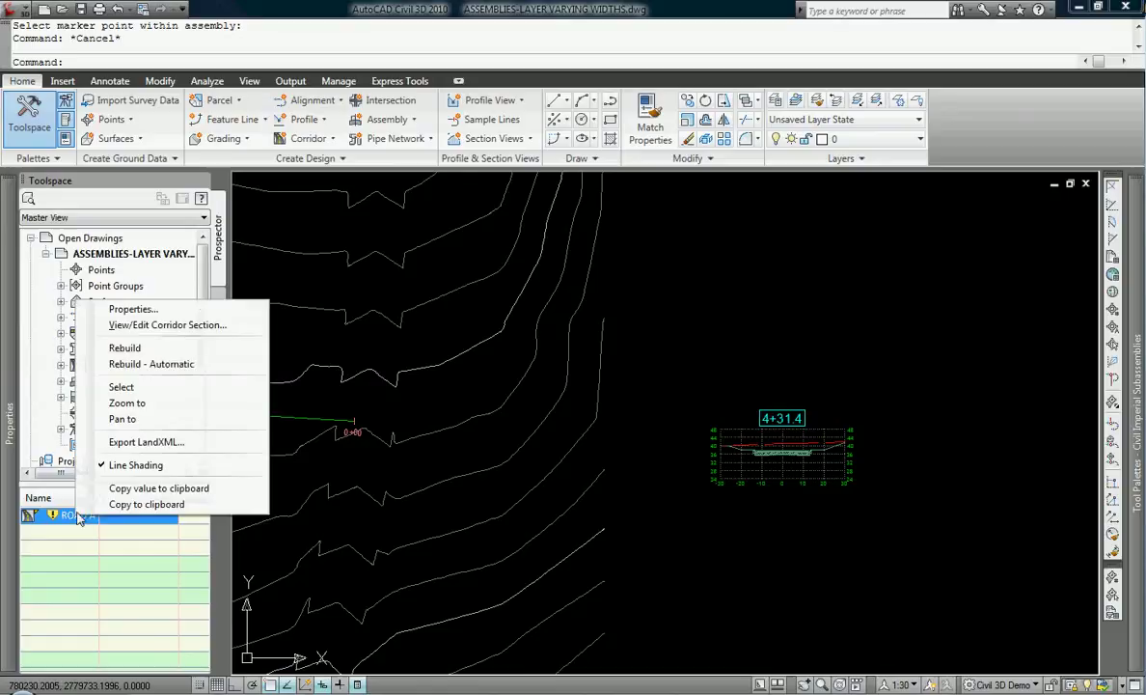
{"action": "left_click", "coordinate": [133, 363]}
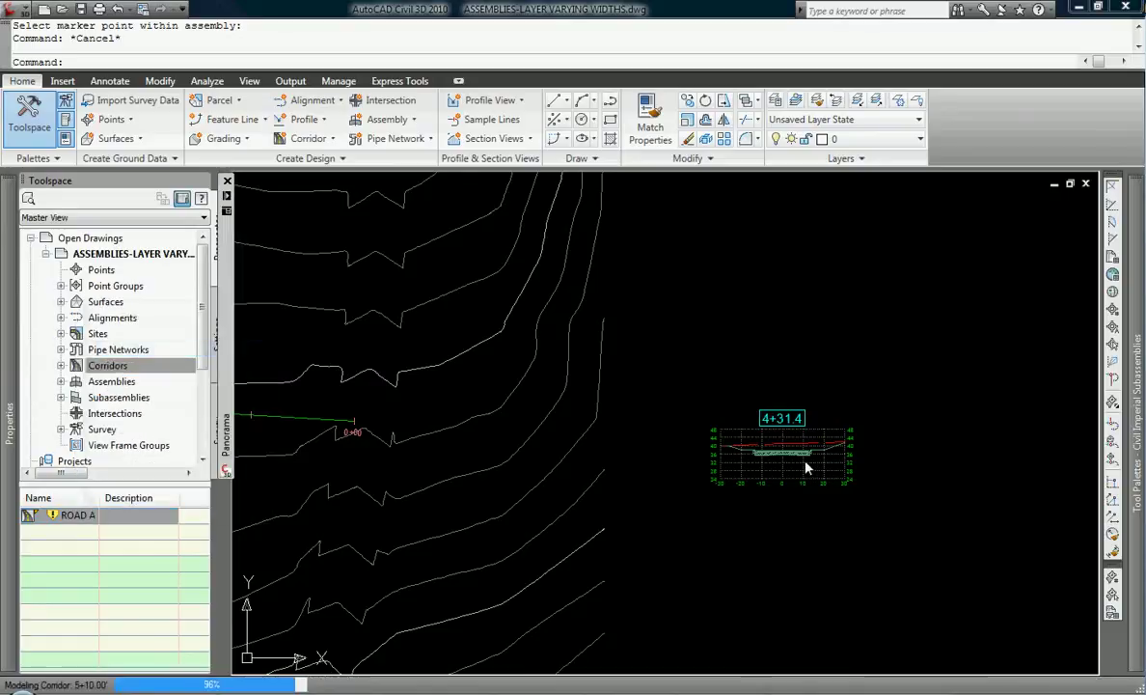
{"action": "scroll", "coordinate": [787, 472], "scroll_direction": "up", "scroll_amount": 6}
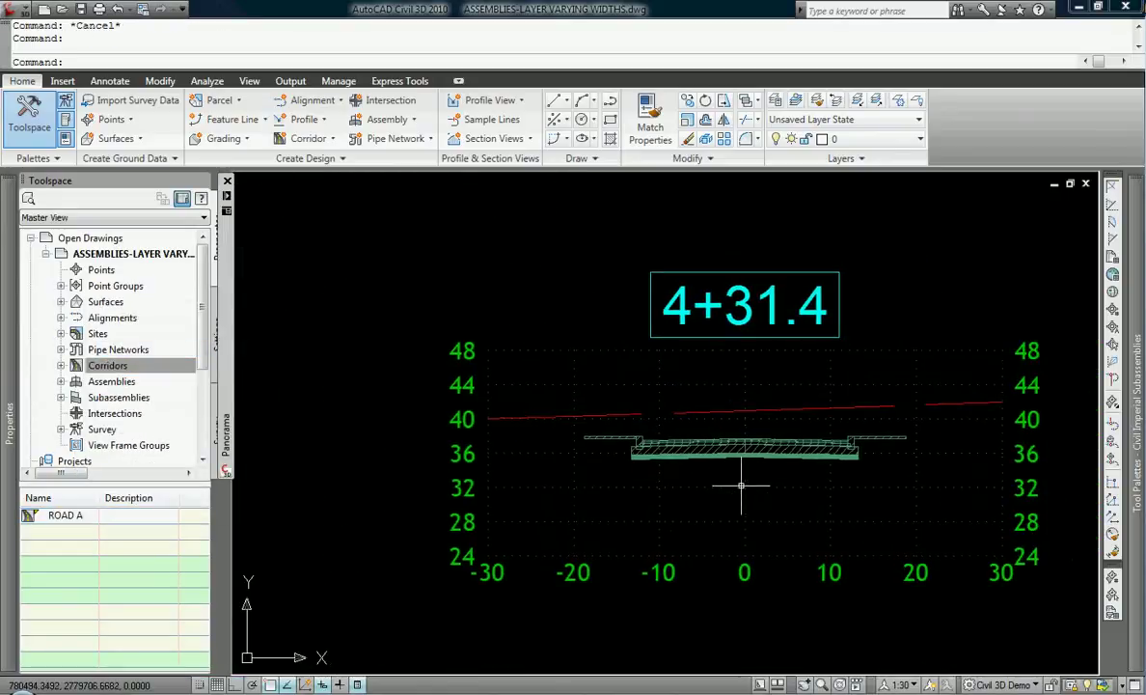
{"action": "scroll", "coordinate": [541, 401], "scroll_direction": "down", "scroll_amount": 2}
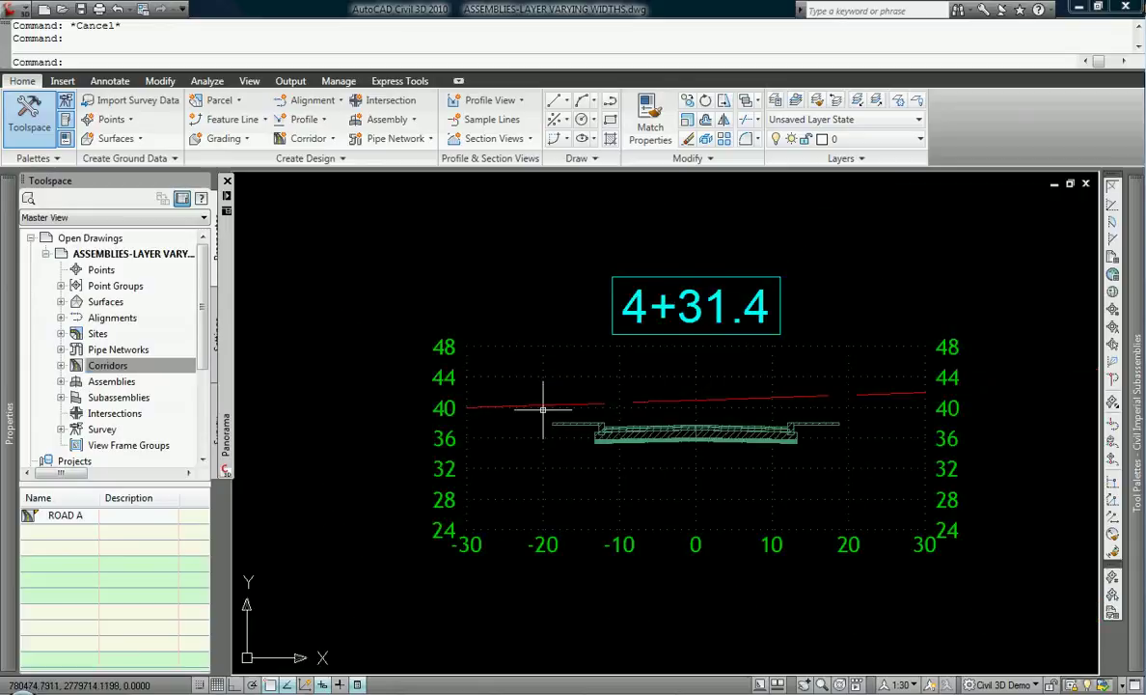
Set the target surface of both LinkSlopeToSurface subassemblies to EG in the ROAD A corridor properties and apply the change
{"action": "left_click", "coordinate": [109, 367]}
{"action": "right_click", "coordinate": [68, 517]}
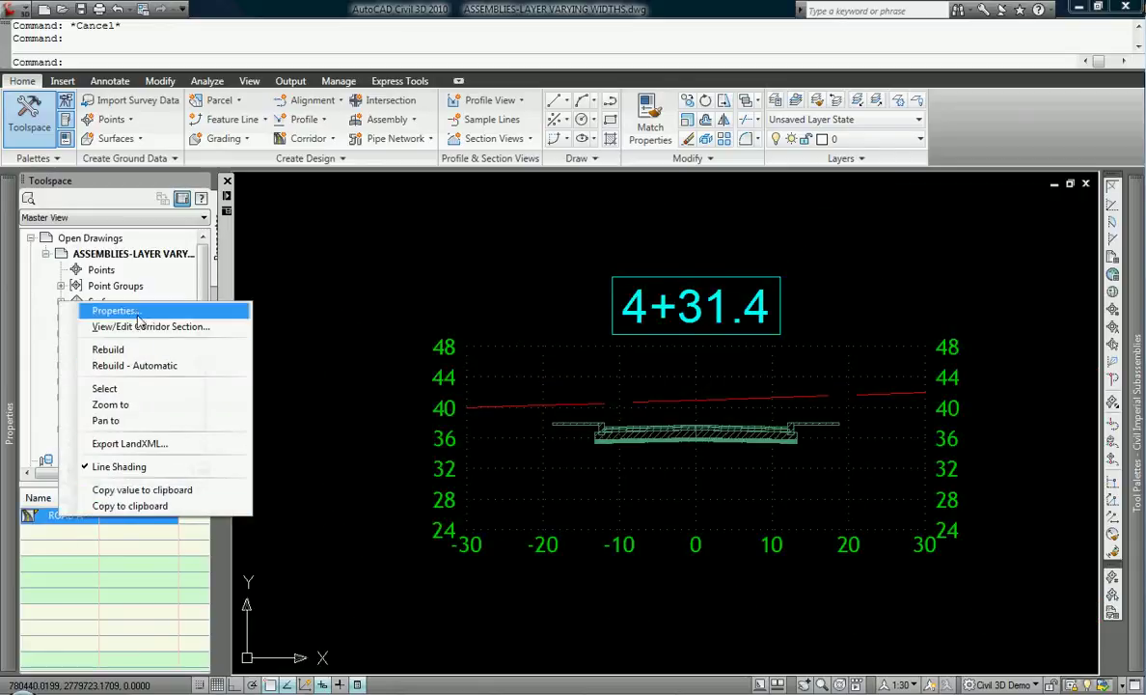
{"action": "left_click", "coordinate": [127, 296]}
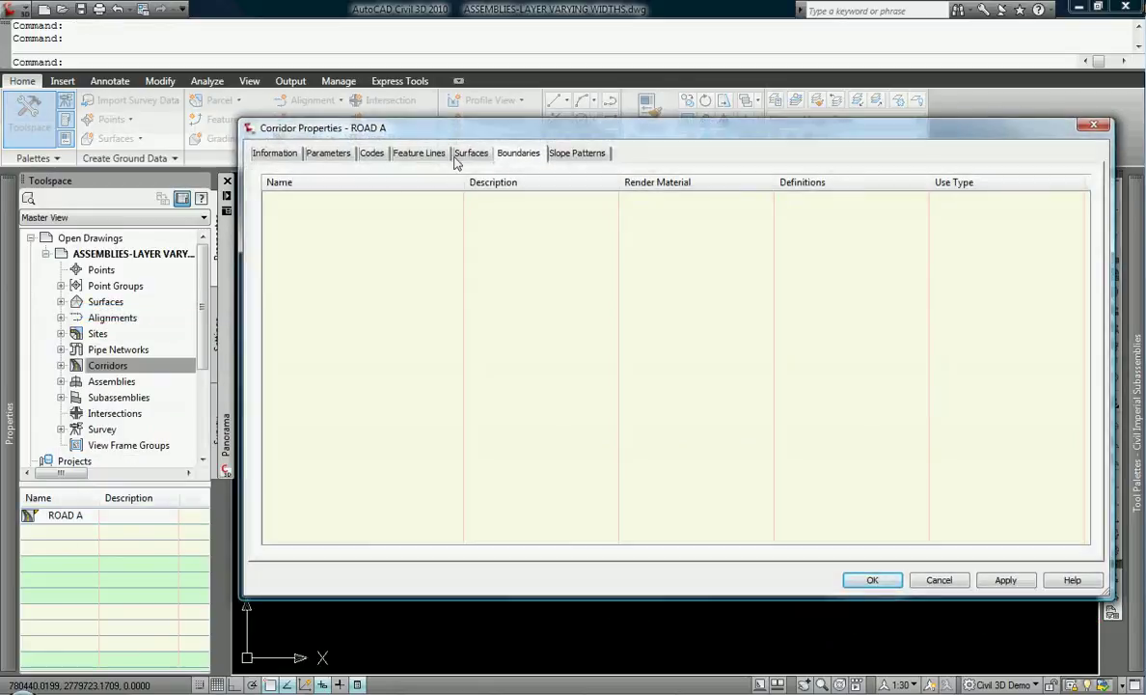
{"action": "left_click", "coordinate": [467, 155]}
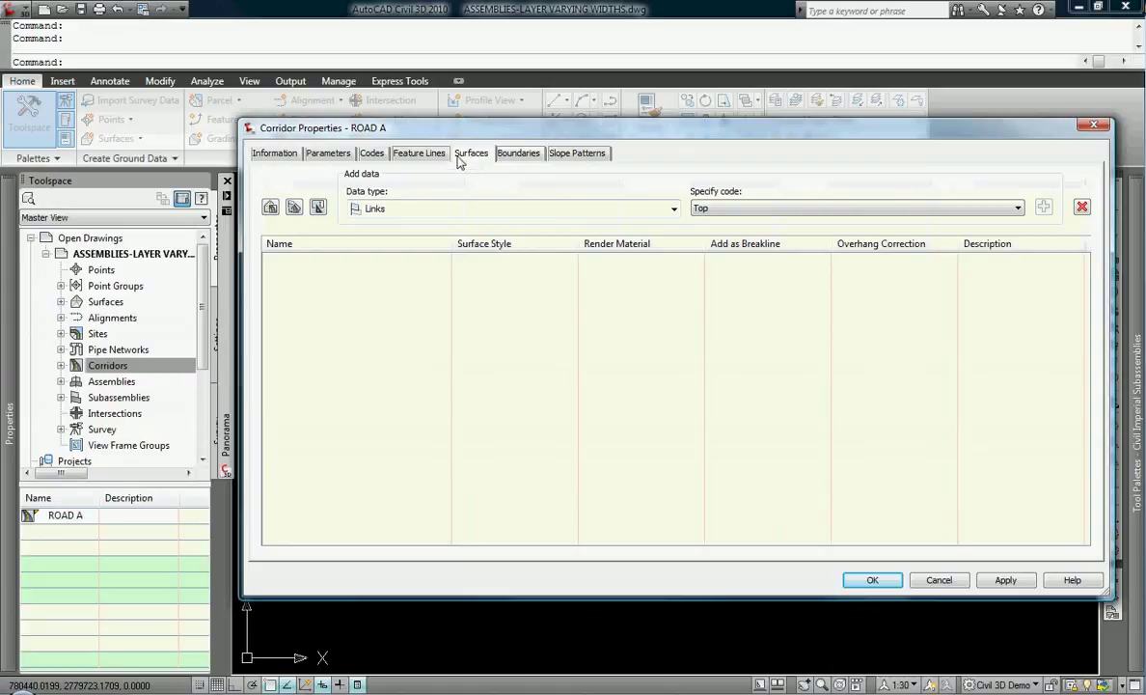
{"action": "left_click", "coordinate": [338, 154]}
{"action": "left_click", "coordinate": [1000, 184]}
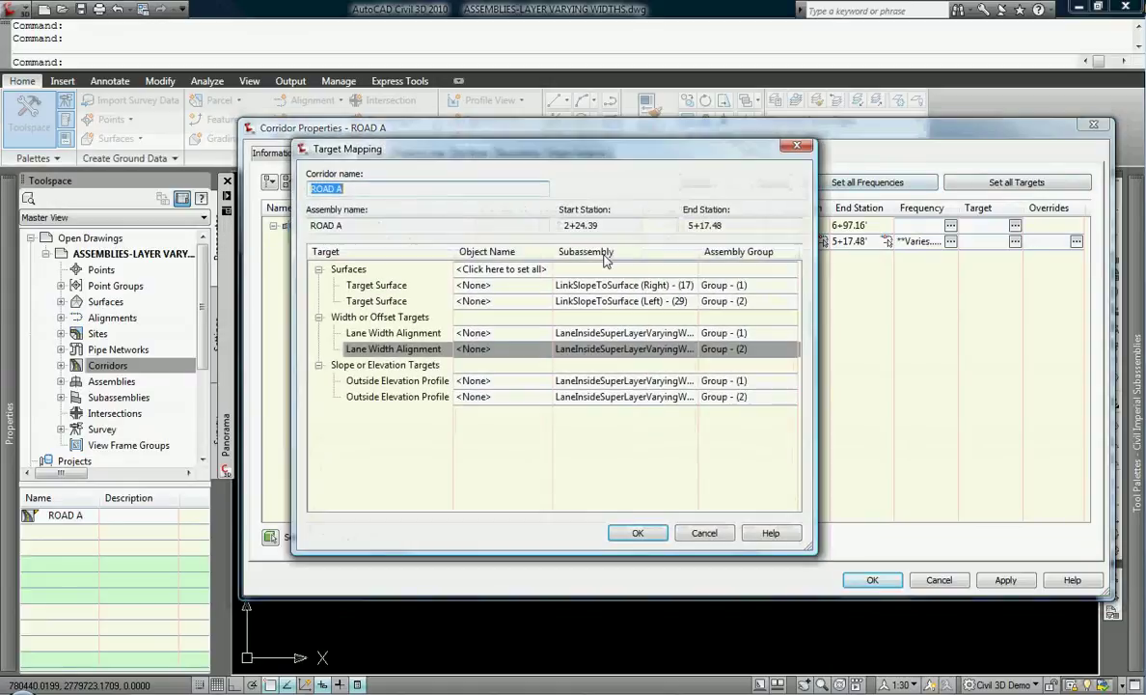
{"action": "left_click", "coordinate": [490, 271]}
{"action": "left_click", "coordinate": [428, 303]}
{"action": "left_click", "coordinate": [570, 444]}
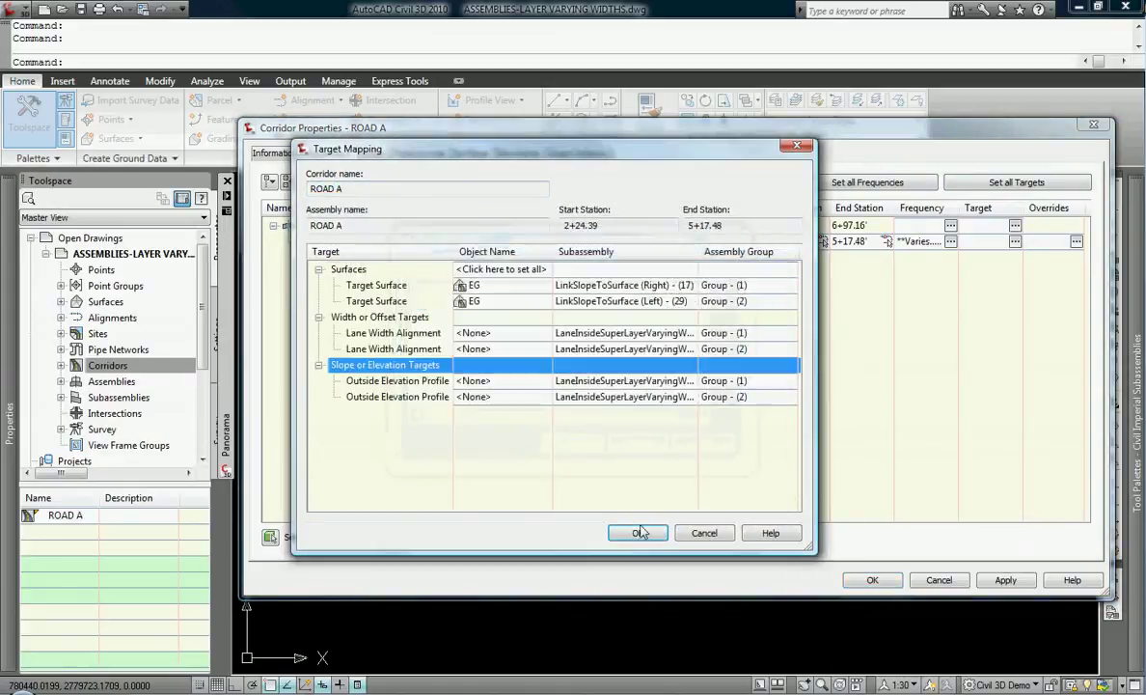
{"action": "left_click", "coordinate": [638, 533]}
{"action": "left_click", "coordinate": [875, 580]}
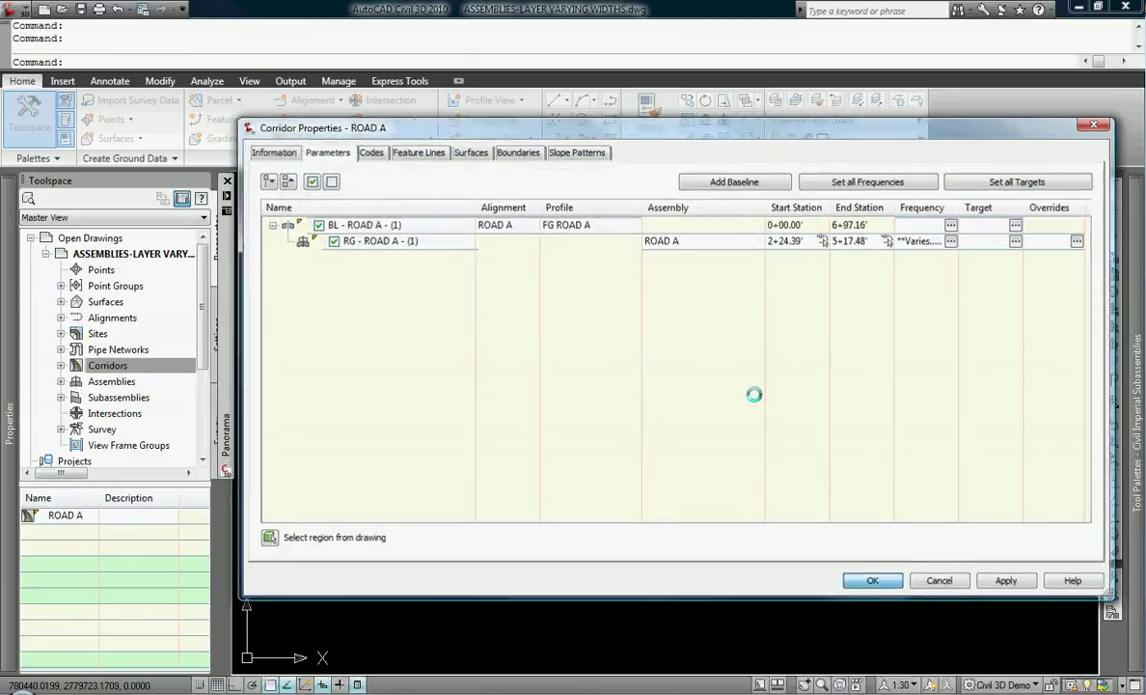
Examine the pavement layers, curbs, sidewalks and daylight slopes on both sides of the 4+31.4 section
{"action": "scroll", "coordinate": [623, 427], "scroll_direction": "up", "scroll_amount": 5}
{"action": "scroll", "coordinate": [542, 443], "scroll_direction": "down", "scroll_amount": 3}
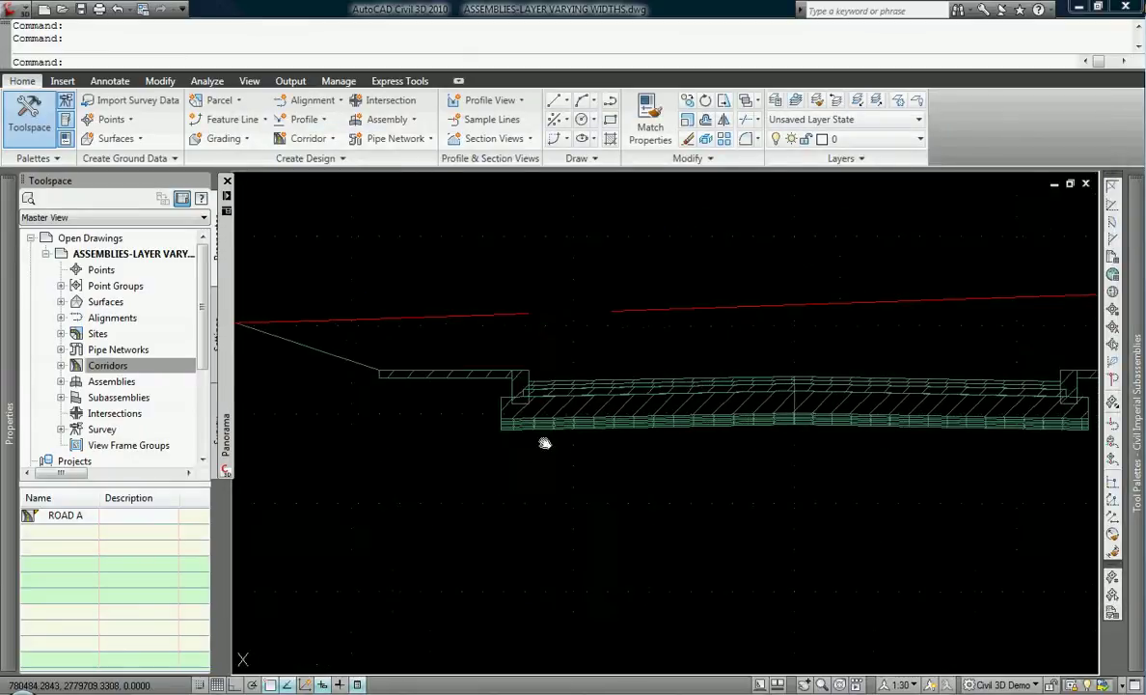
{"action": "scroll", "coordinate": [799, 365], "scroll_direction": "up", "scroll_amount": 3}
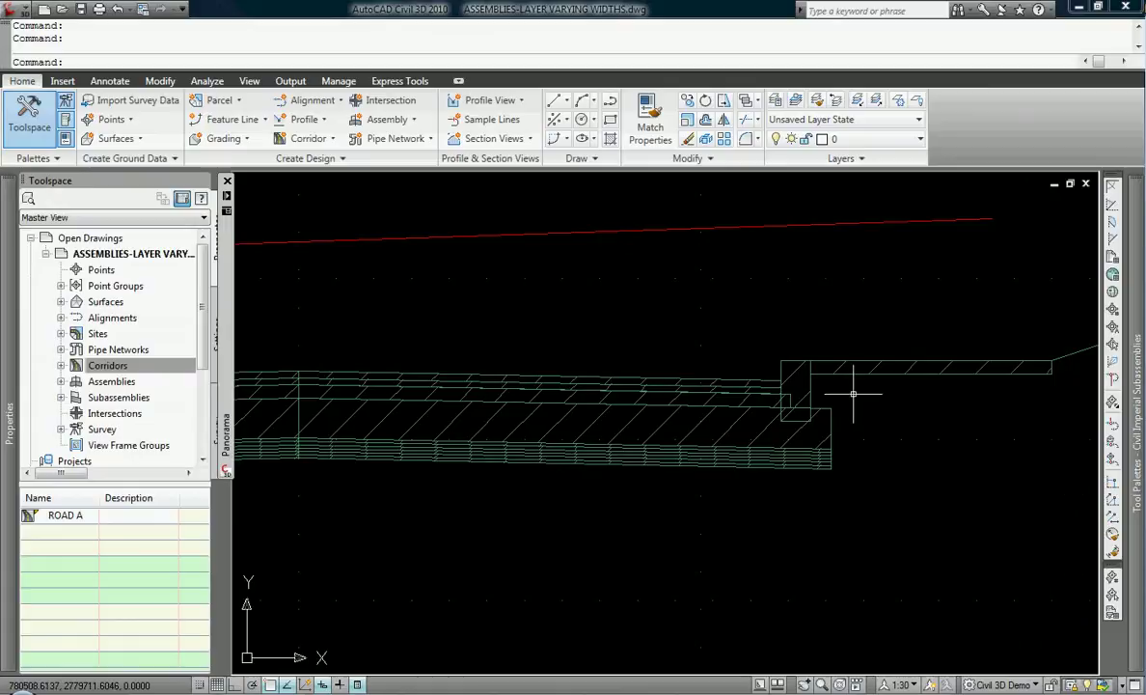
{"action": "scroll", "coordinate": [934, 414], "scroll_direction": "down", "scroll_amount": 3}
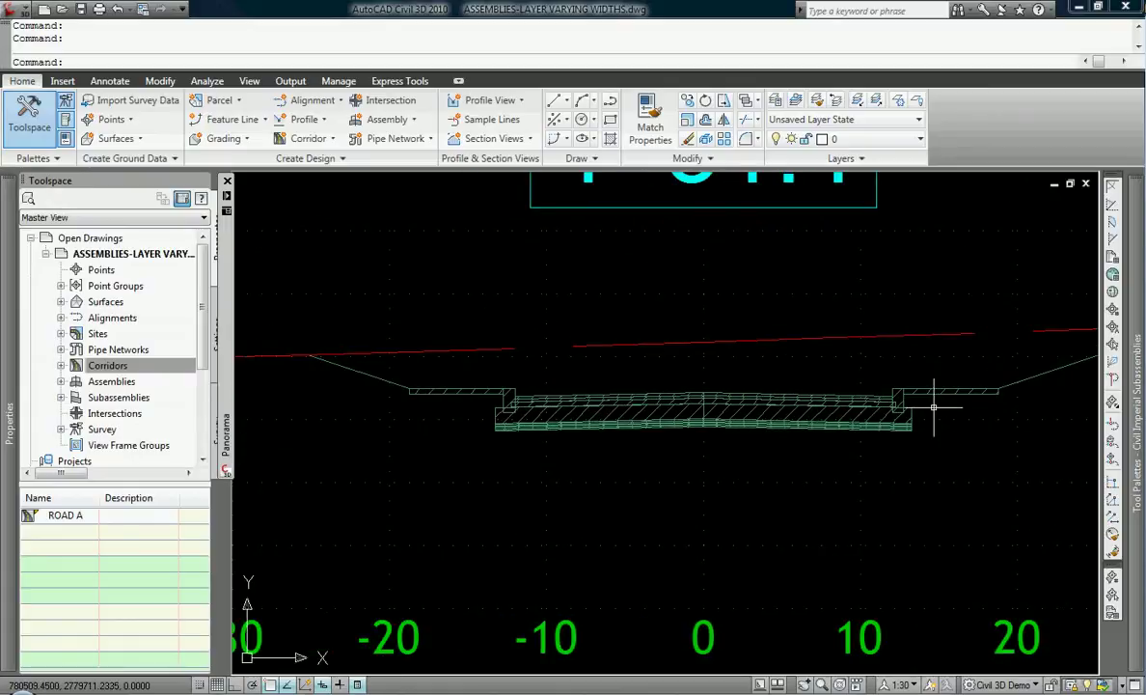
{"action": "scroll", "coordinate": [598, 397], "scroll_direction": "down", "scroll_amount": 2}
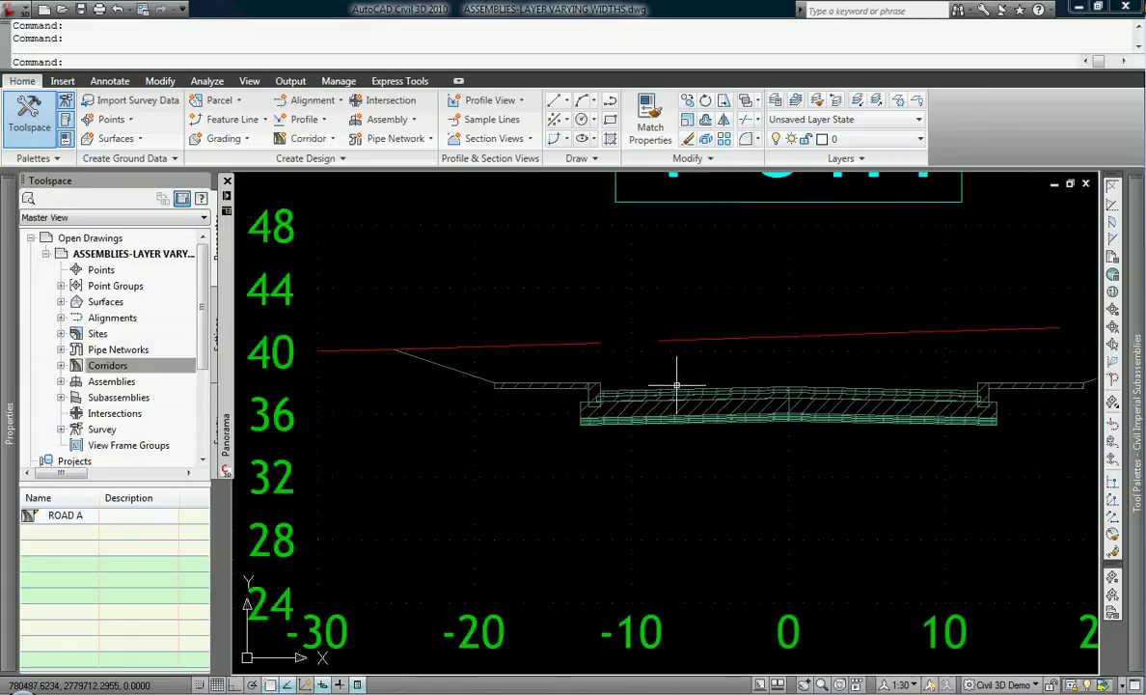
{"action": "scroll", "coordinate": [683, 384], "scroll_direction": "down", "scroll_amount": 4}
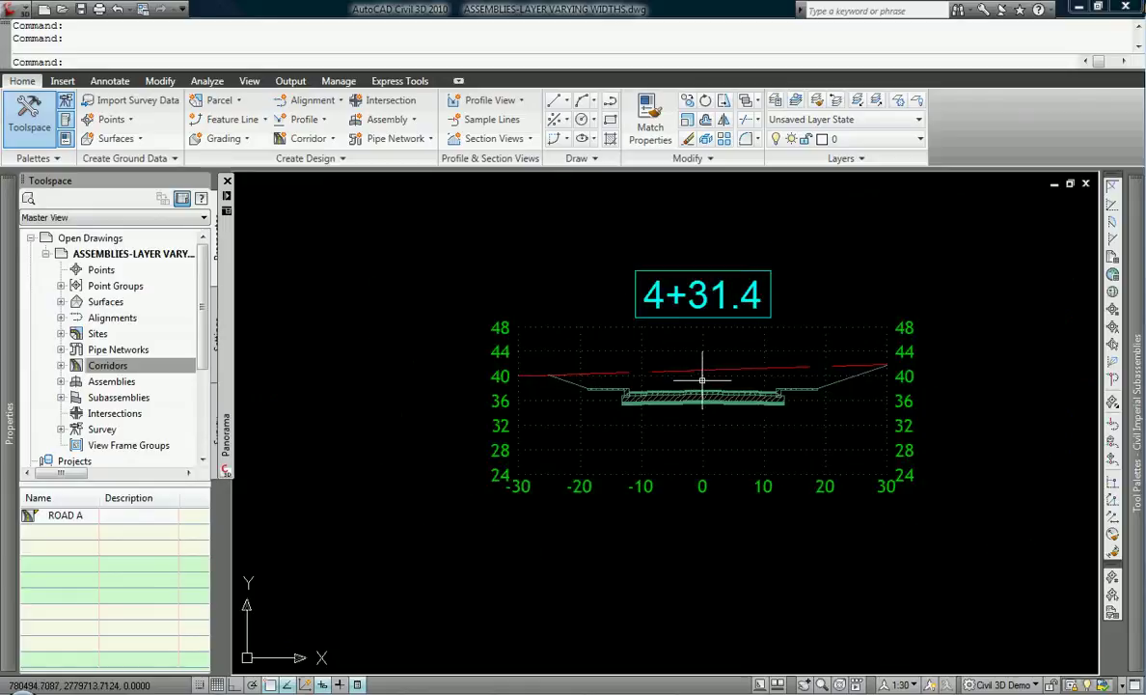
{"action": "scroll", "coordinate": [656, 391], "scroll_direction": "up", "scroll_amount": 6}
{"action": "scroll", "coordinate": [671, 378], "scroll_direction": "down", "scroll_amount": 3}
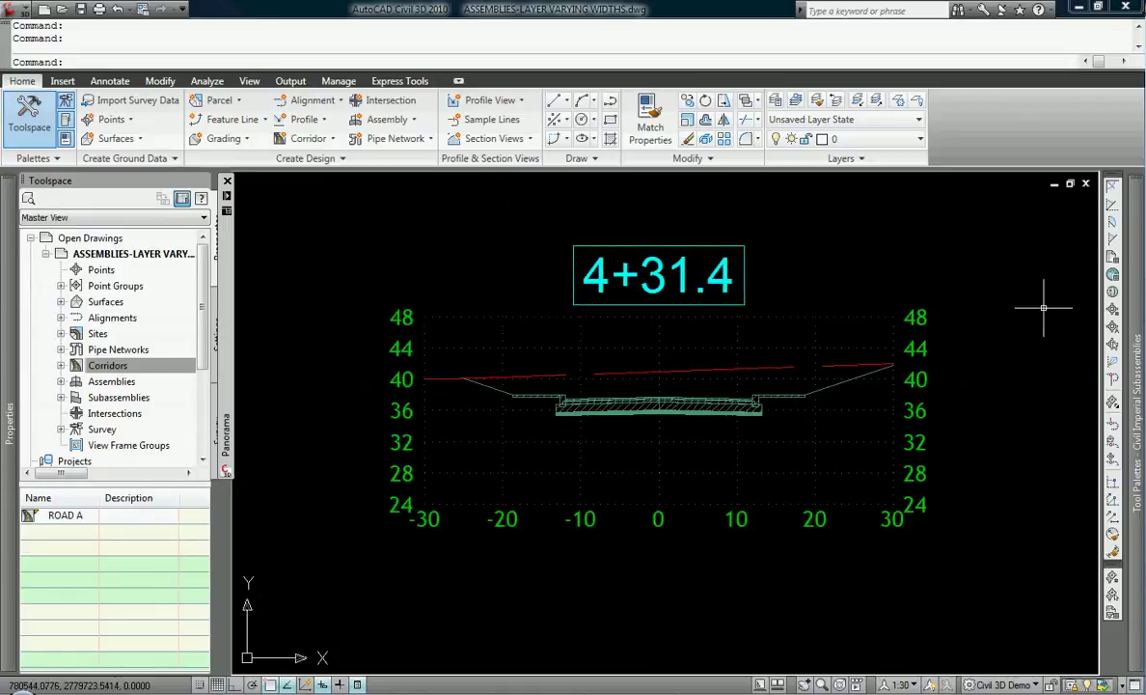
Browse the available lane, shoulder and daylight subassemblies
{"action": "mouse_move", "coordinate": [1134, 306]}
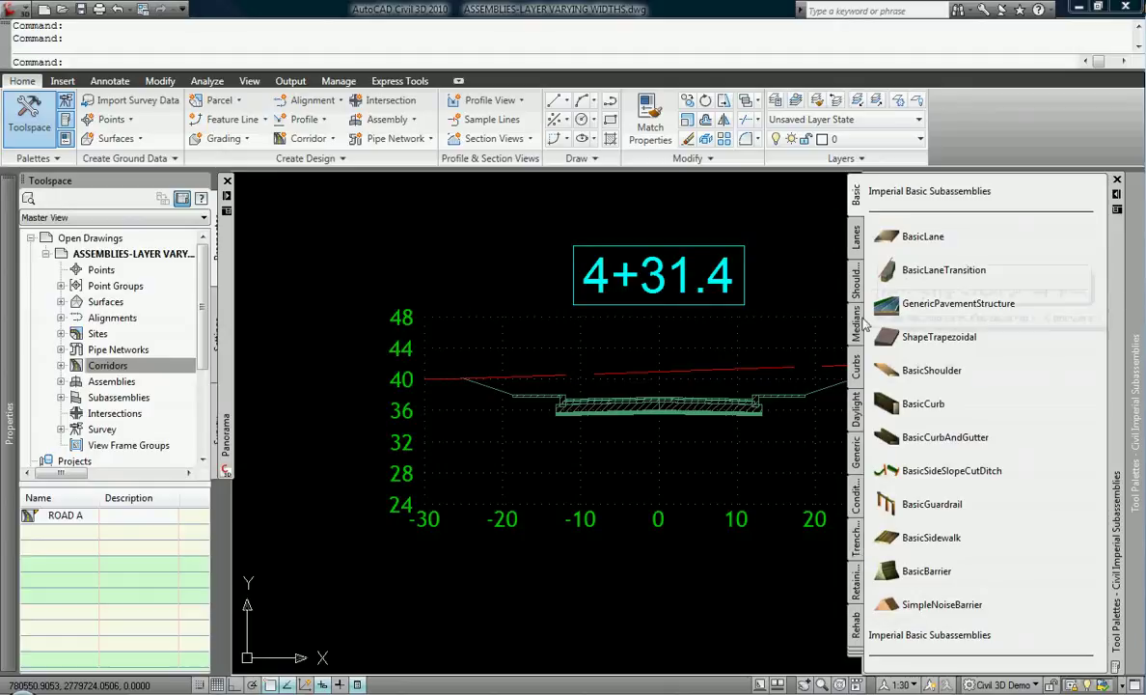
{"action": "left_click", "coordinate": [857, 238]}
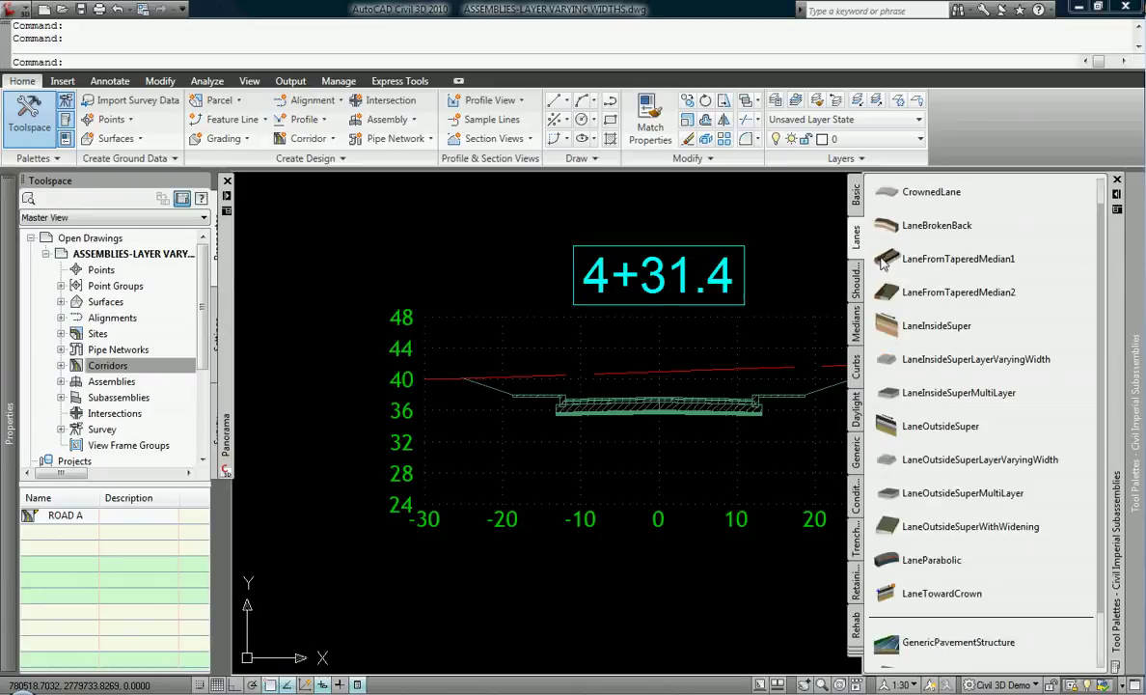
{"action": "left_click", "coordinate": [856, 282]}
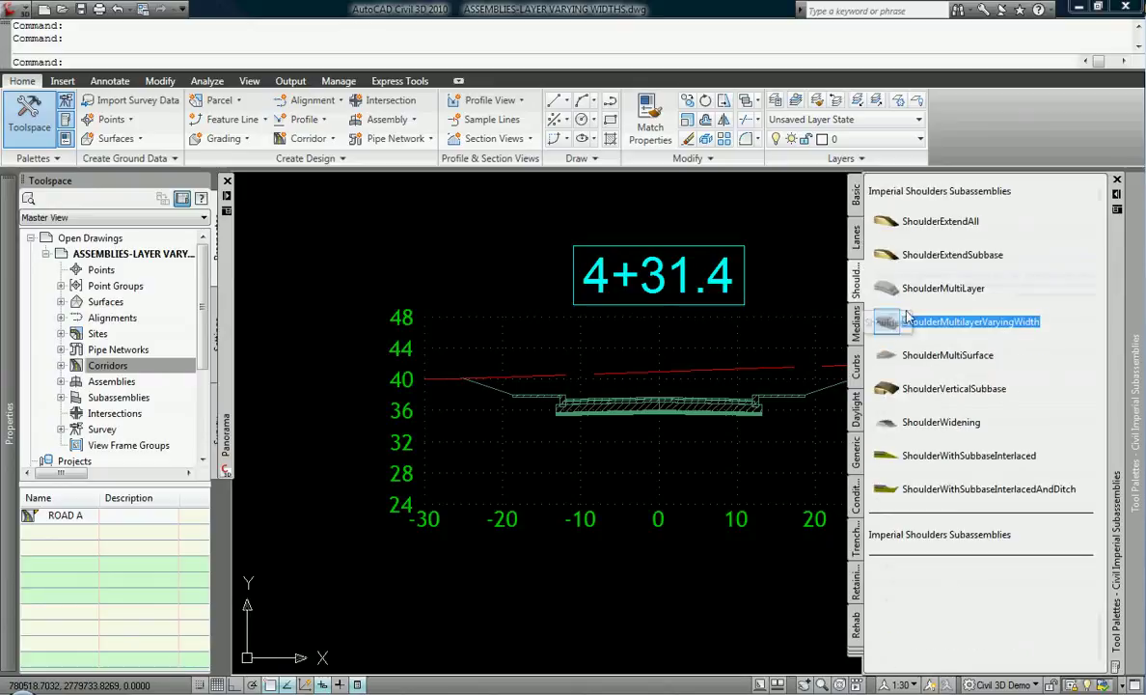
{"action": "left_click", "coordinate": [856, 237]}
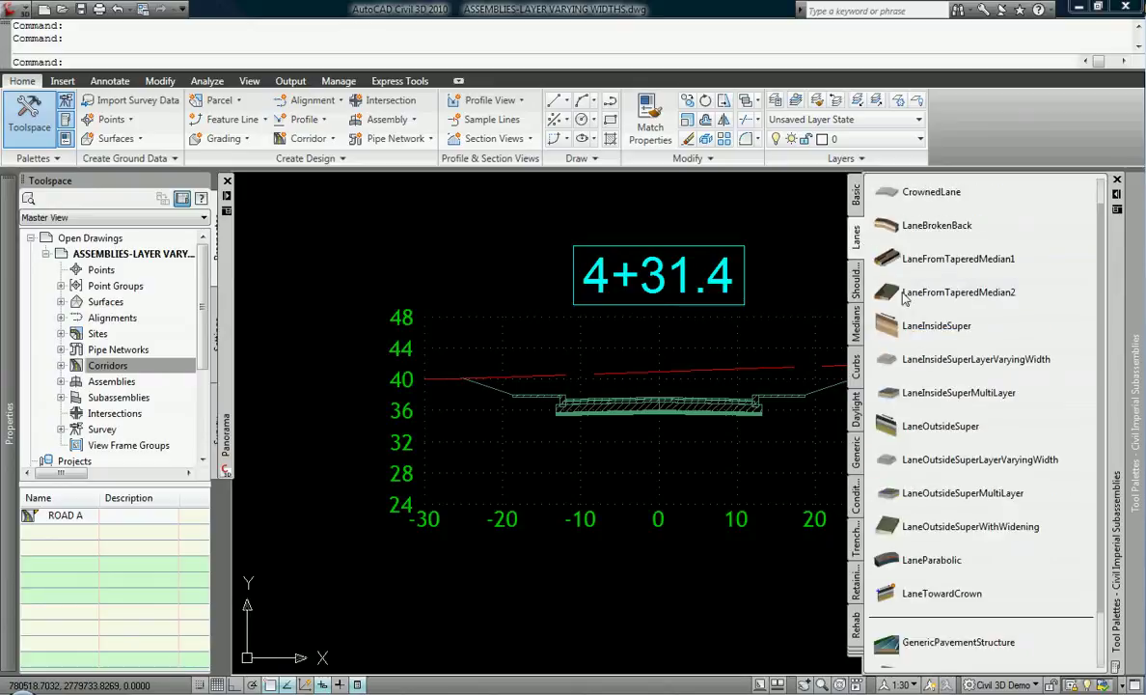
{"action": "left_click", "coordinate": [856, 403]}
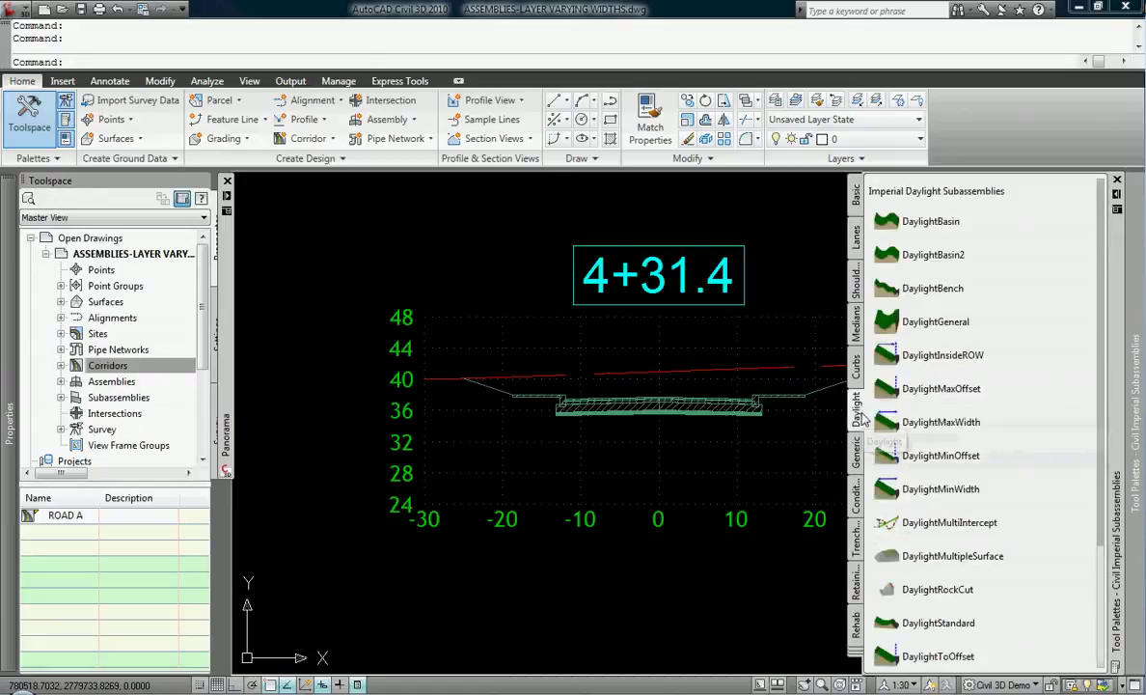